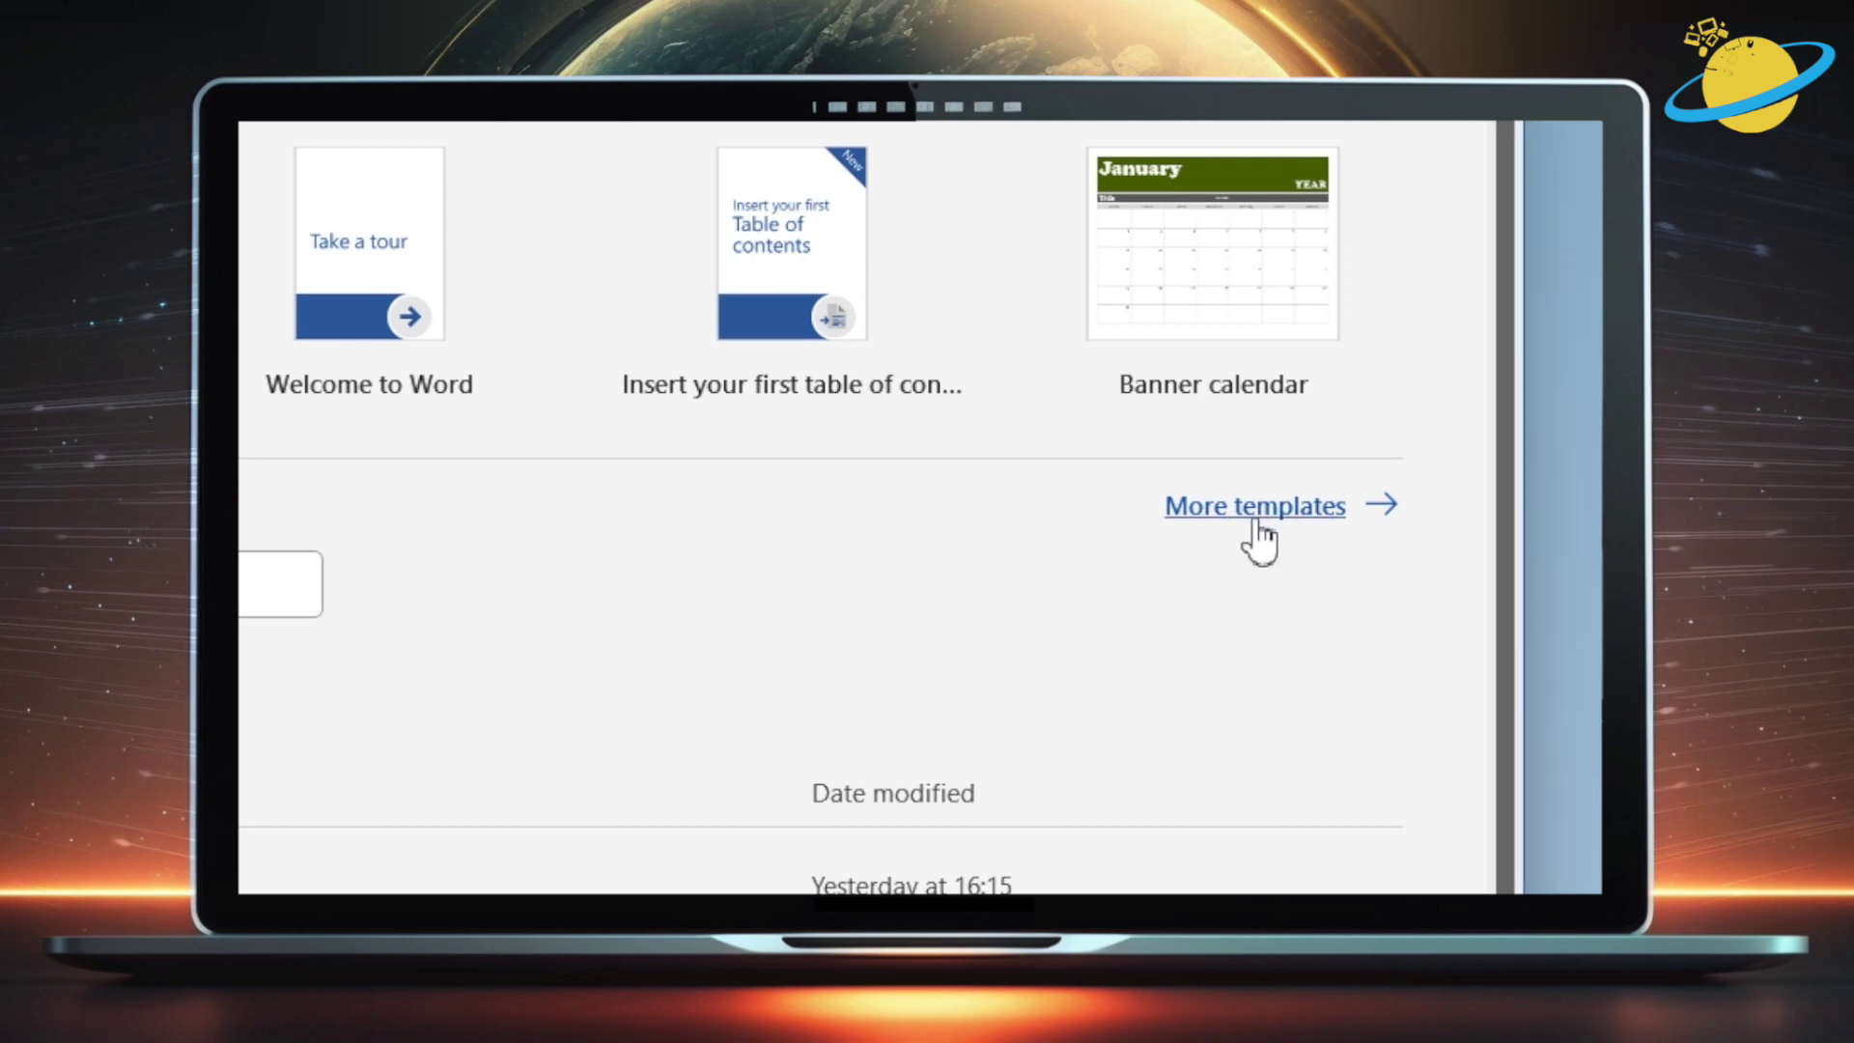
- Search the online templates for 'brochure' and preview the Interior design brochure template
click(1250, 512)
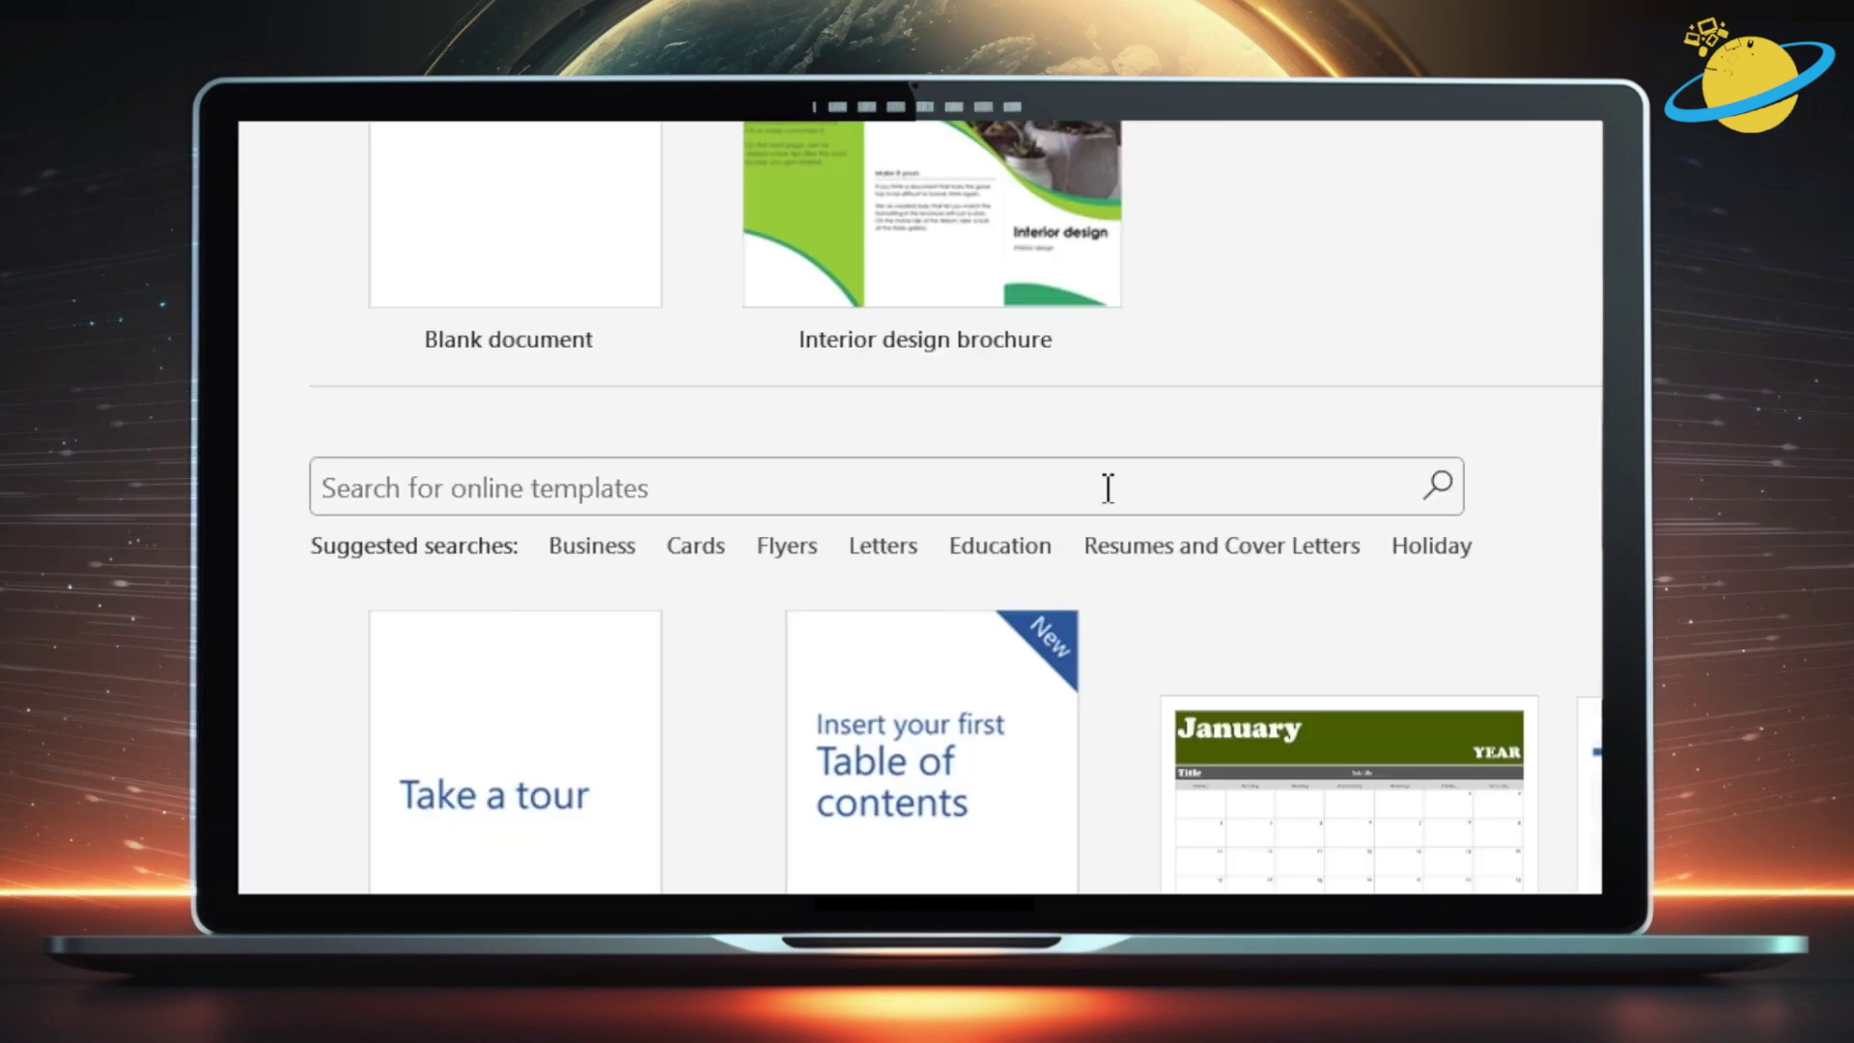
click(1109, 488)
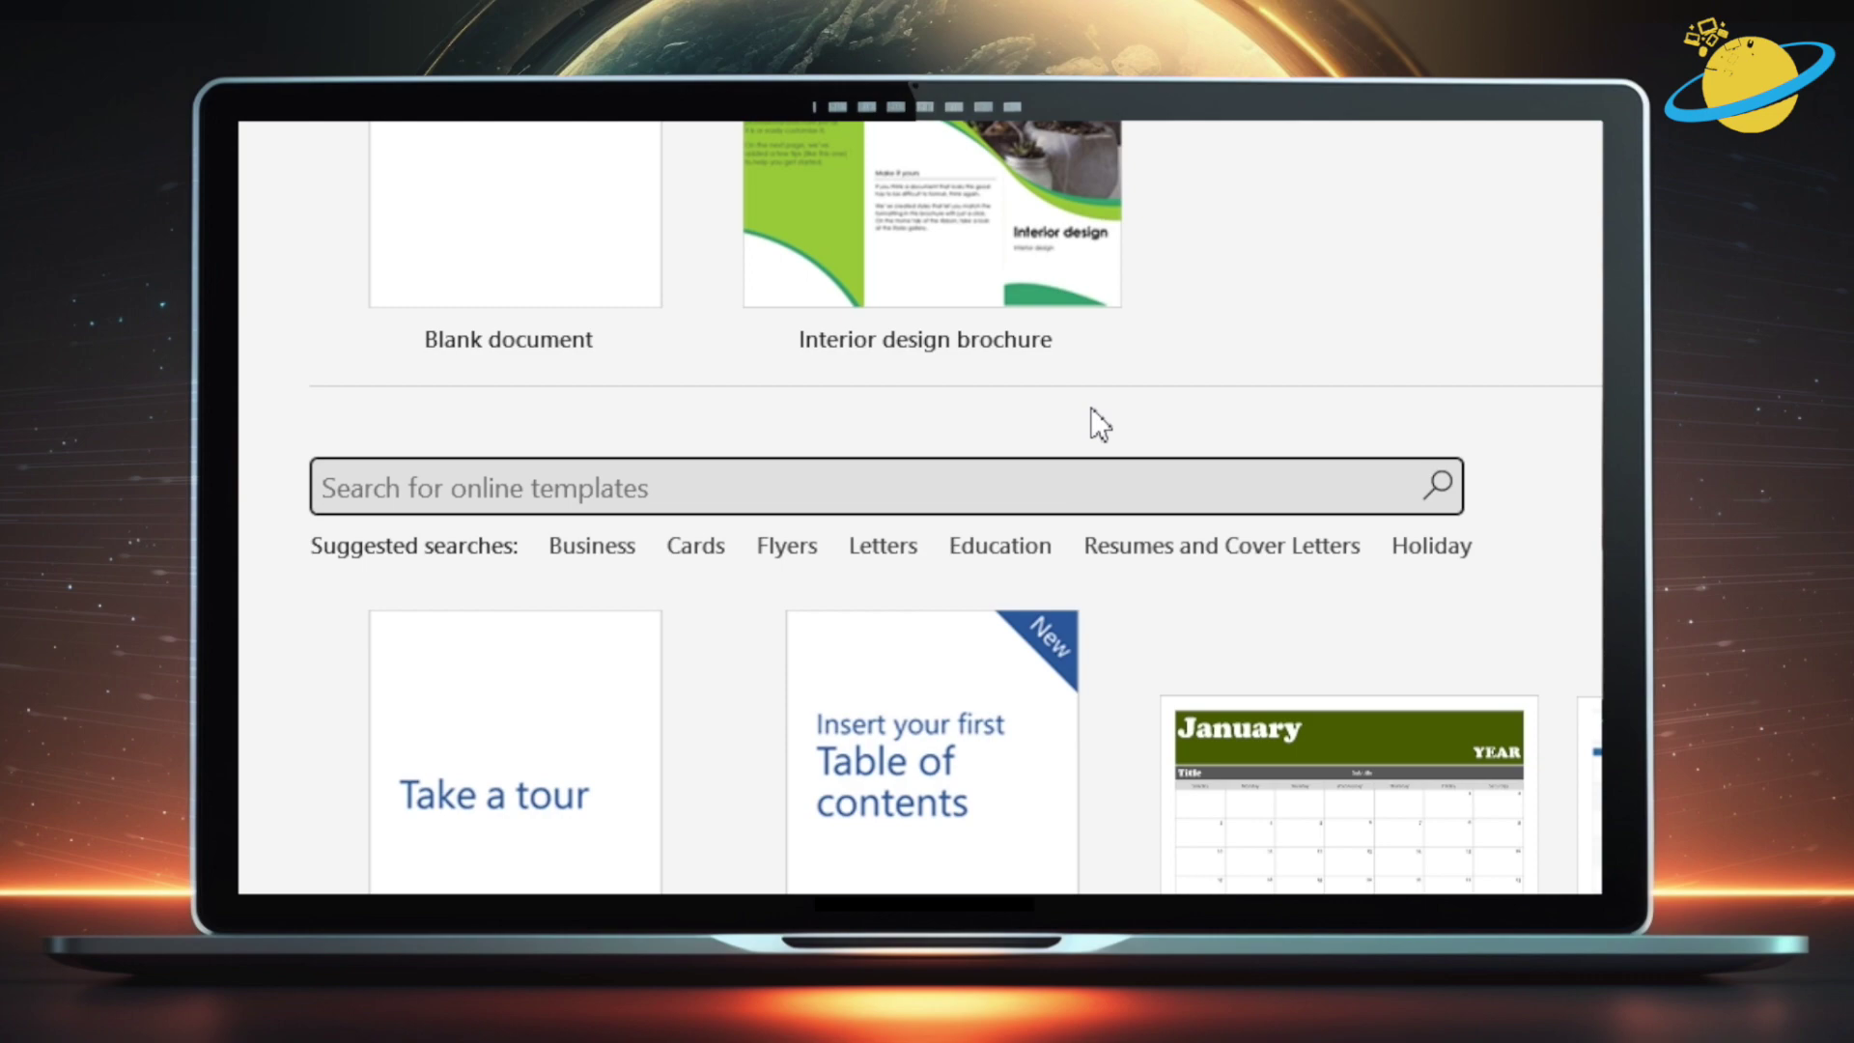
text(brochure)
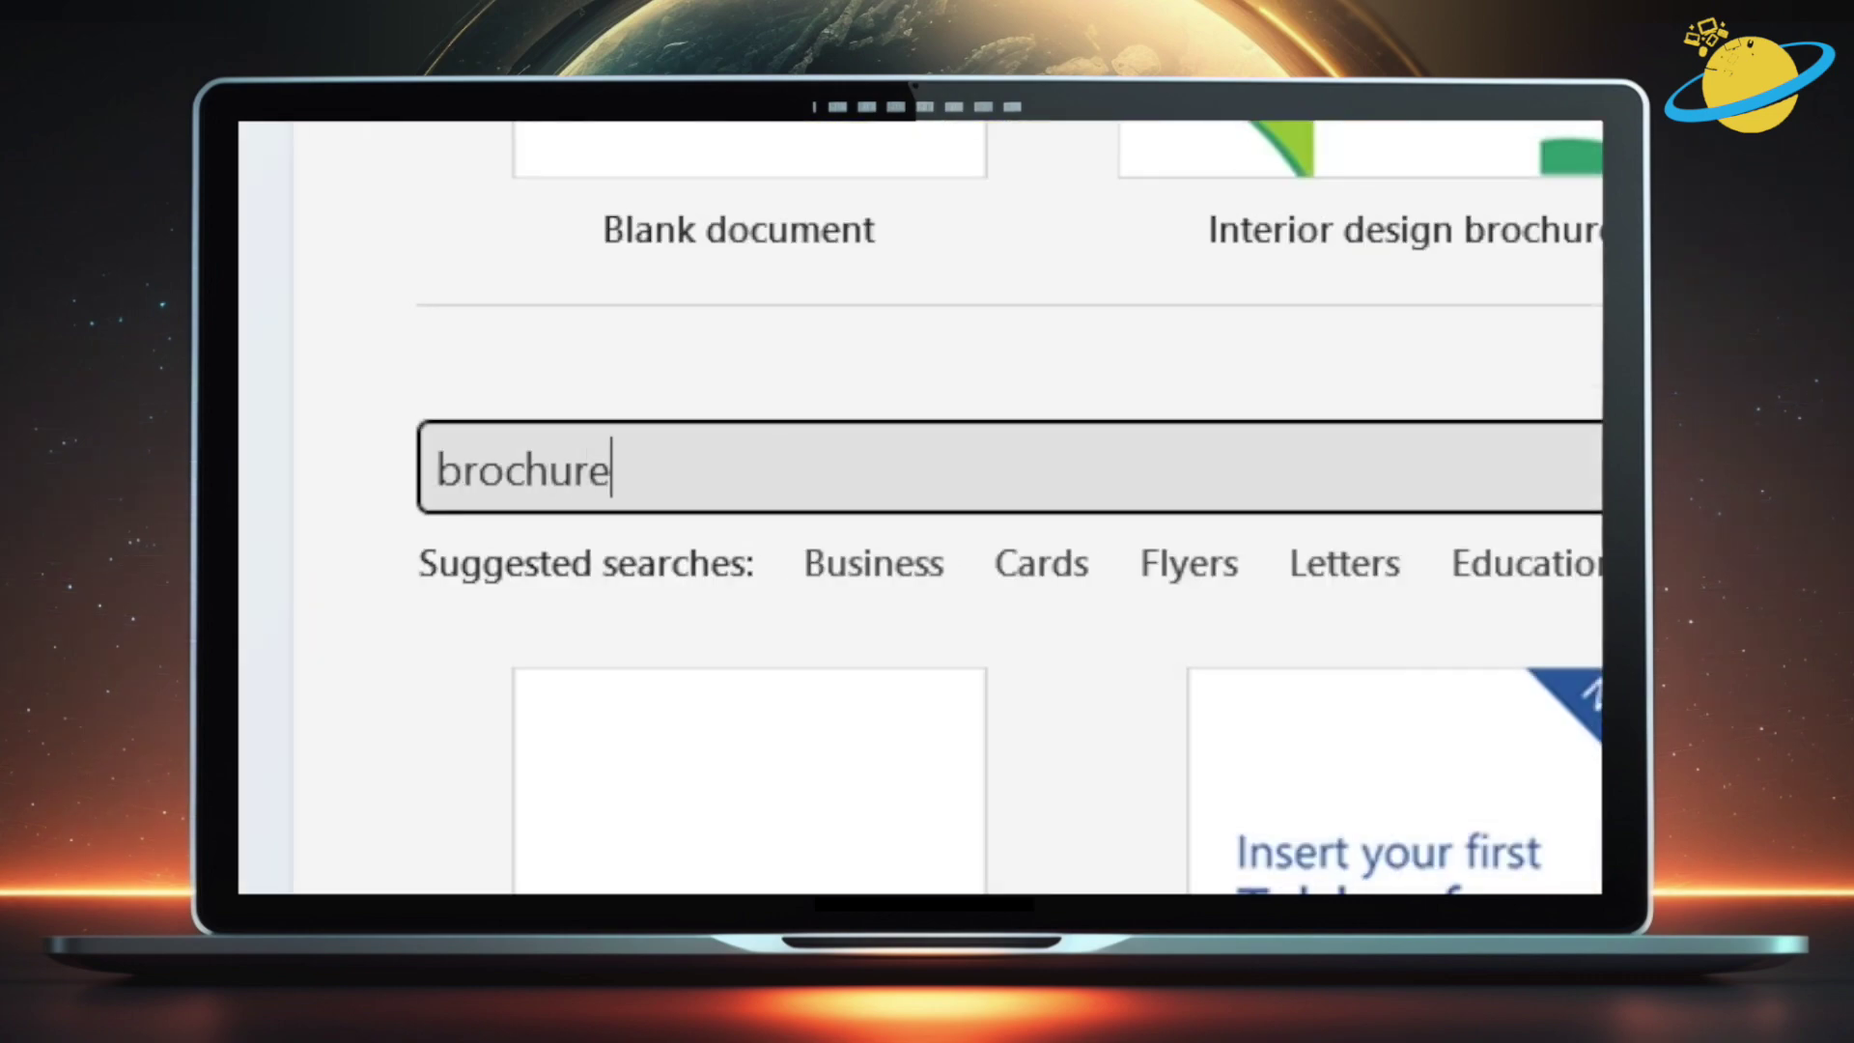
key(Return)
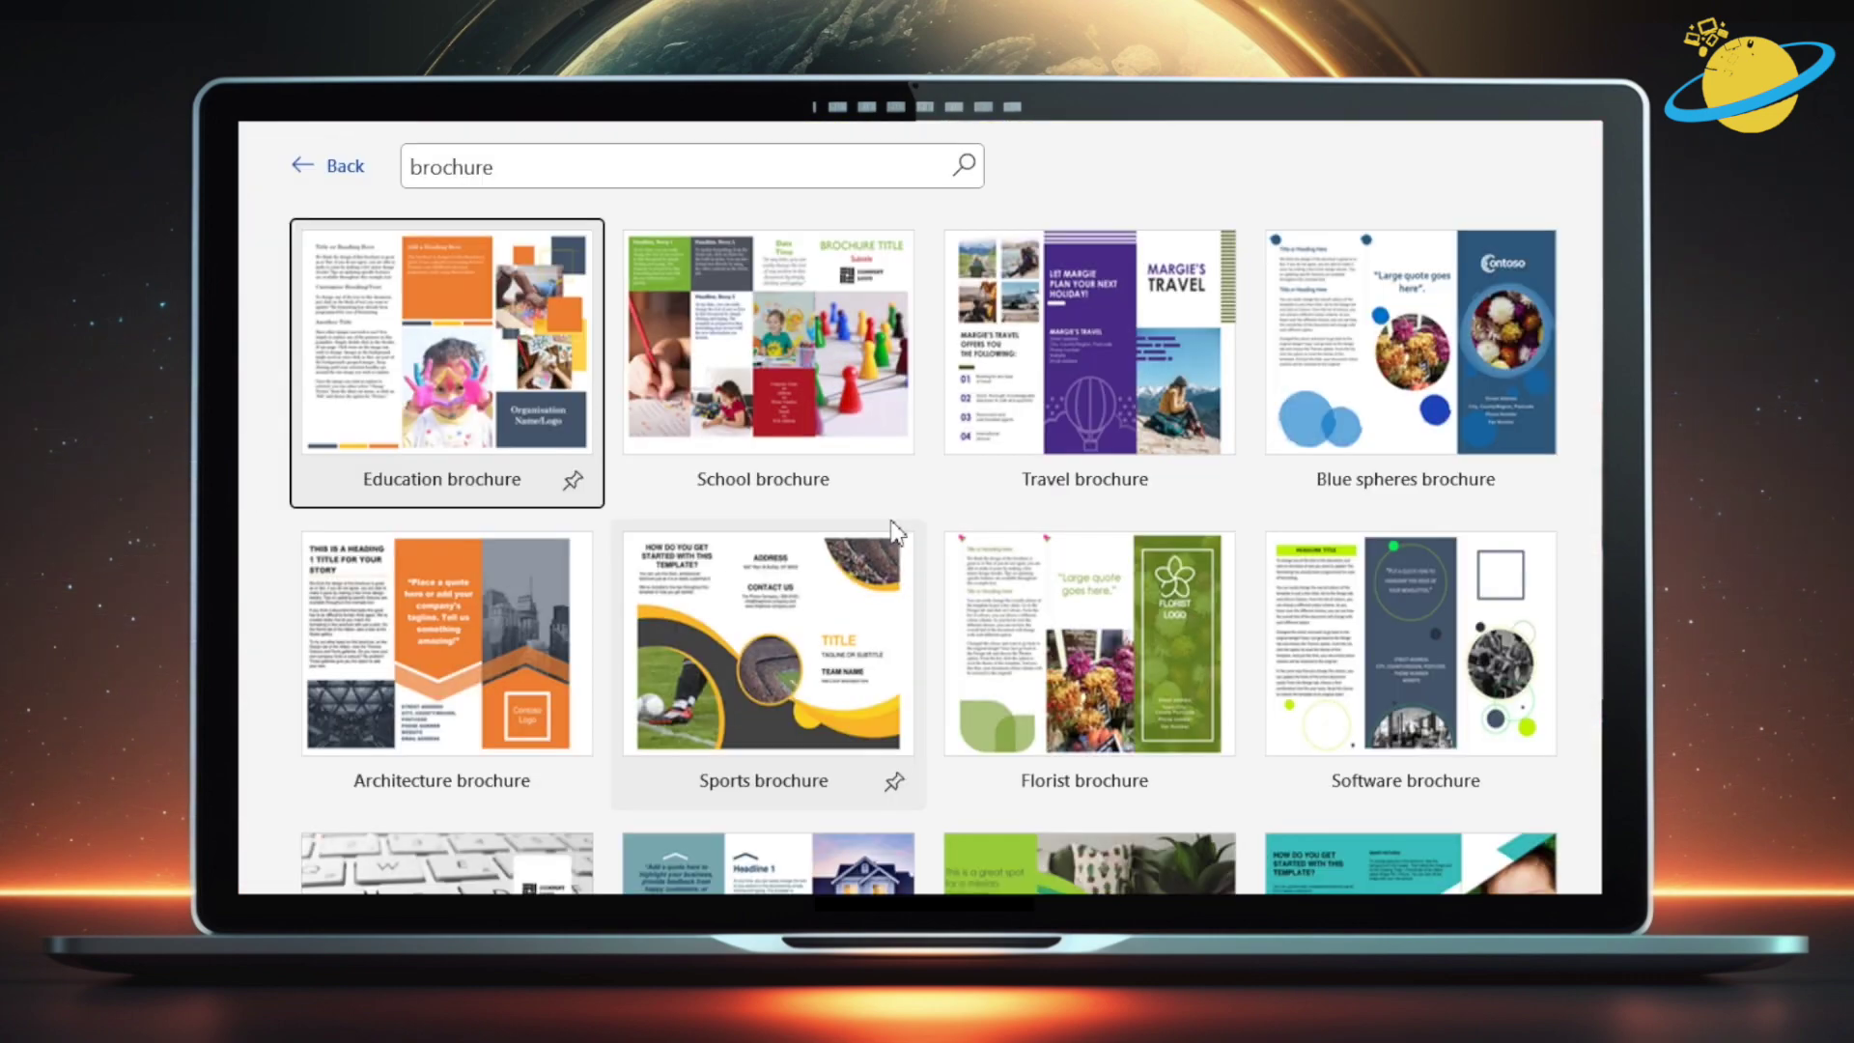
scroll(892, 529, down, 3)
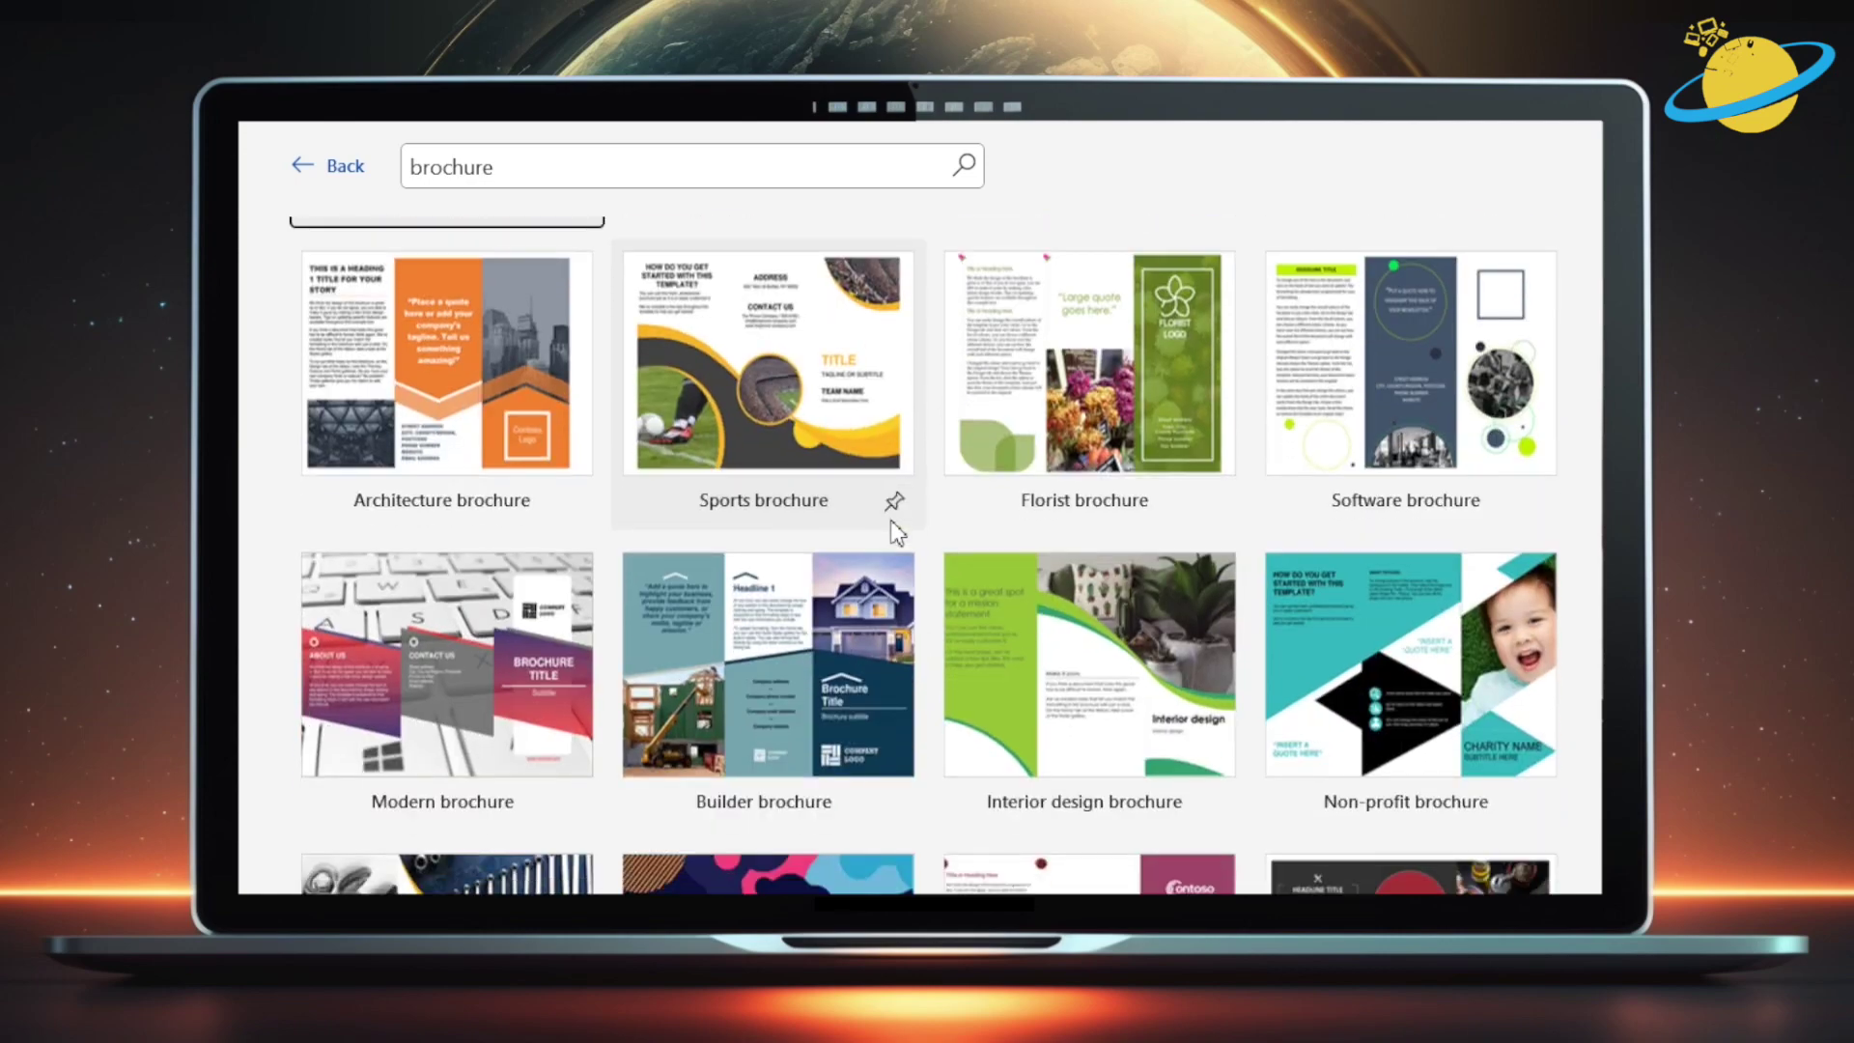
click(1091, 655)
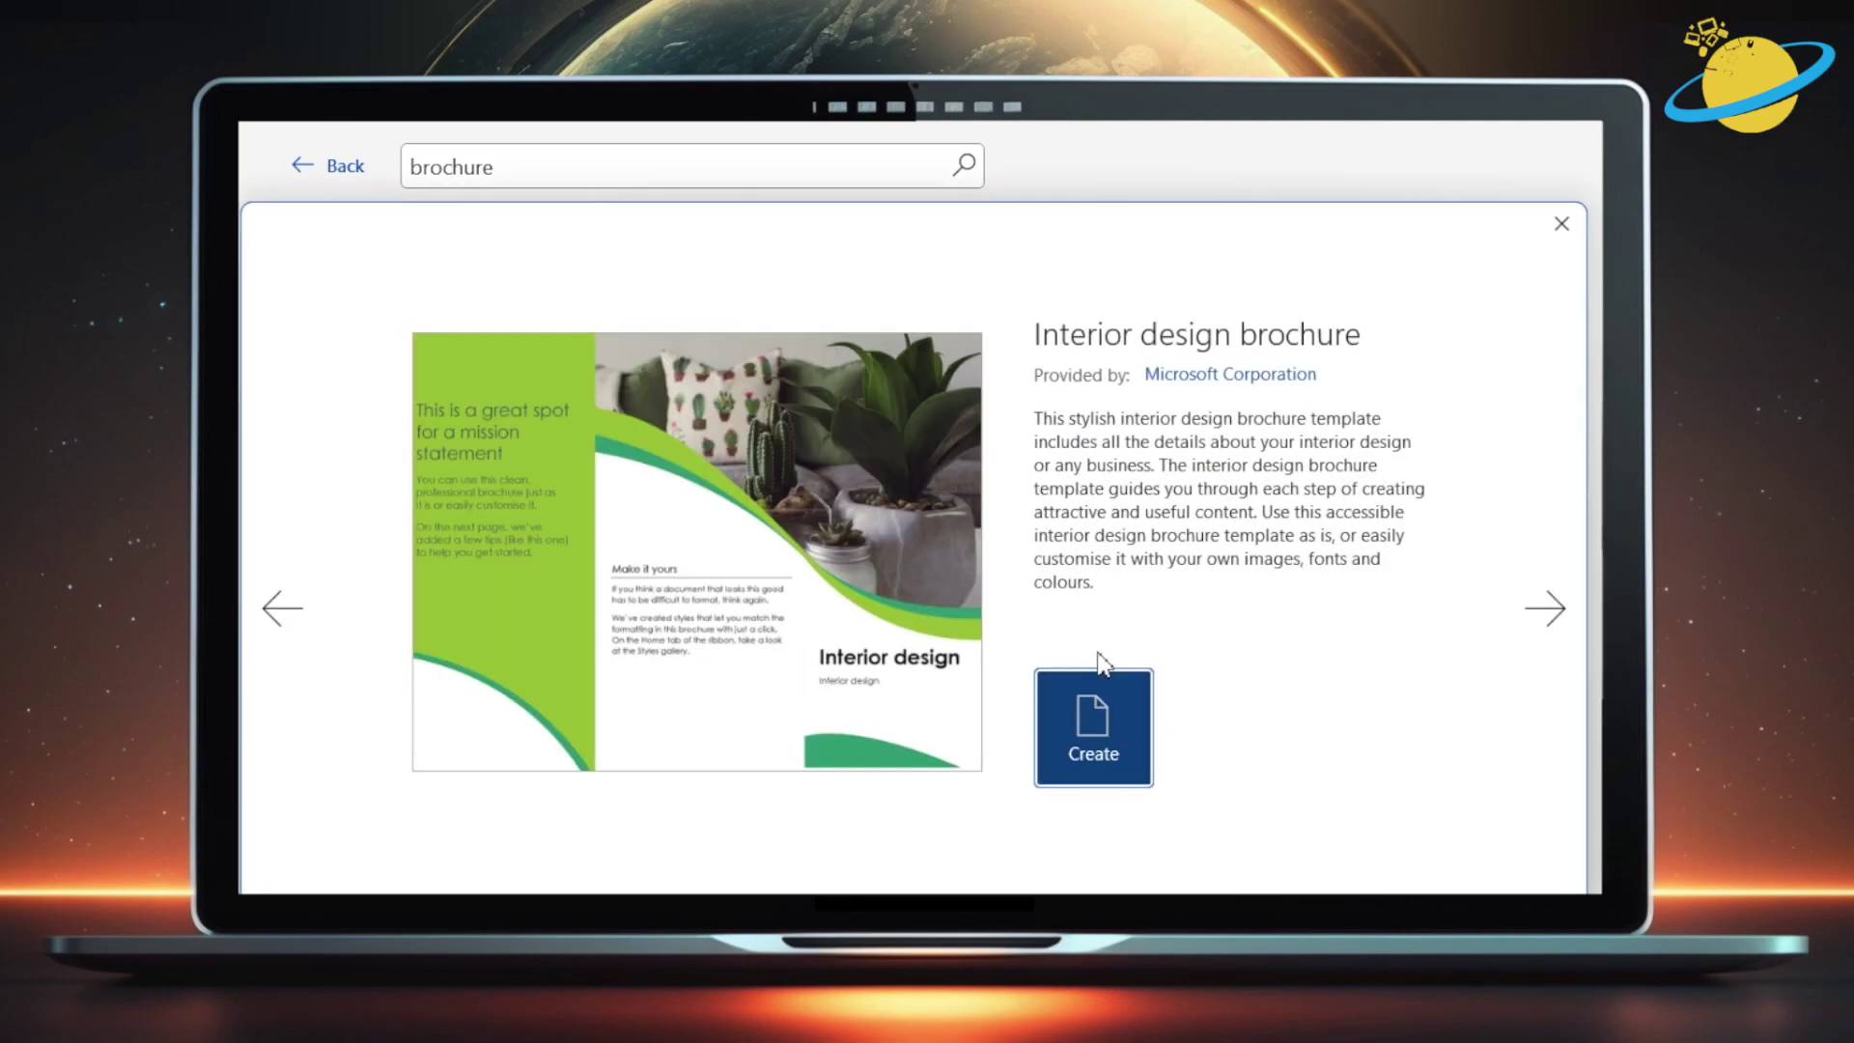
- Create a document from the Interior design brochure template and scroll through its placeholder pages
click(1095, 740)
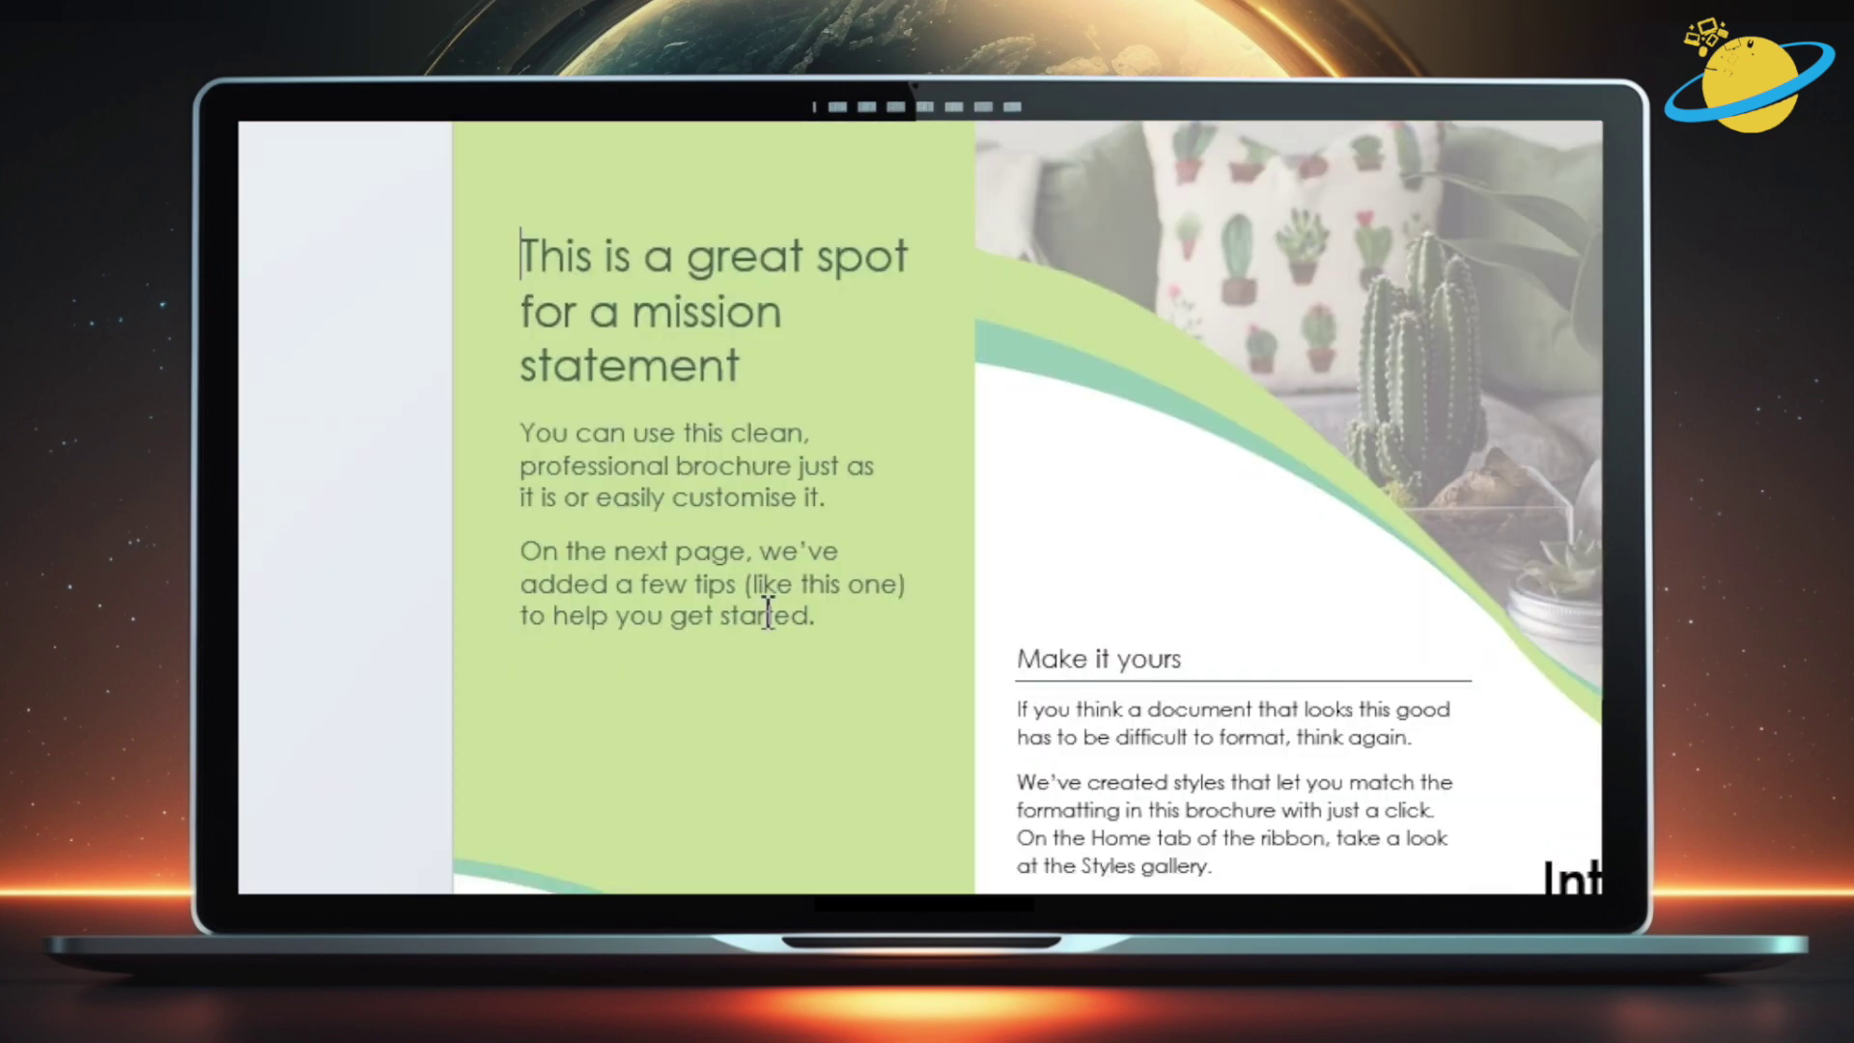
click(768, 612)
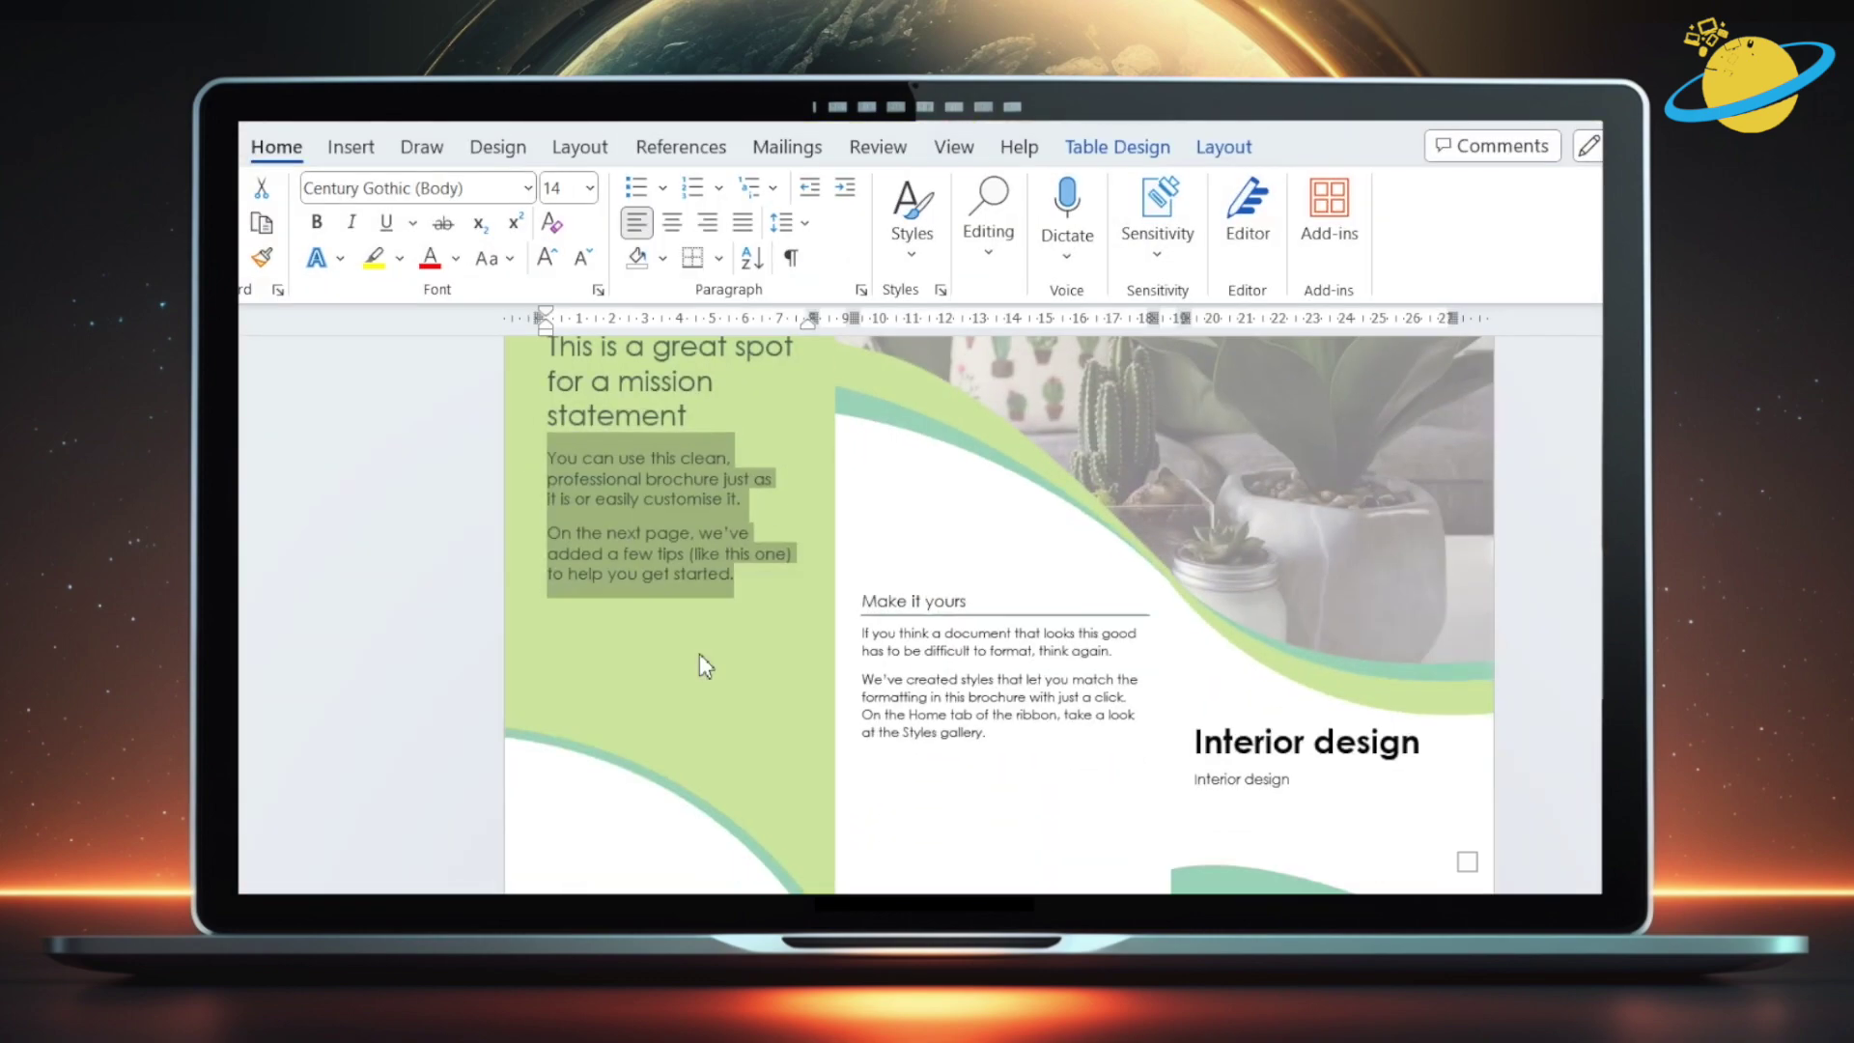
scroll(739, 683, down, 6)
scroll(704, 657, down, 2)
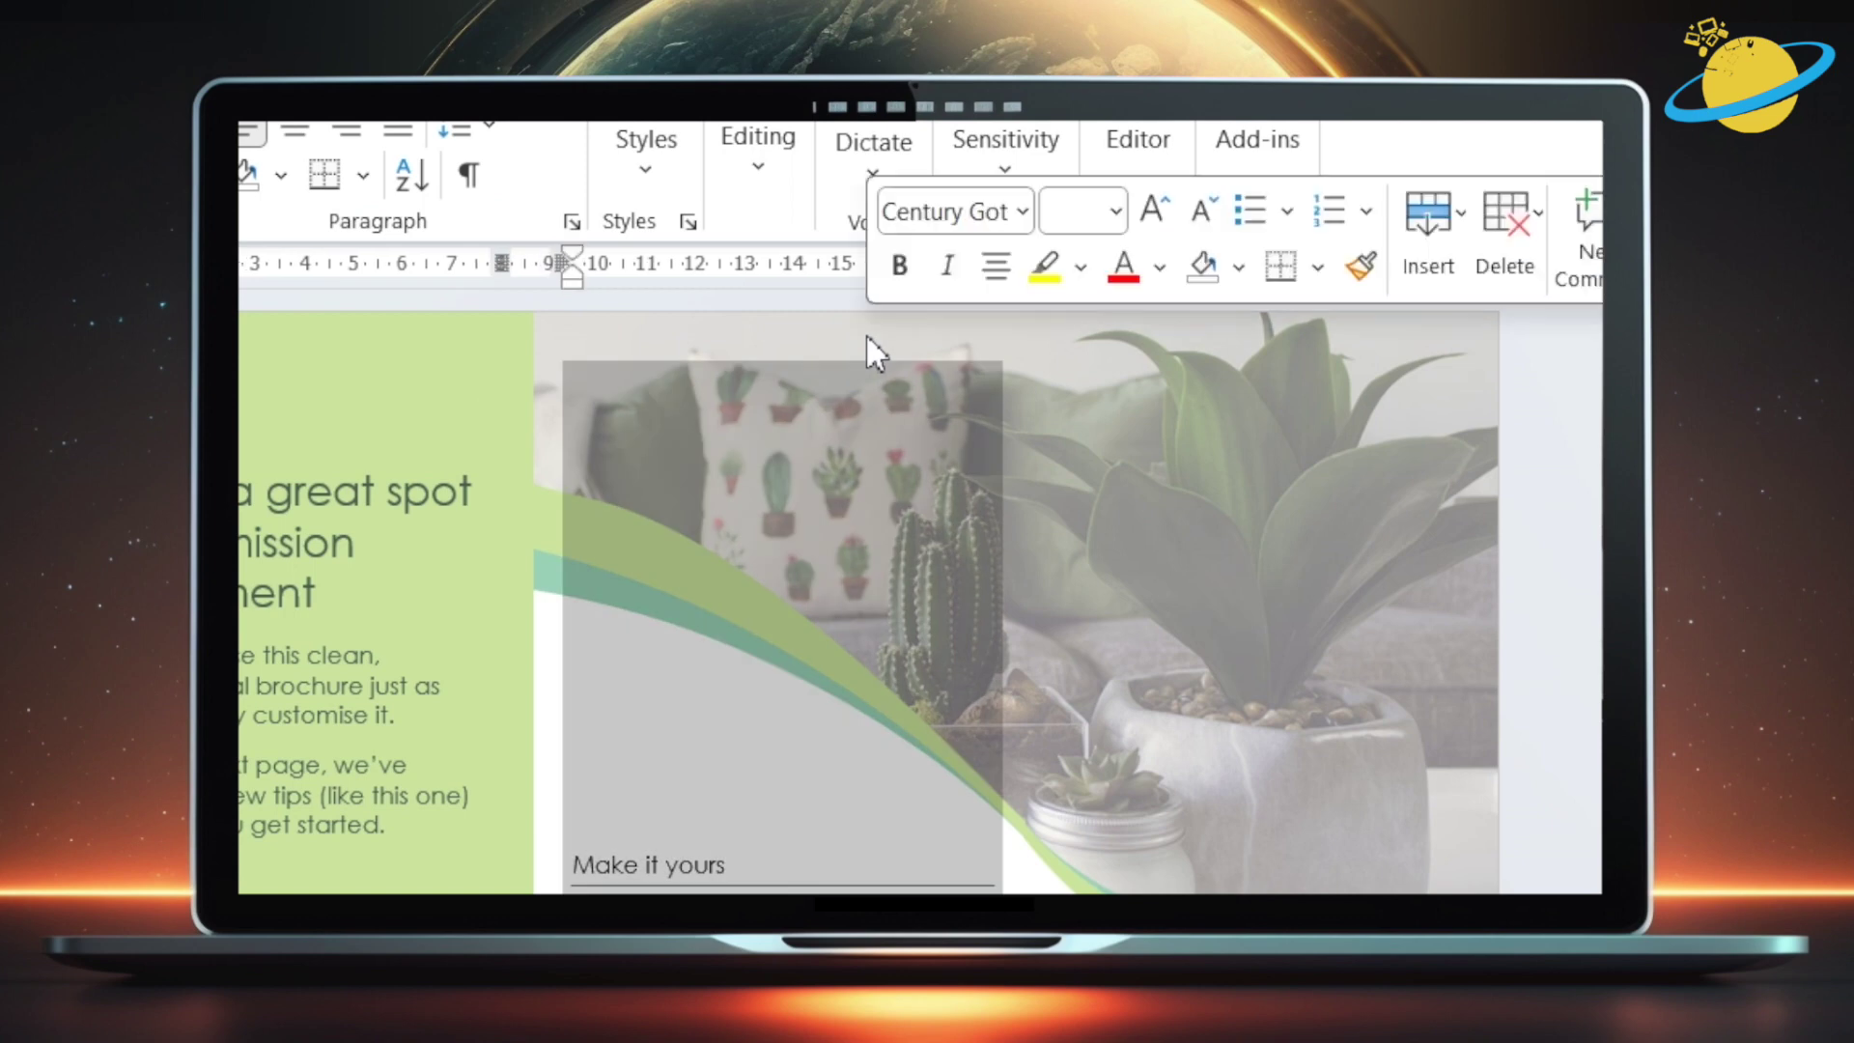
- Replace the header's cactus photo with skyscrapers from Downloads\brochure, enlarged to fill the panel
double_click(1062, 372)
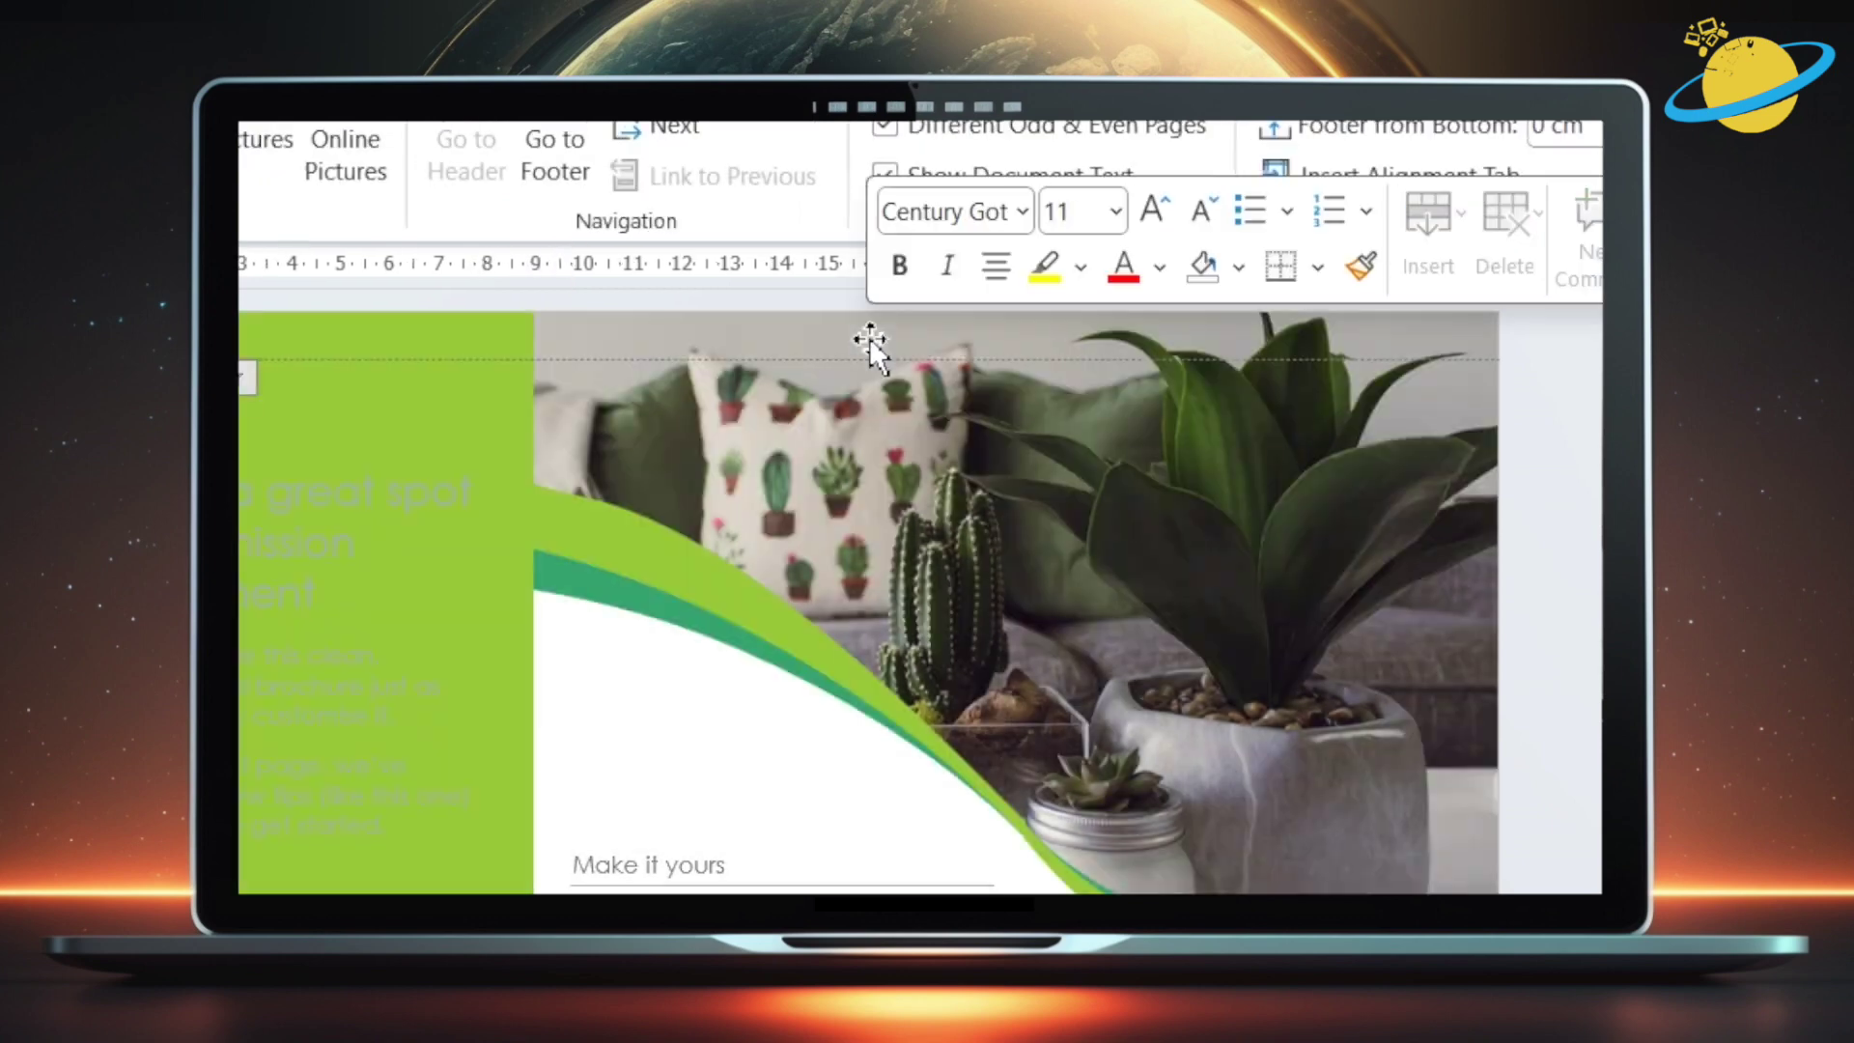
click(869, 338)
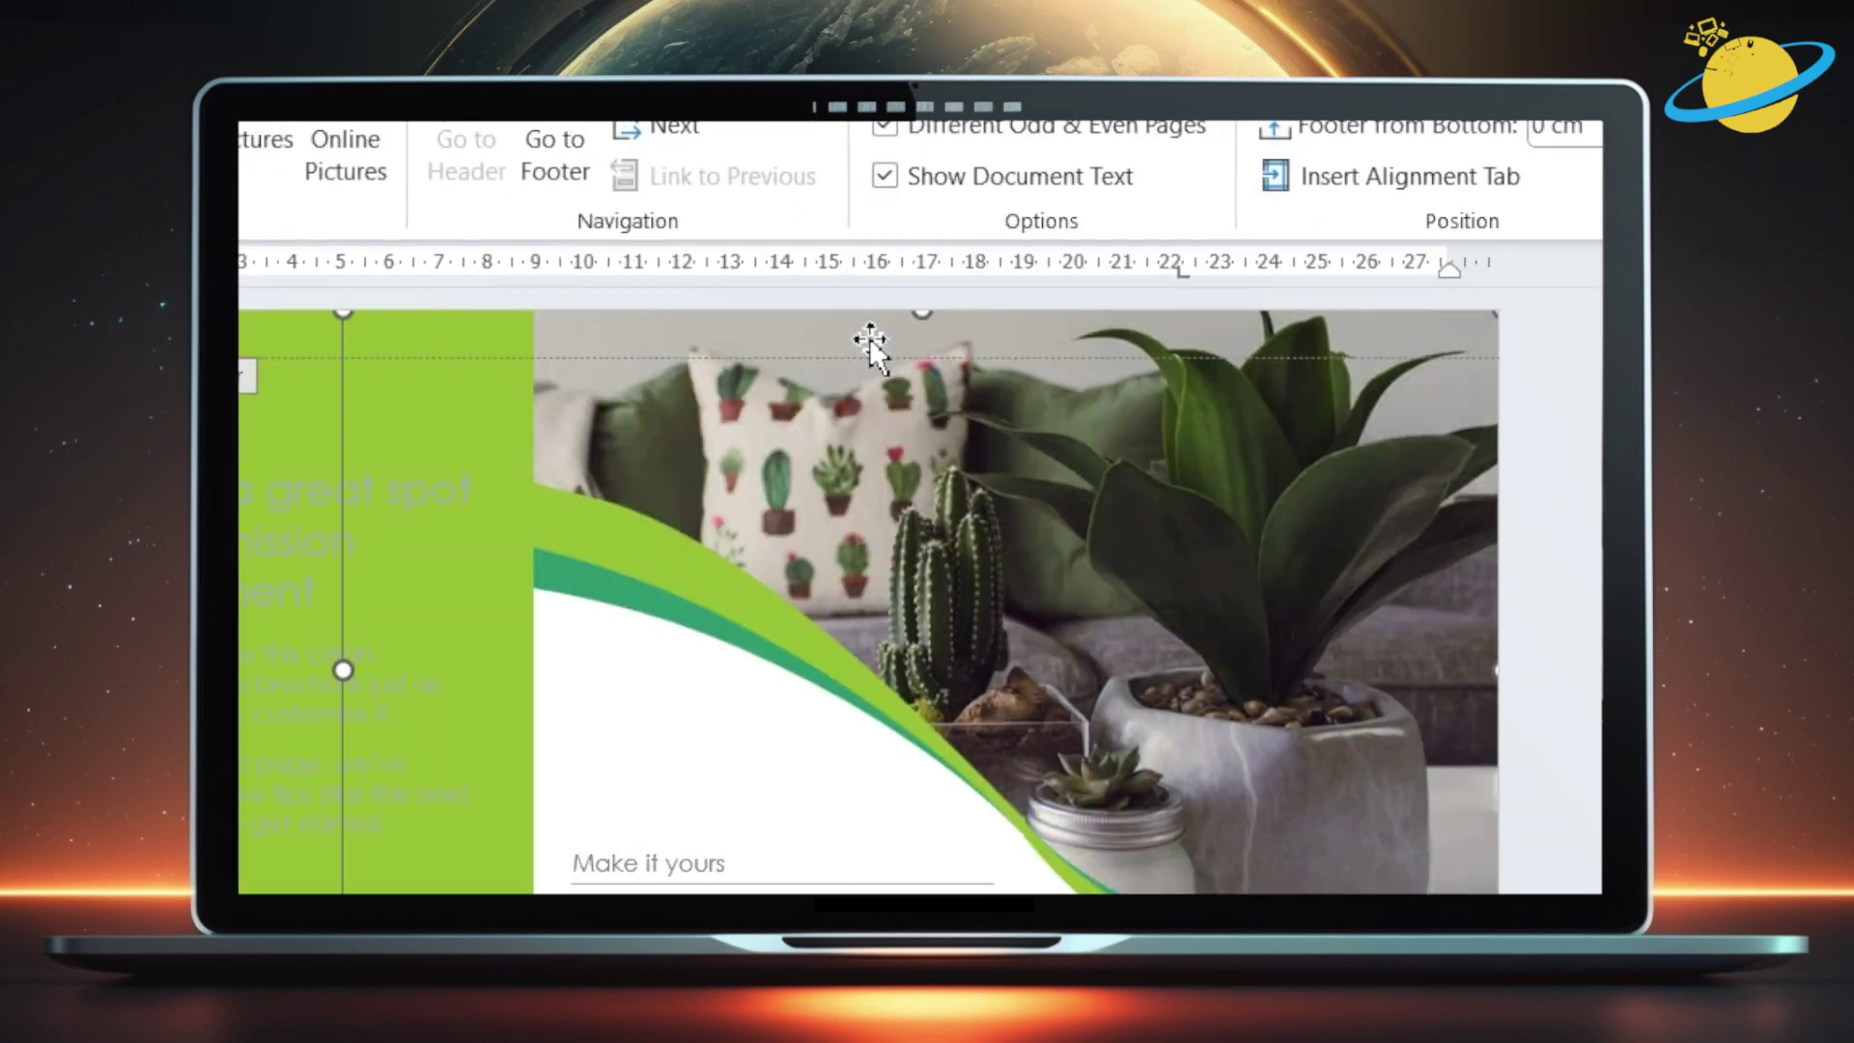
right_click(869, 338)
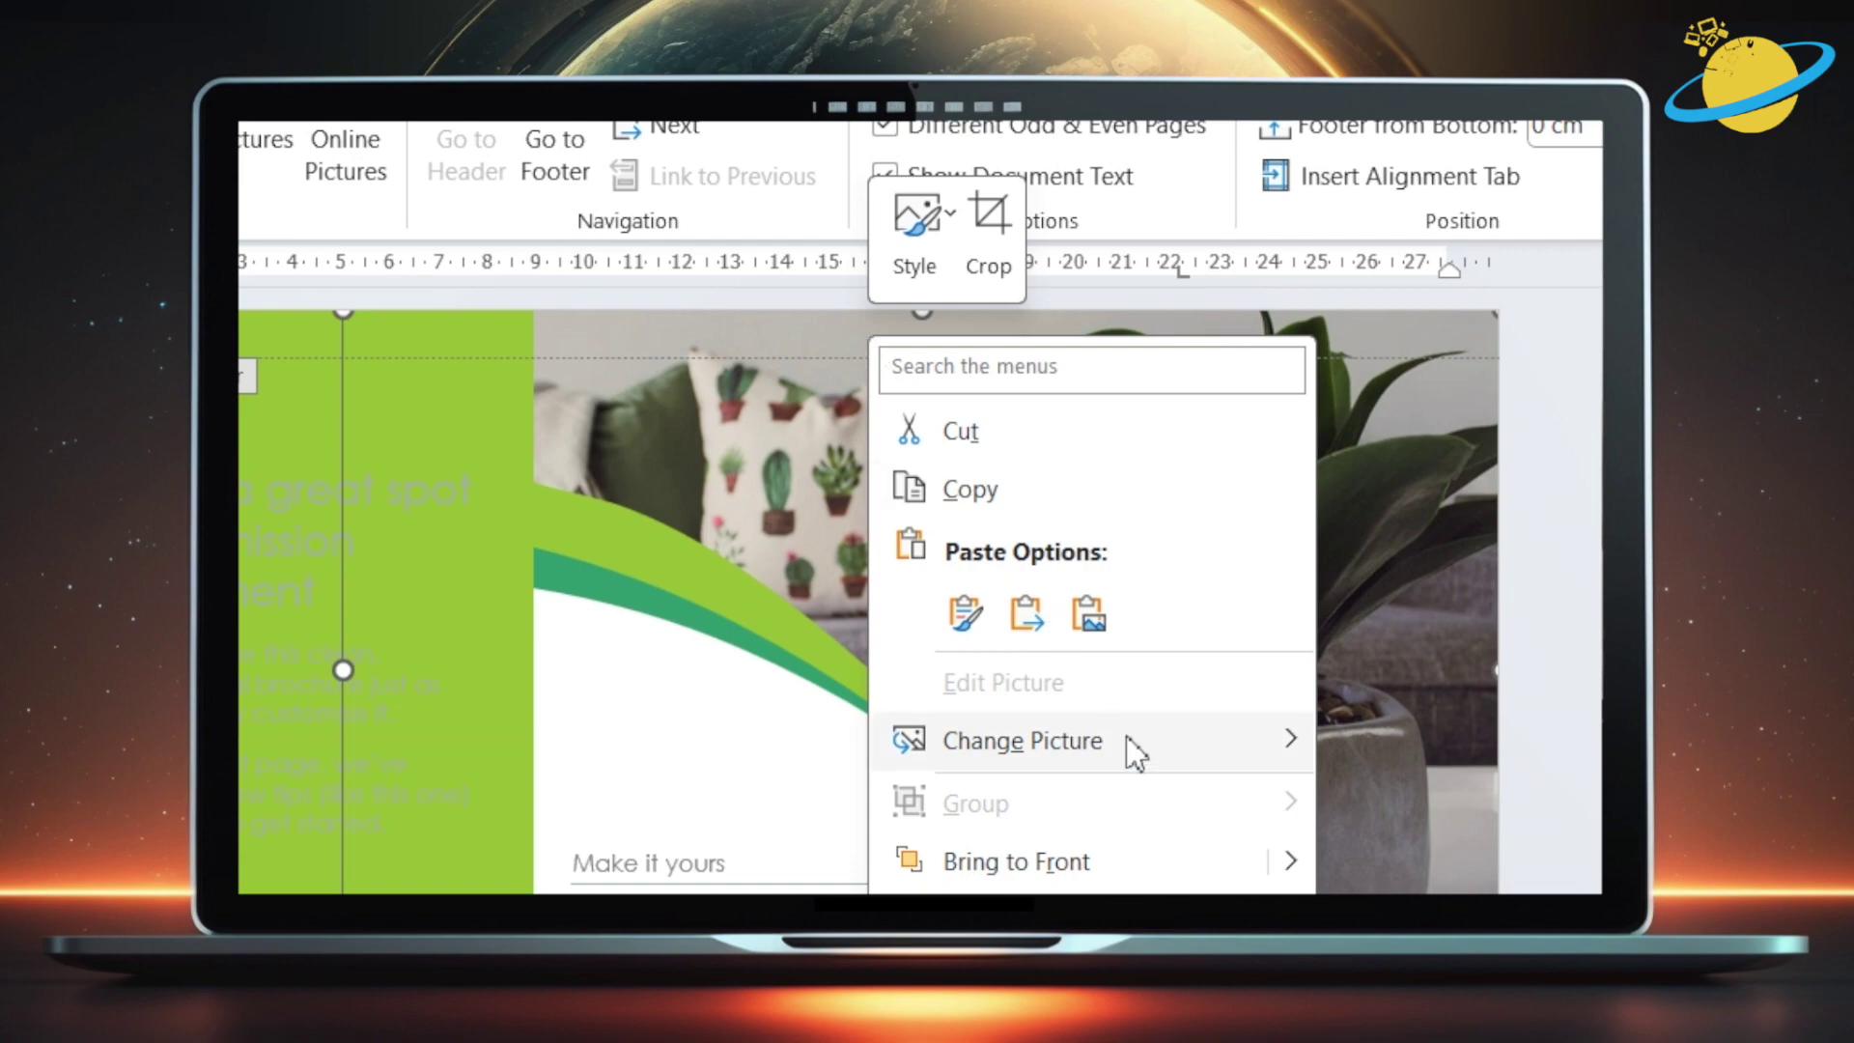
mouse_move(1131, 743)
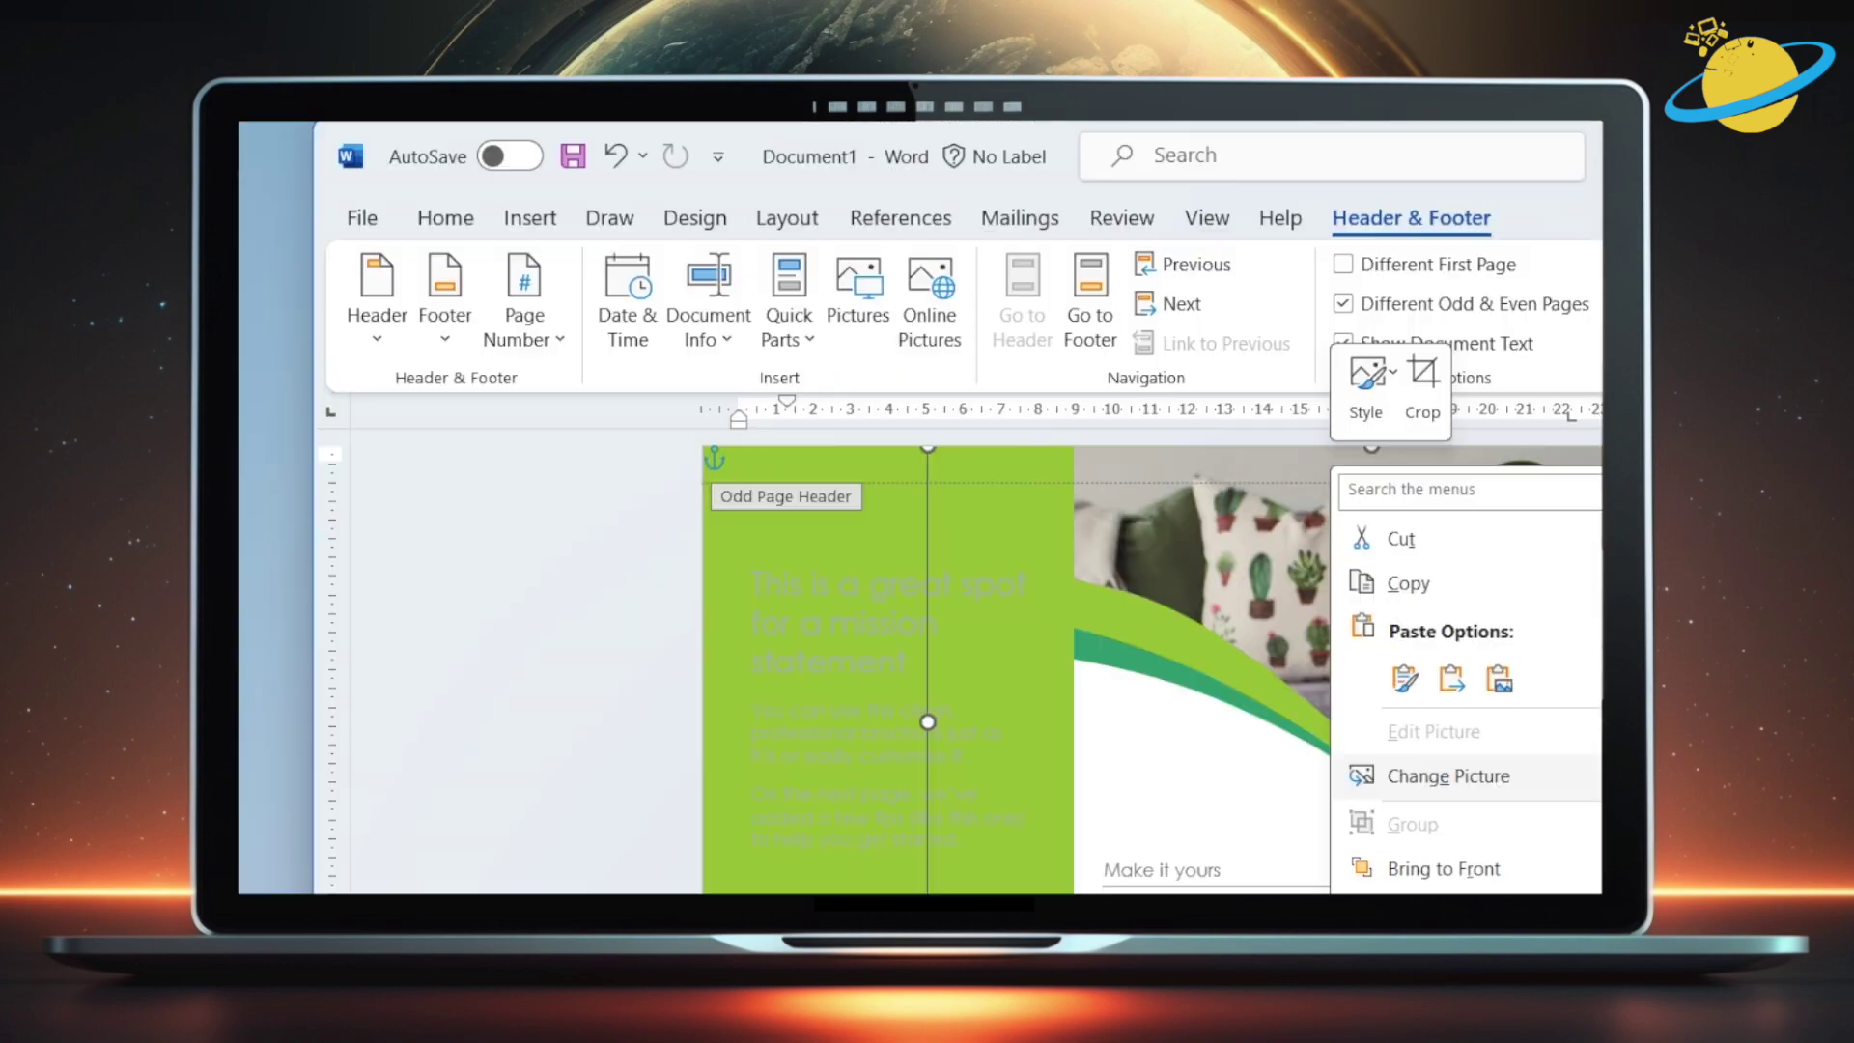
click(1255, 527)
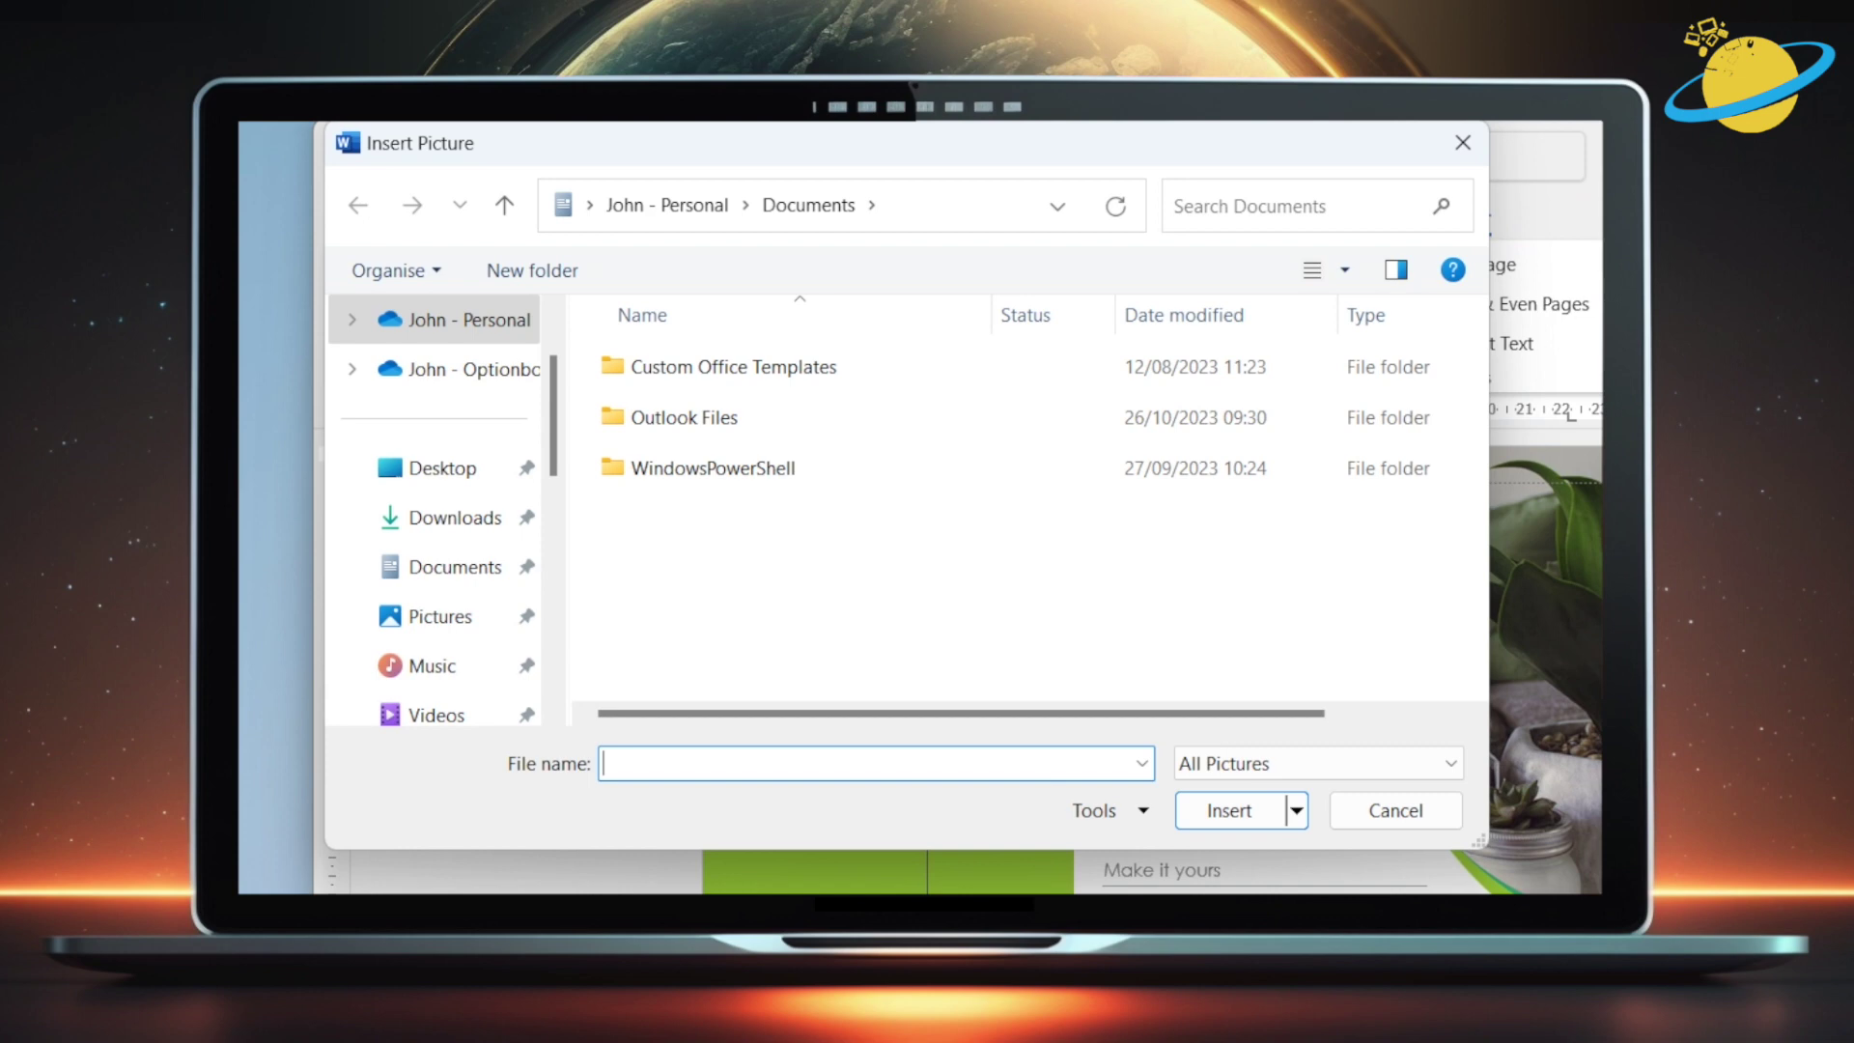
click(468, 521)
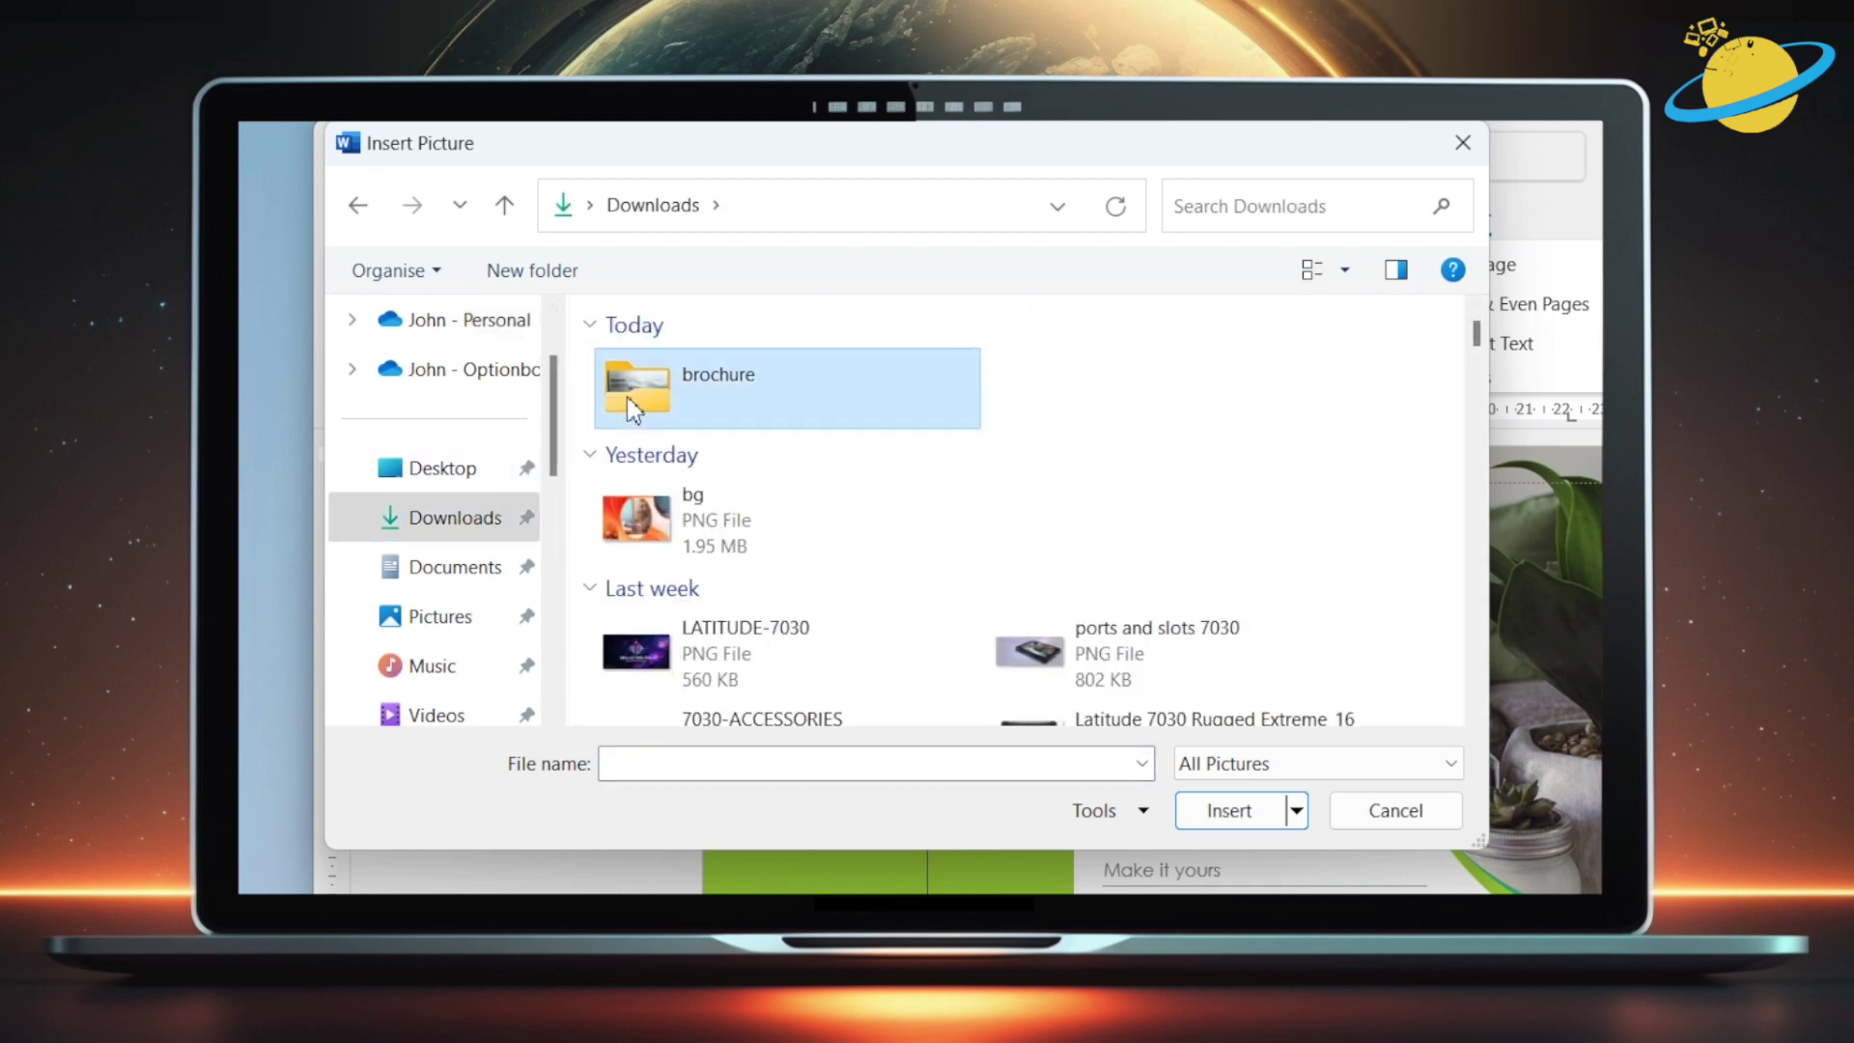
double_click(632, 409)
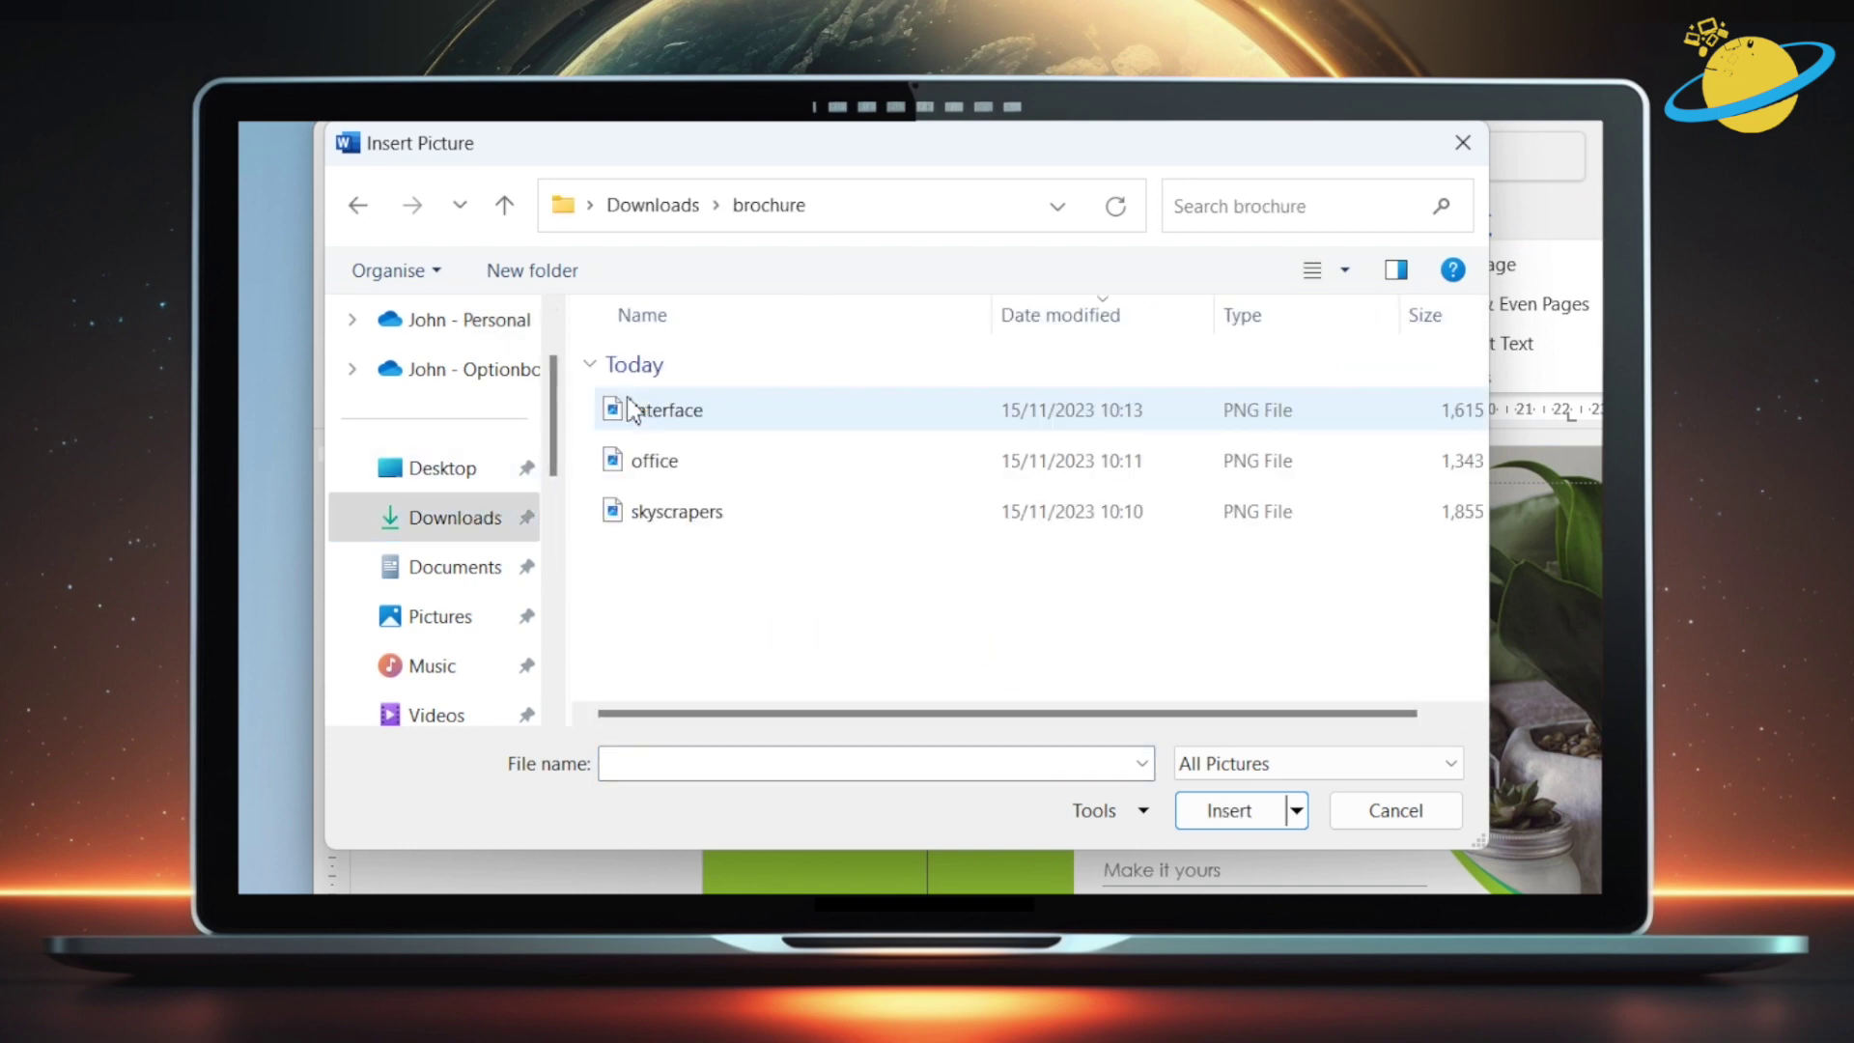
click(687, 521)
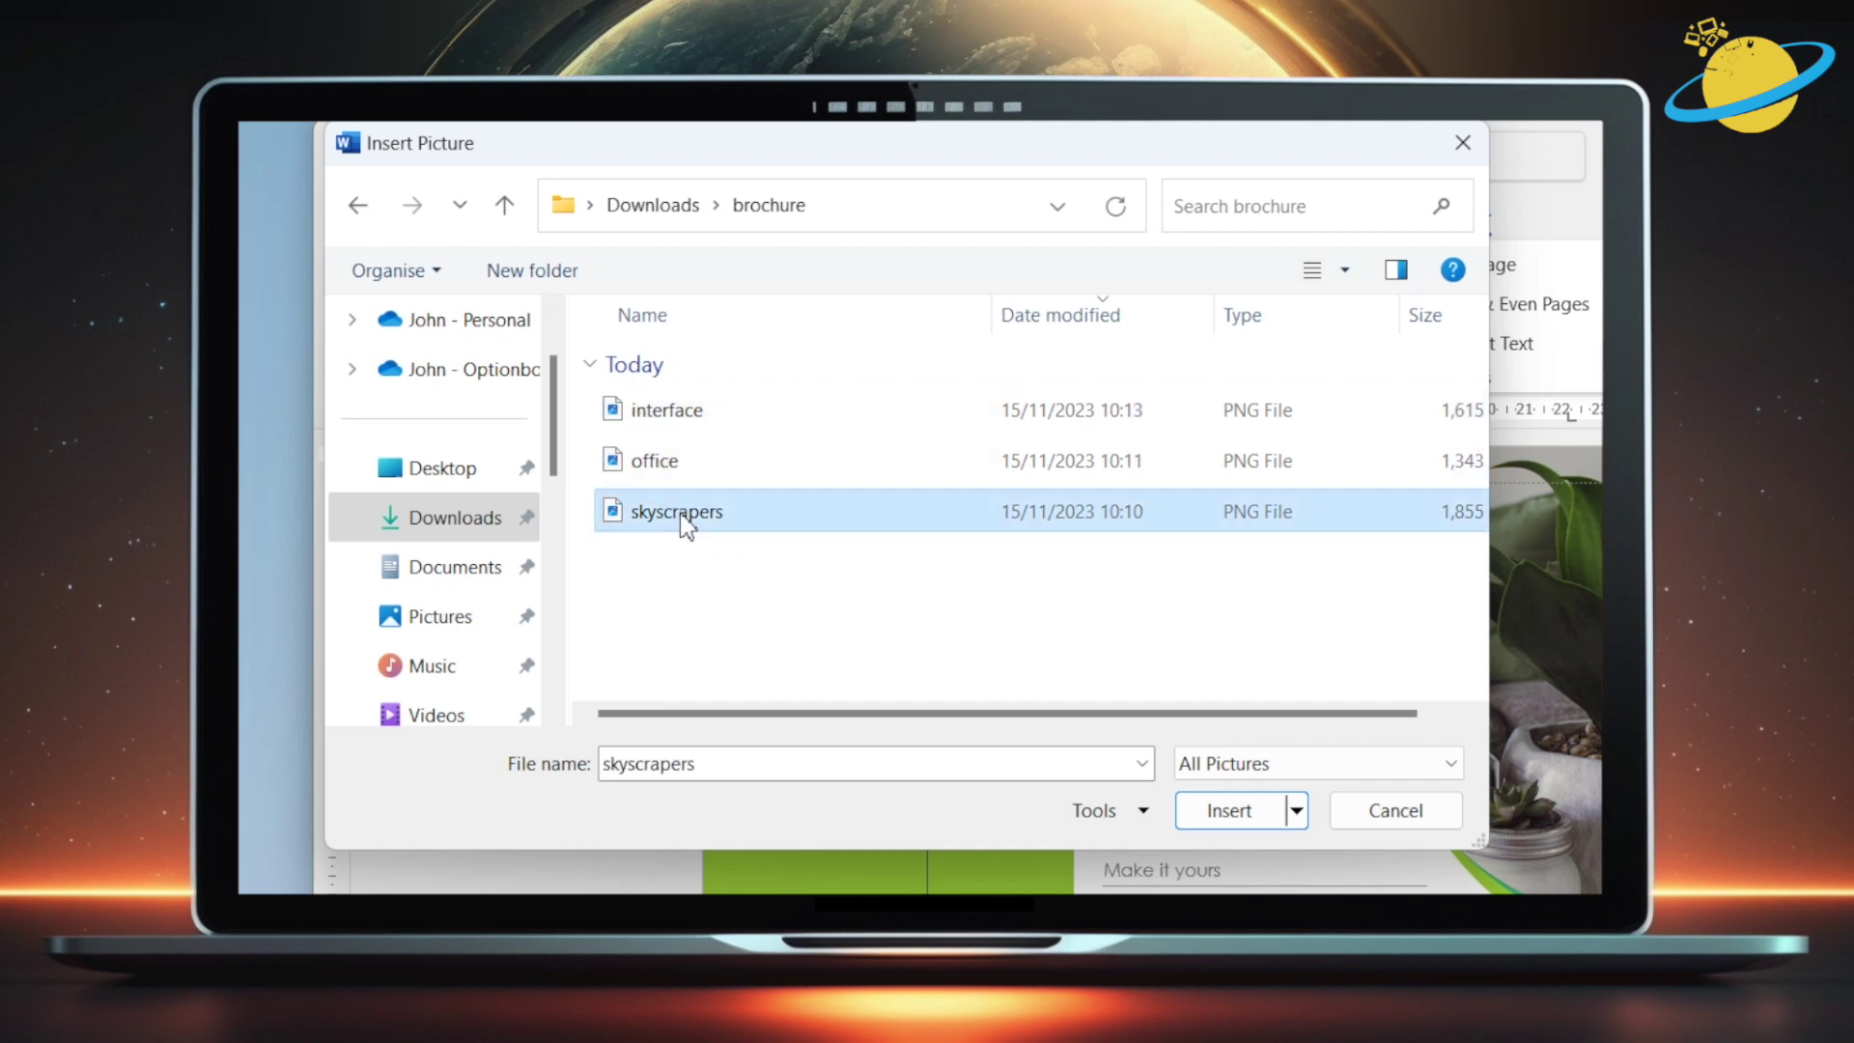
click(1228, 810)
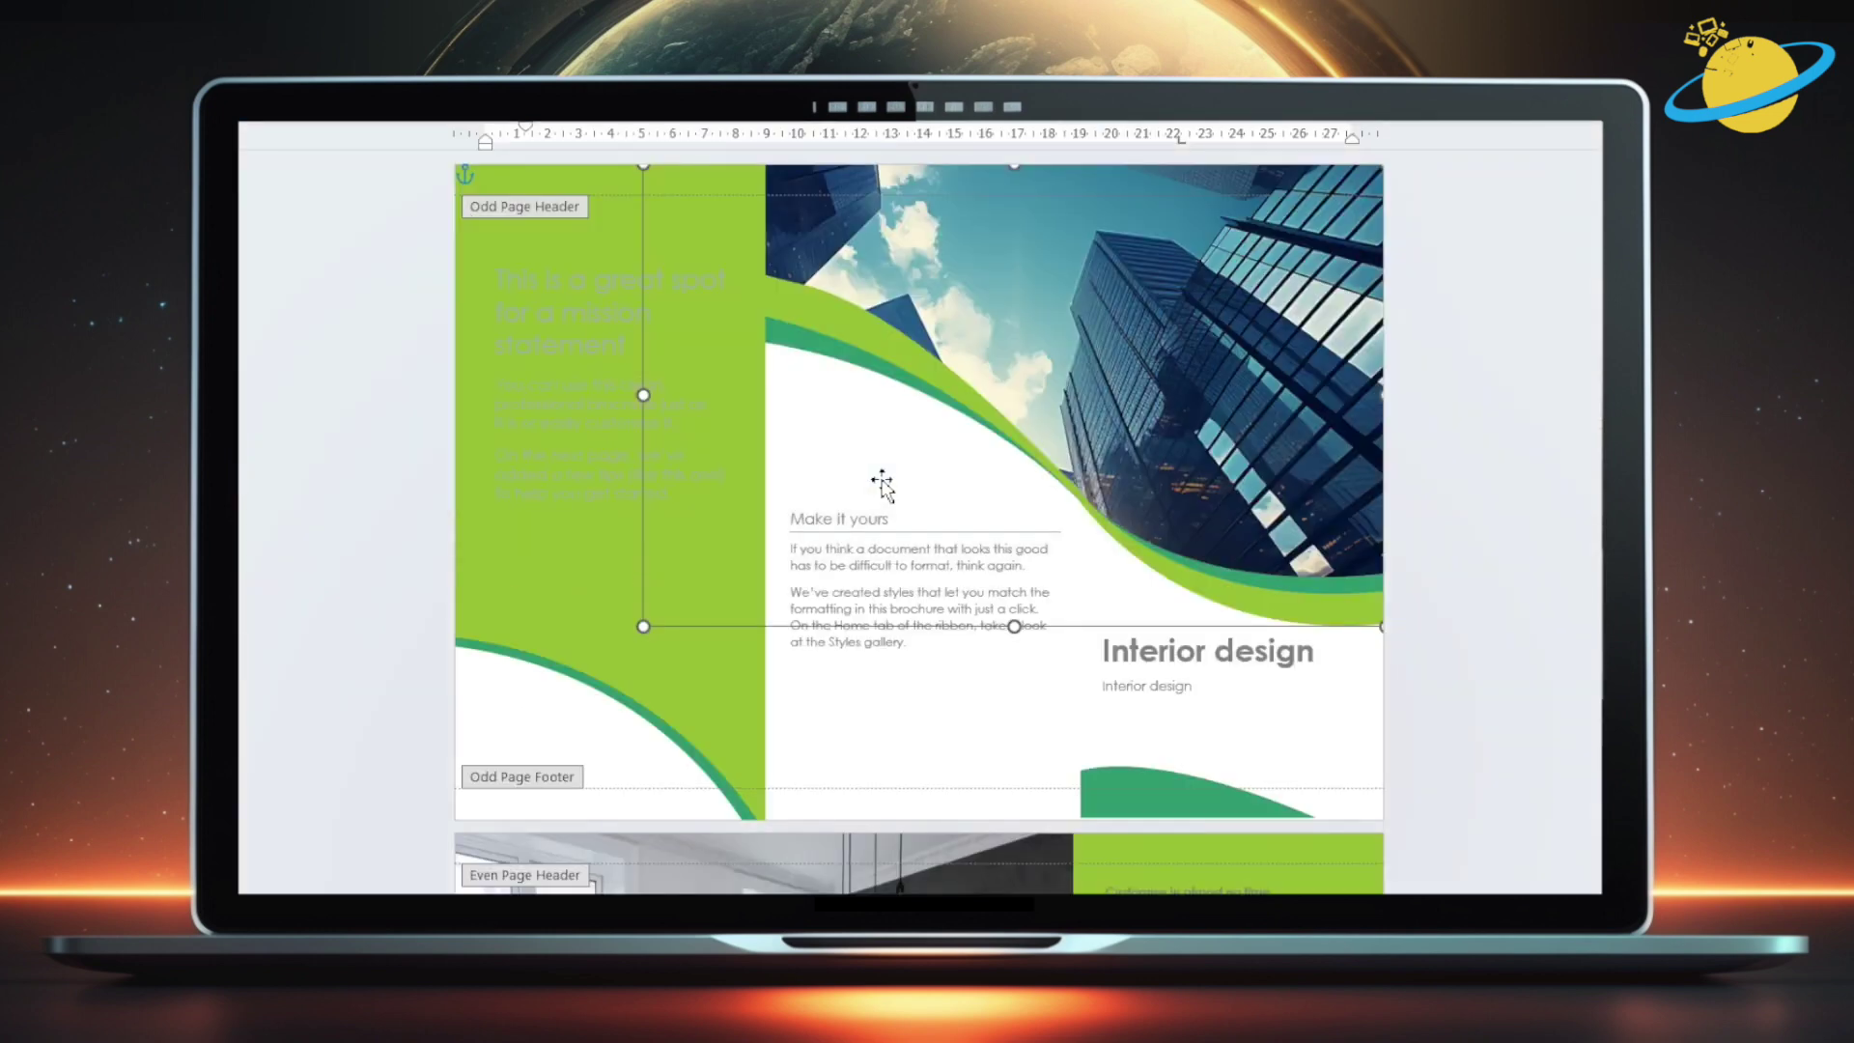
mouse_move(643, 626)
mouse_down()
mouse_move(310, 794)
mouse_move(635, 612)
mouse_up()
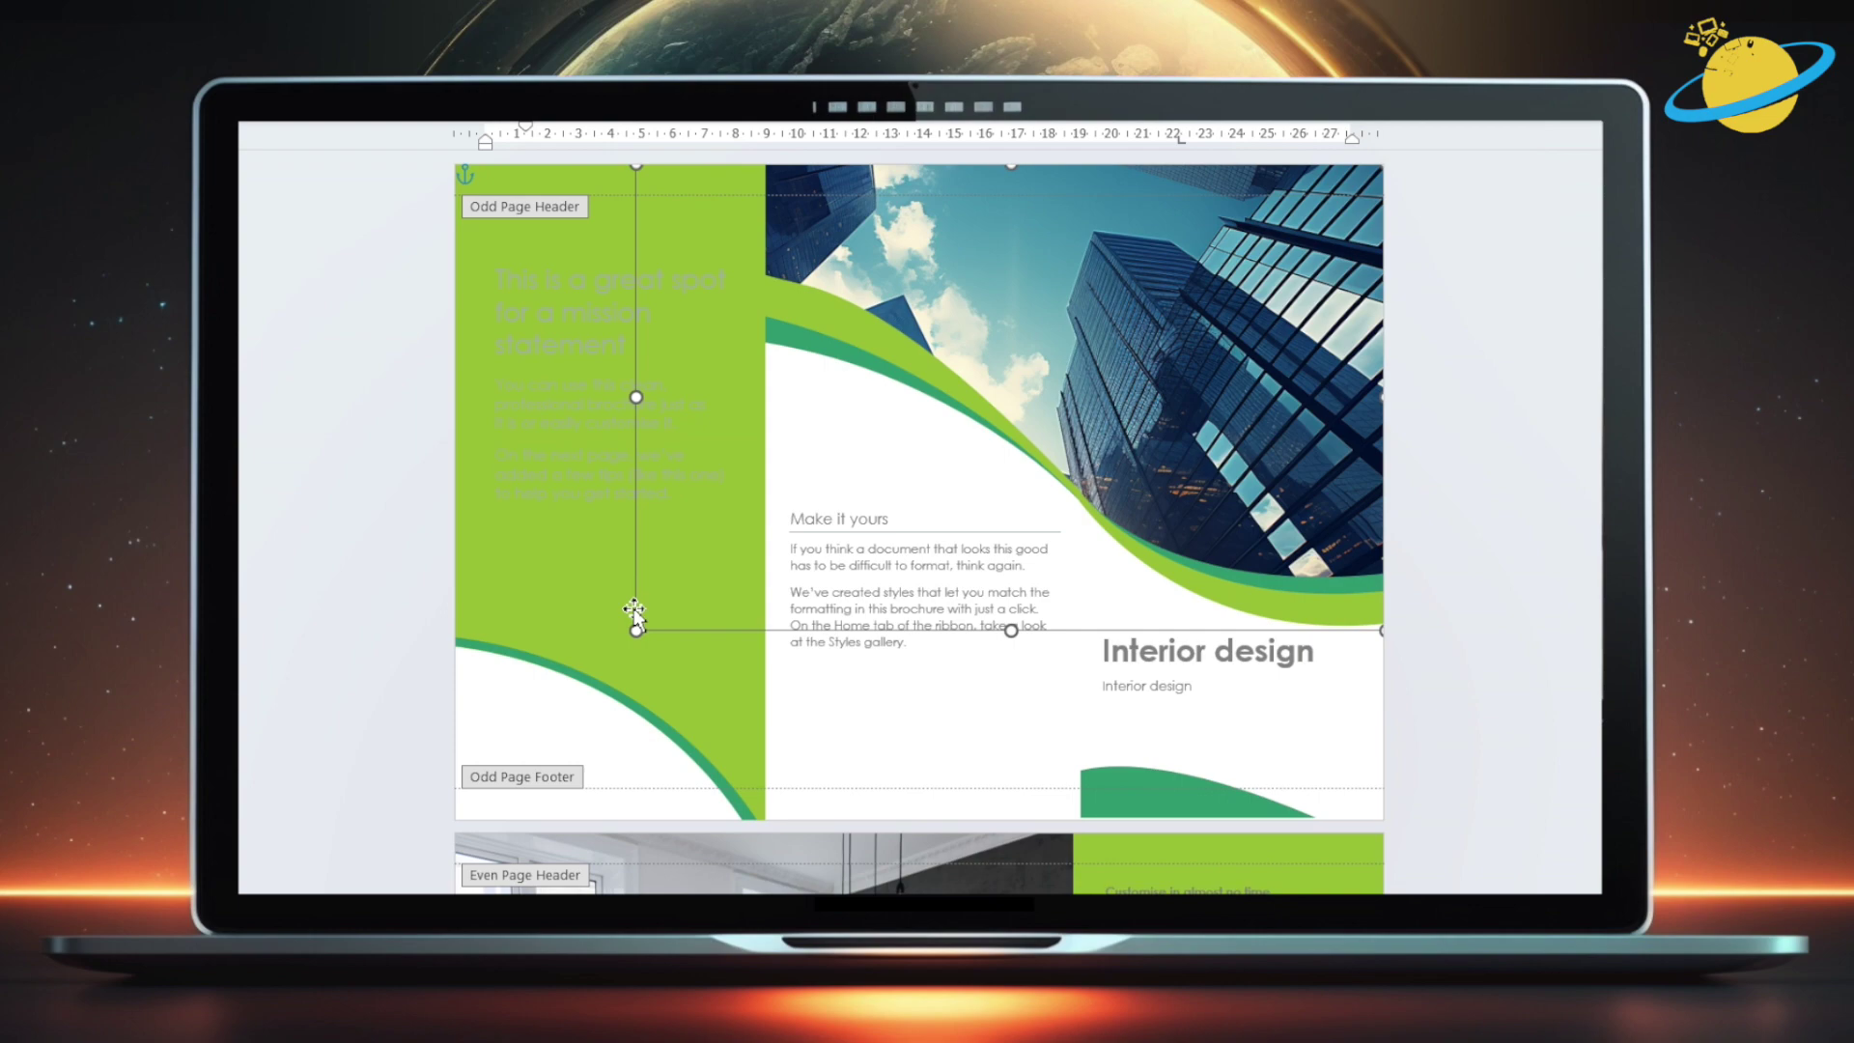
- Replace page 2's lower-right photo with the interface image, shrunk into the green corner panel
scroll(634, 614, down, 6)
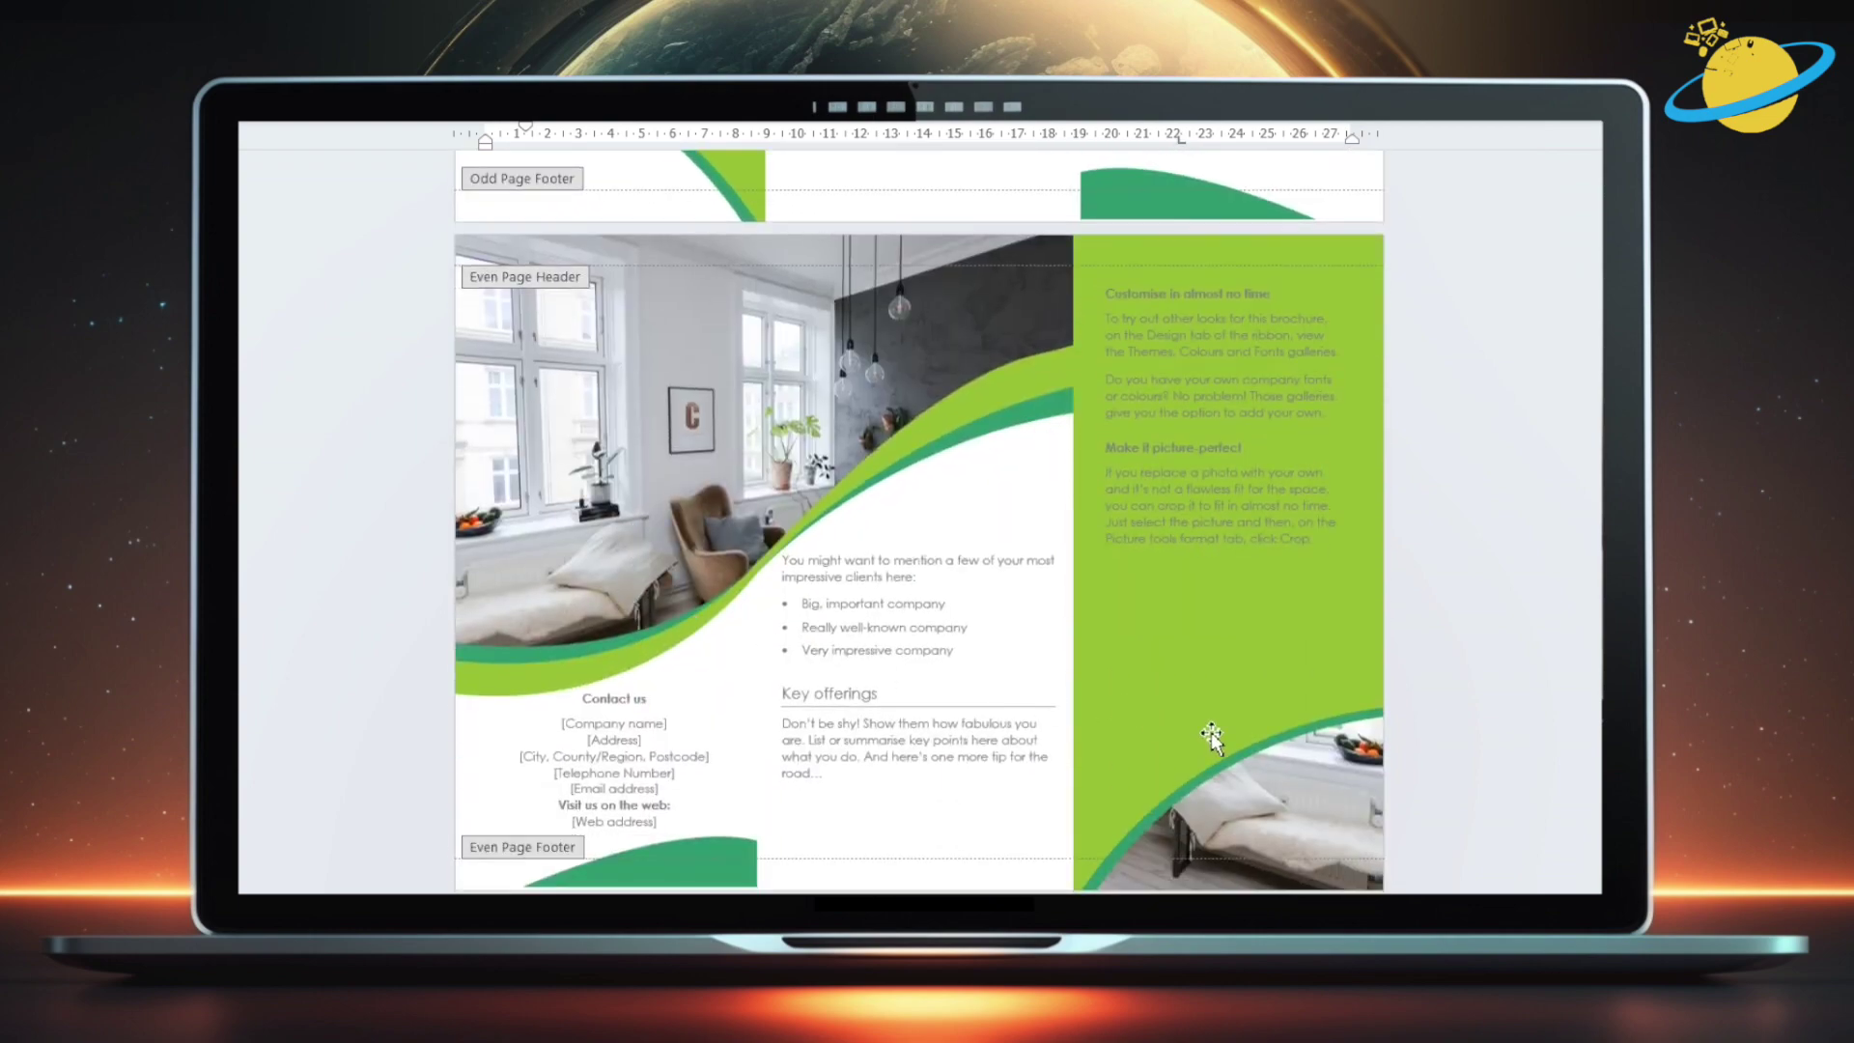
right_click(1310, 764)
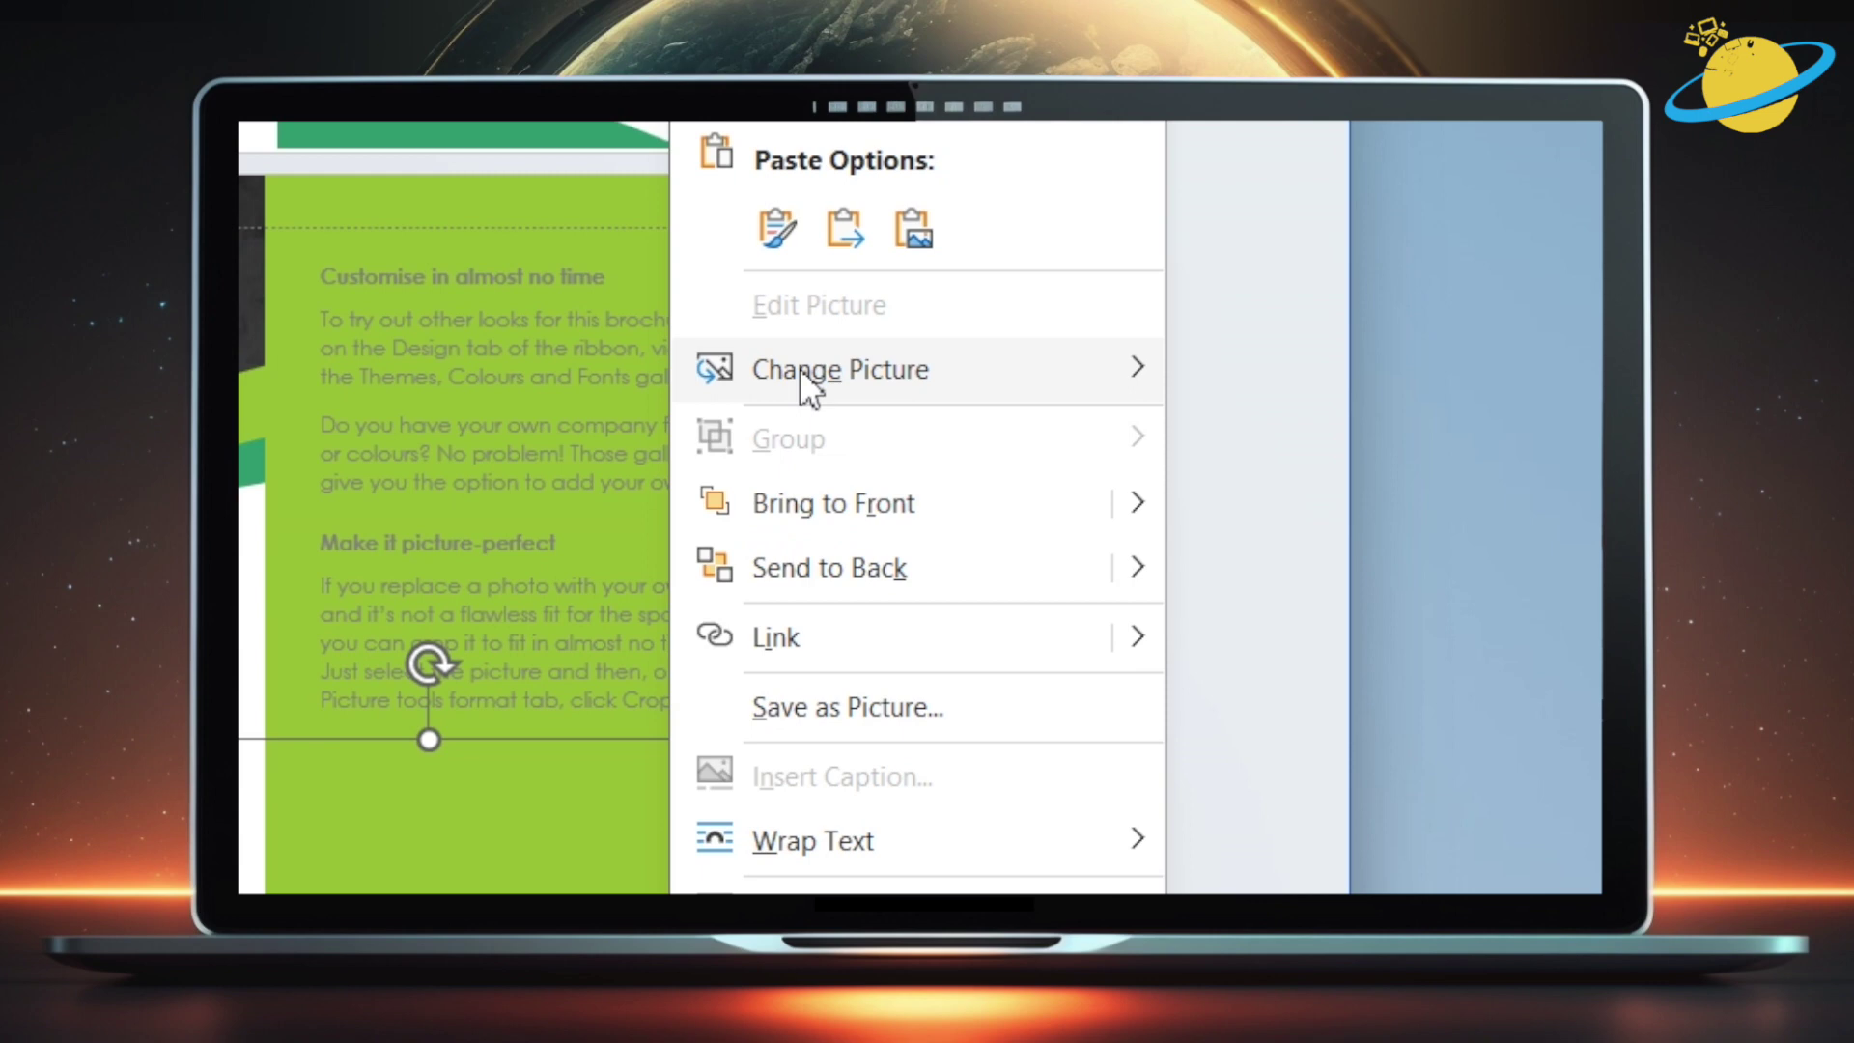
mouse_move(799, 368)
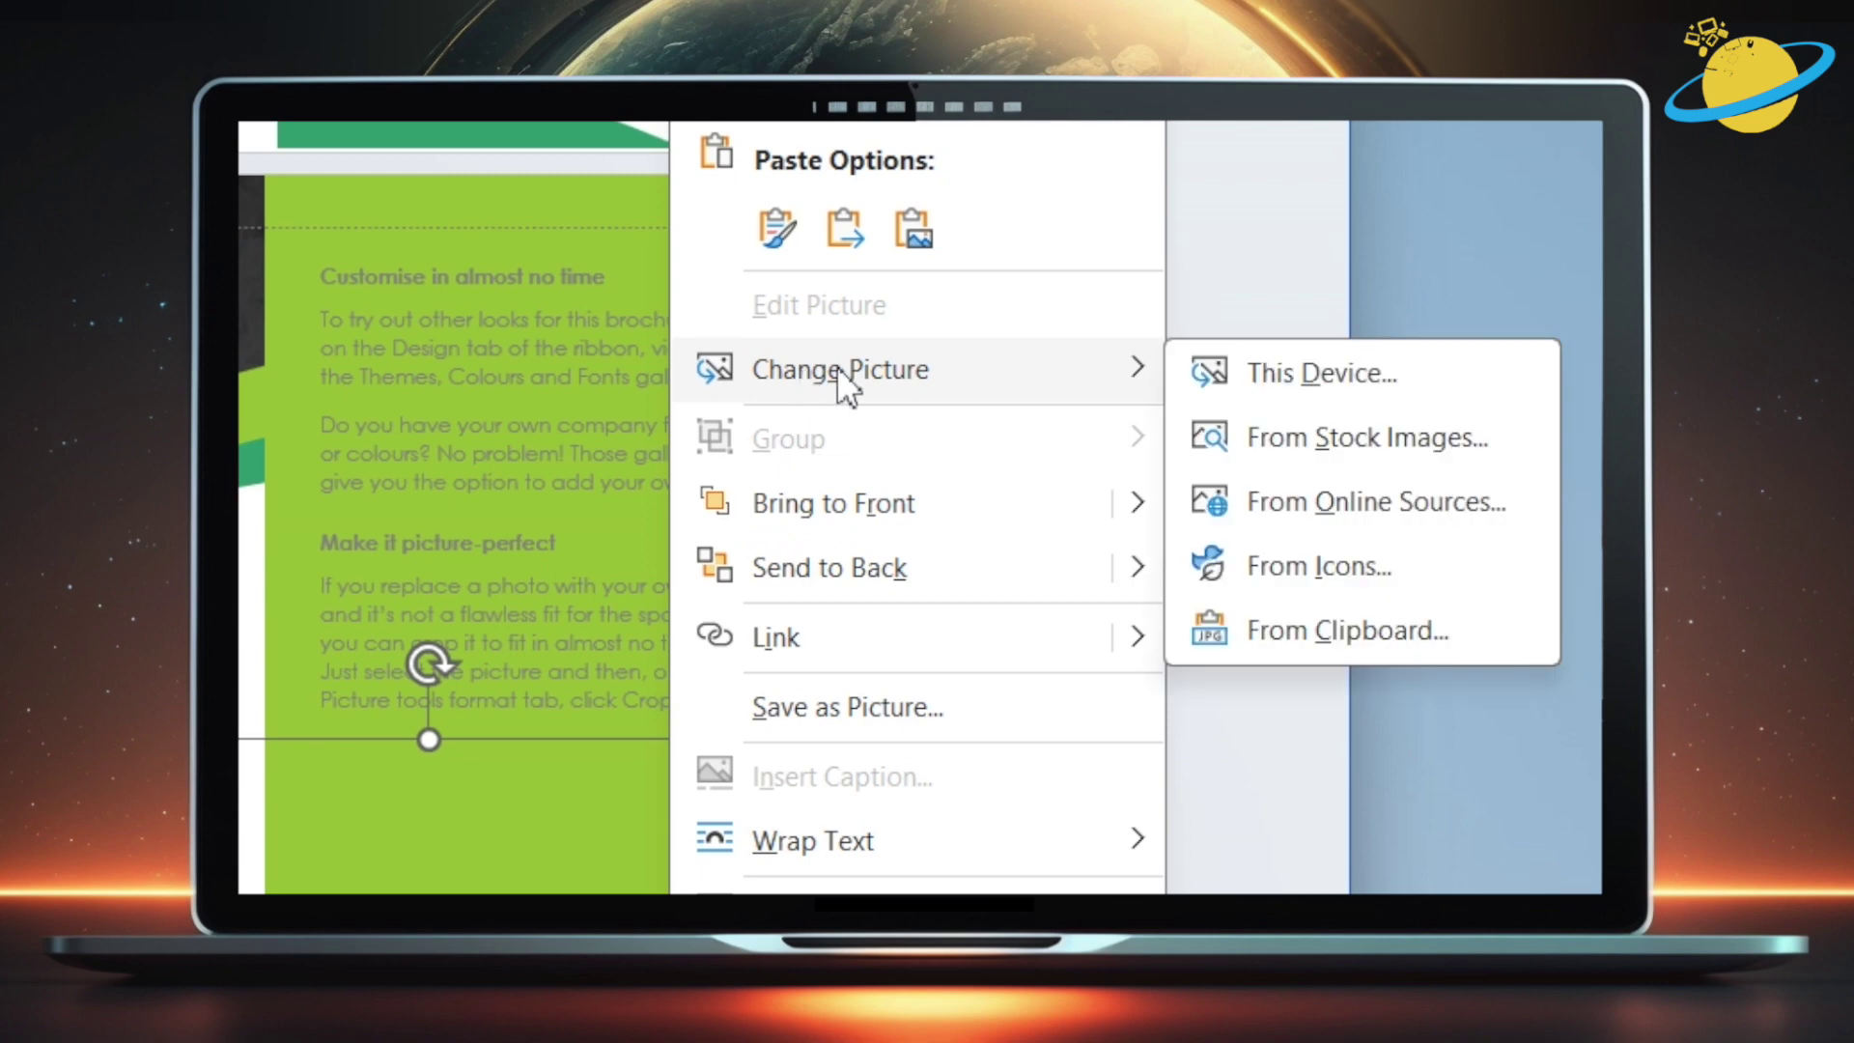
click(1273, 362)
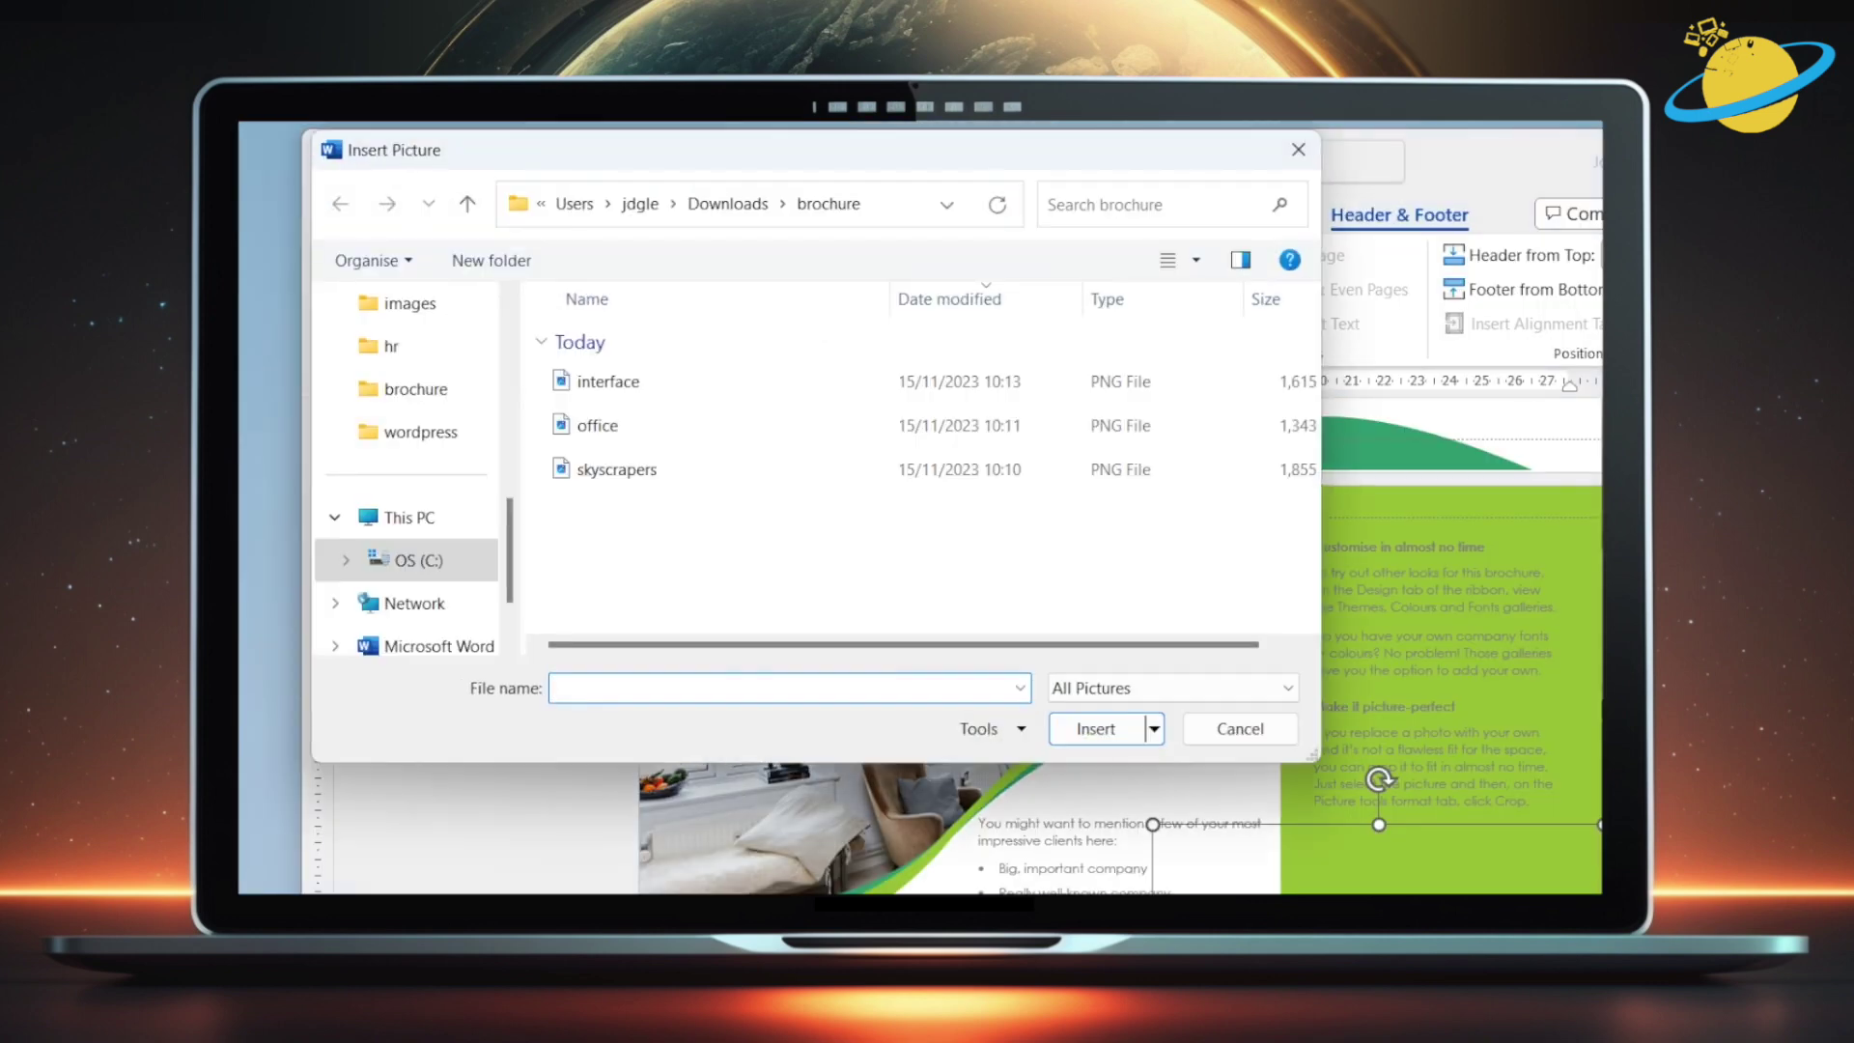
click(956, 381)
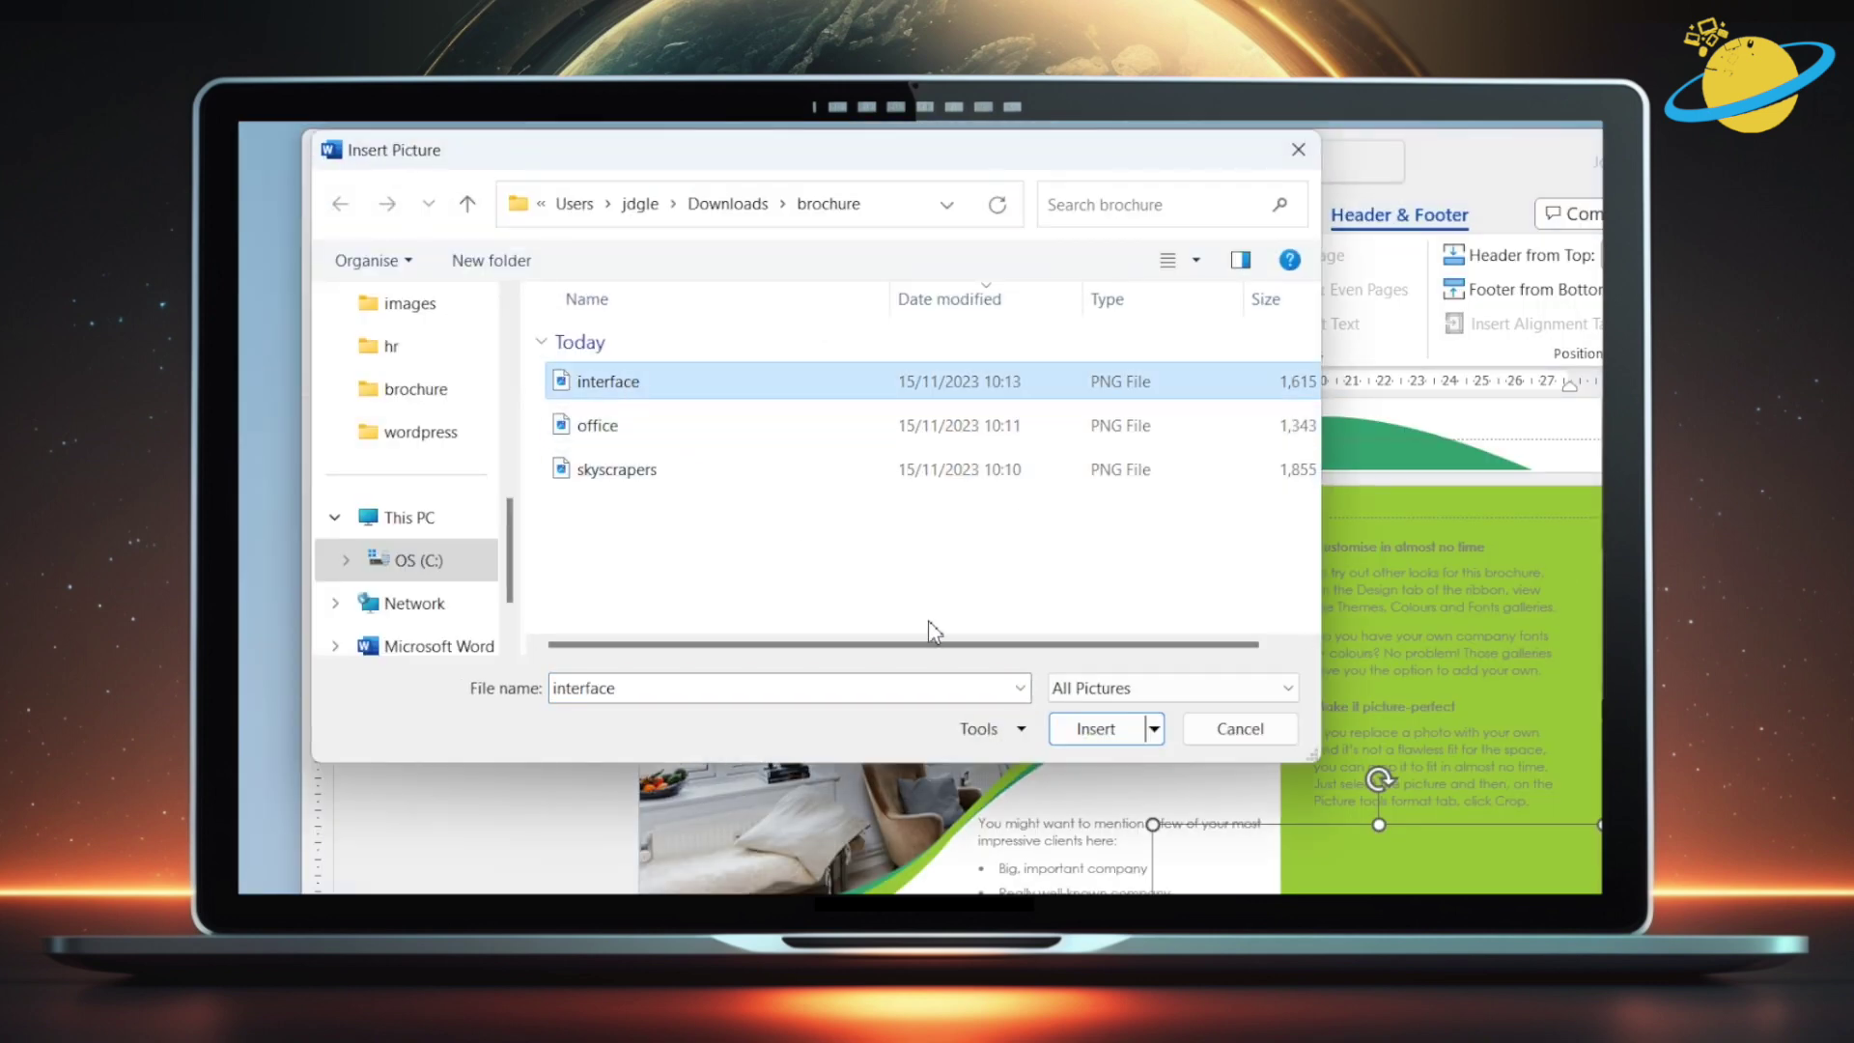
click(1096, 728)
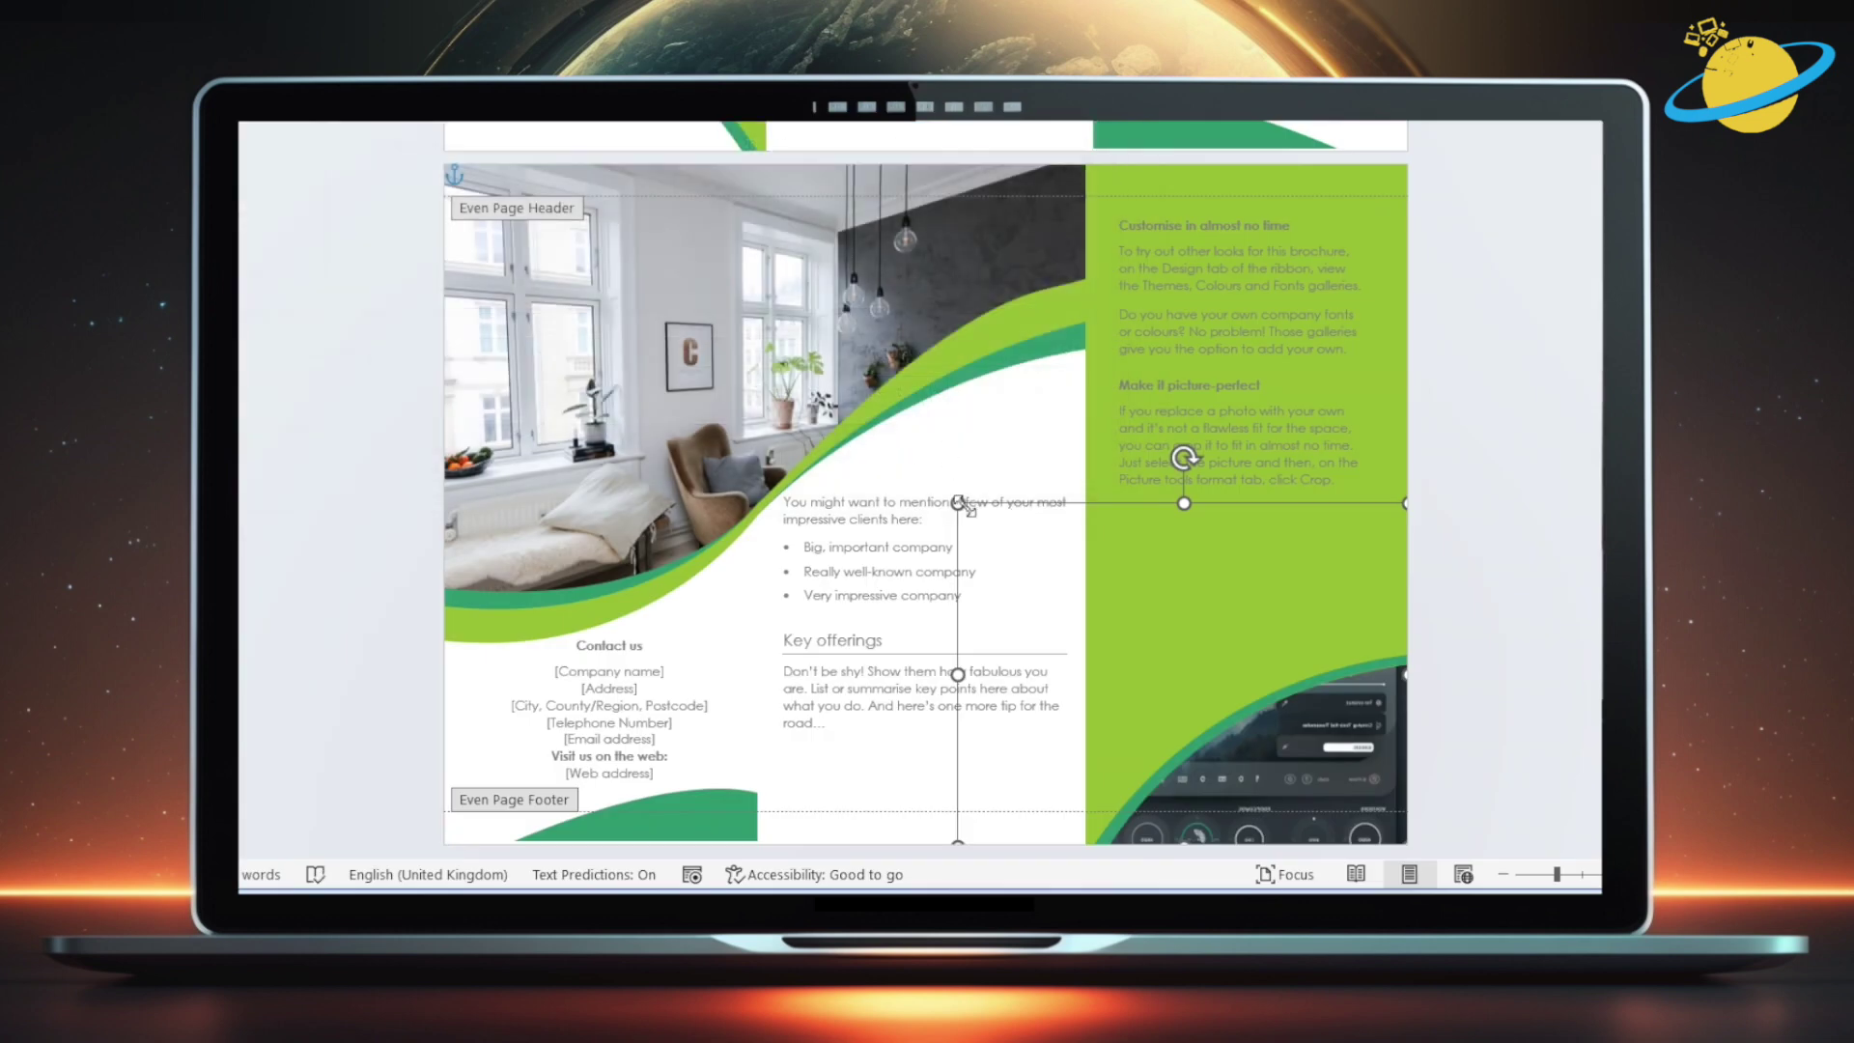
drag(957, 503, 1110, 635)
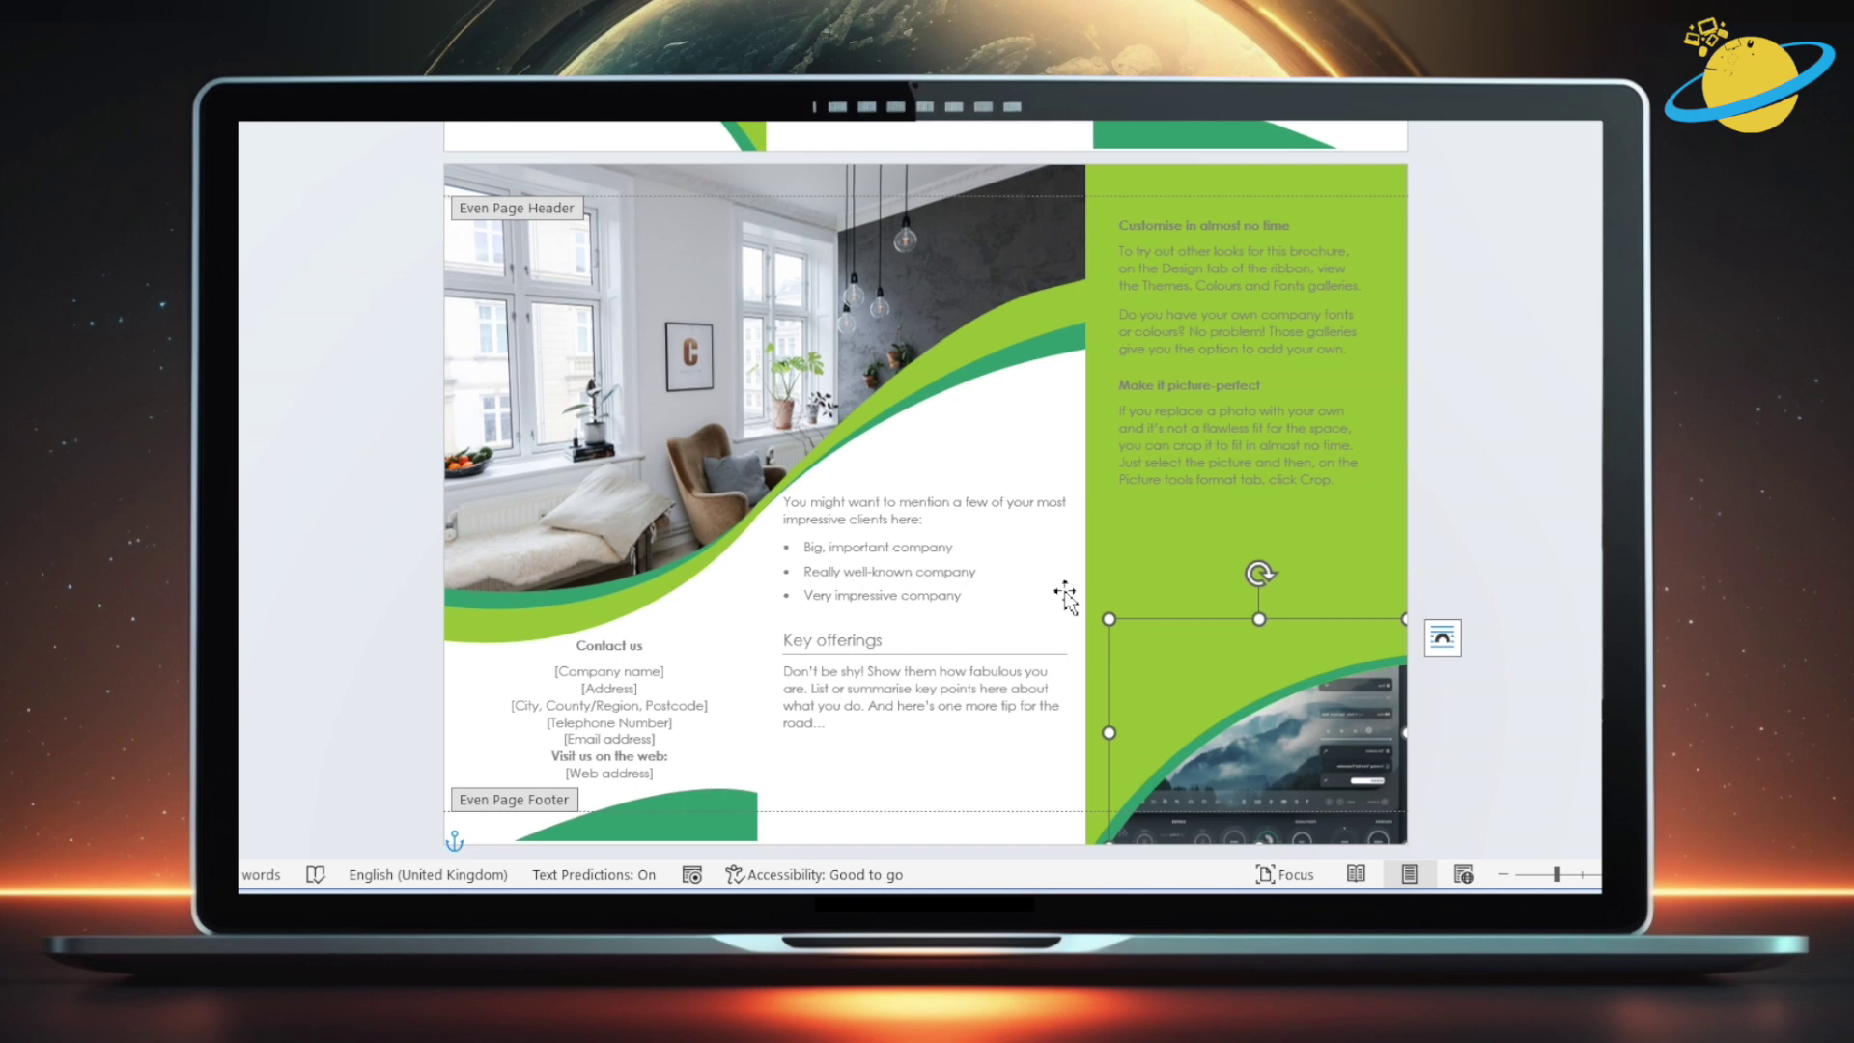
- Delete the living-room photo from the back-page header and open the Design Watermark gallery
click(637, 183)
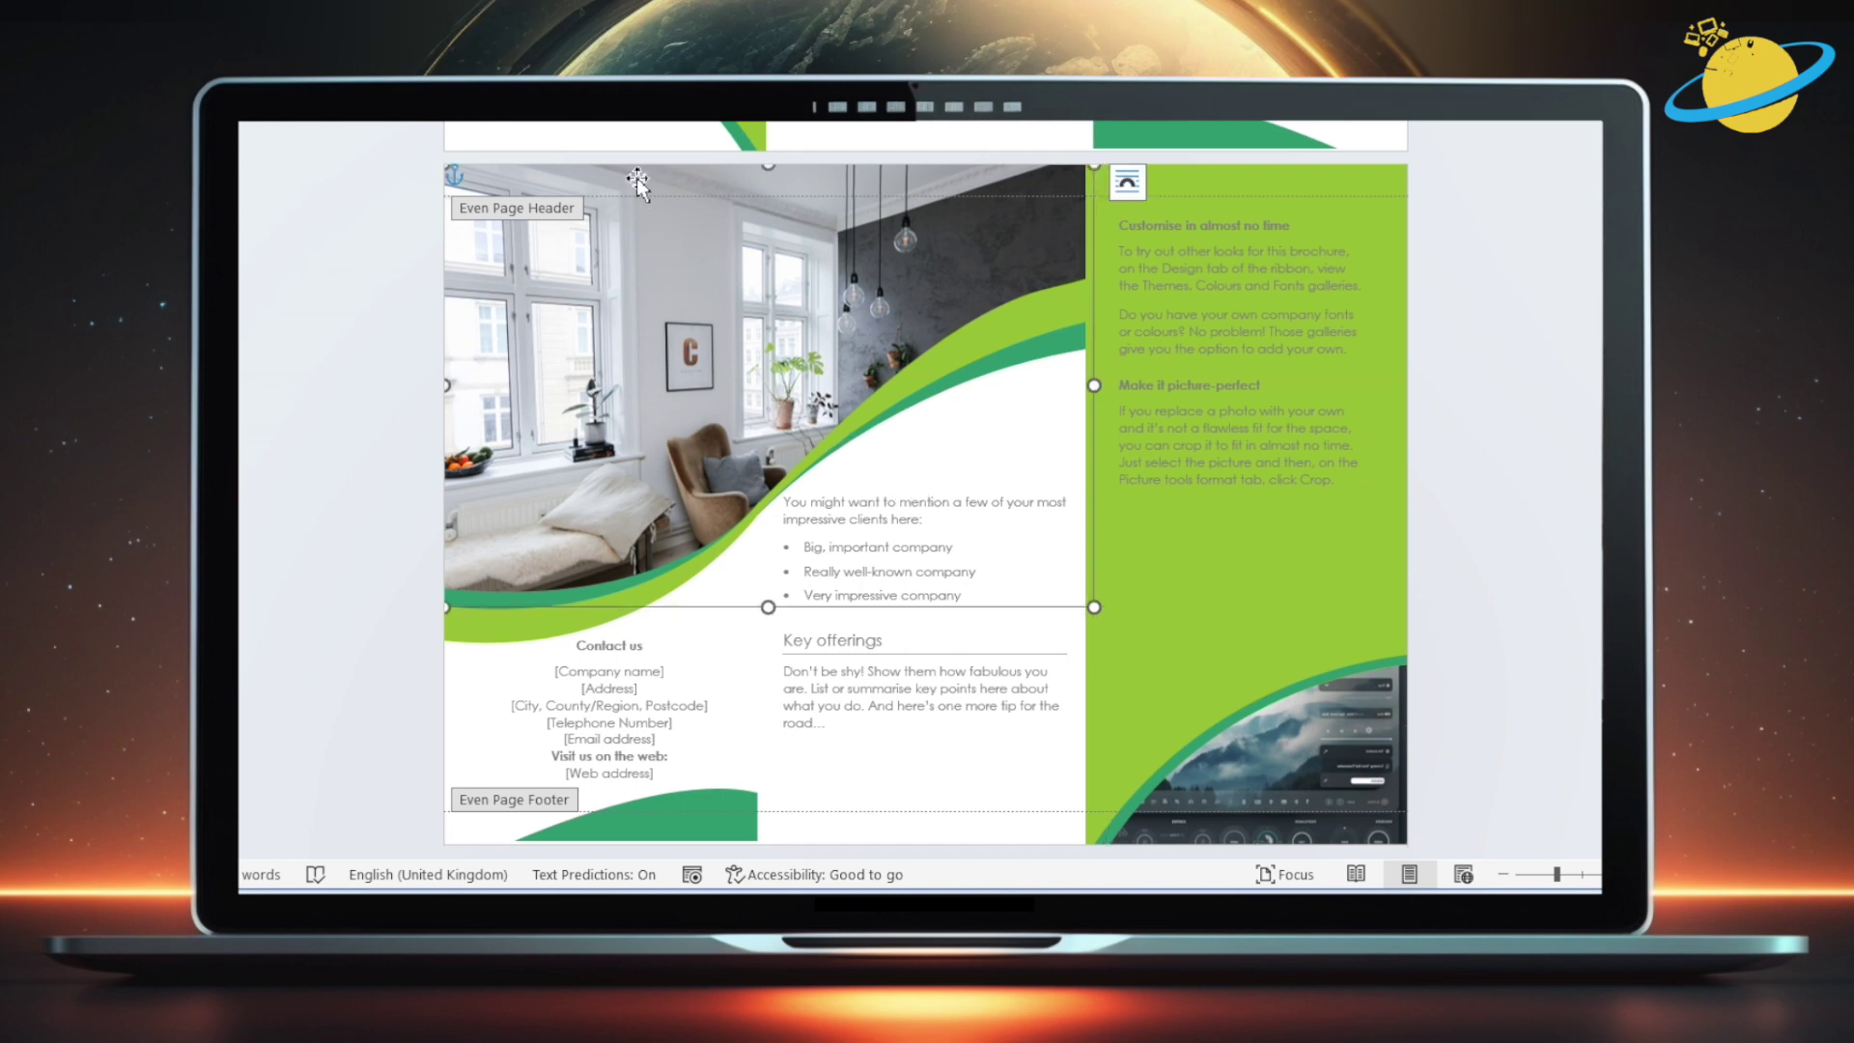
right_click(651, 188)
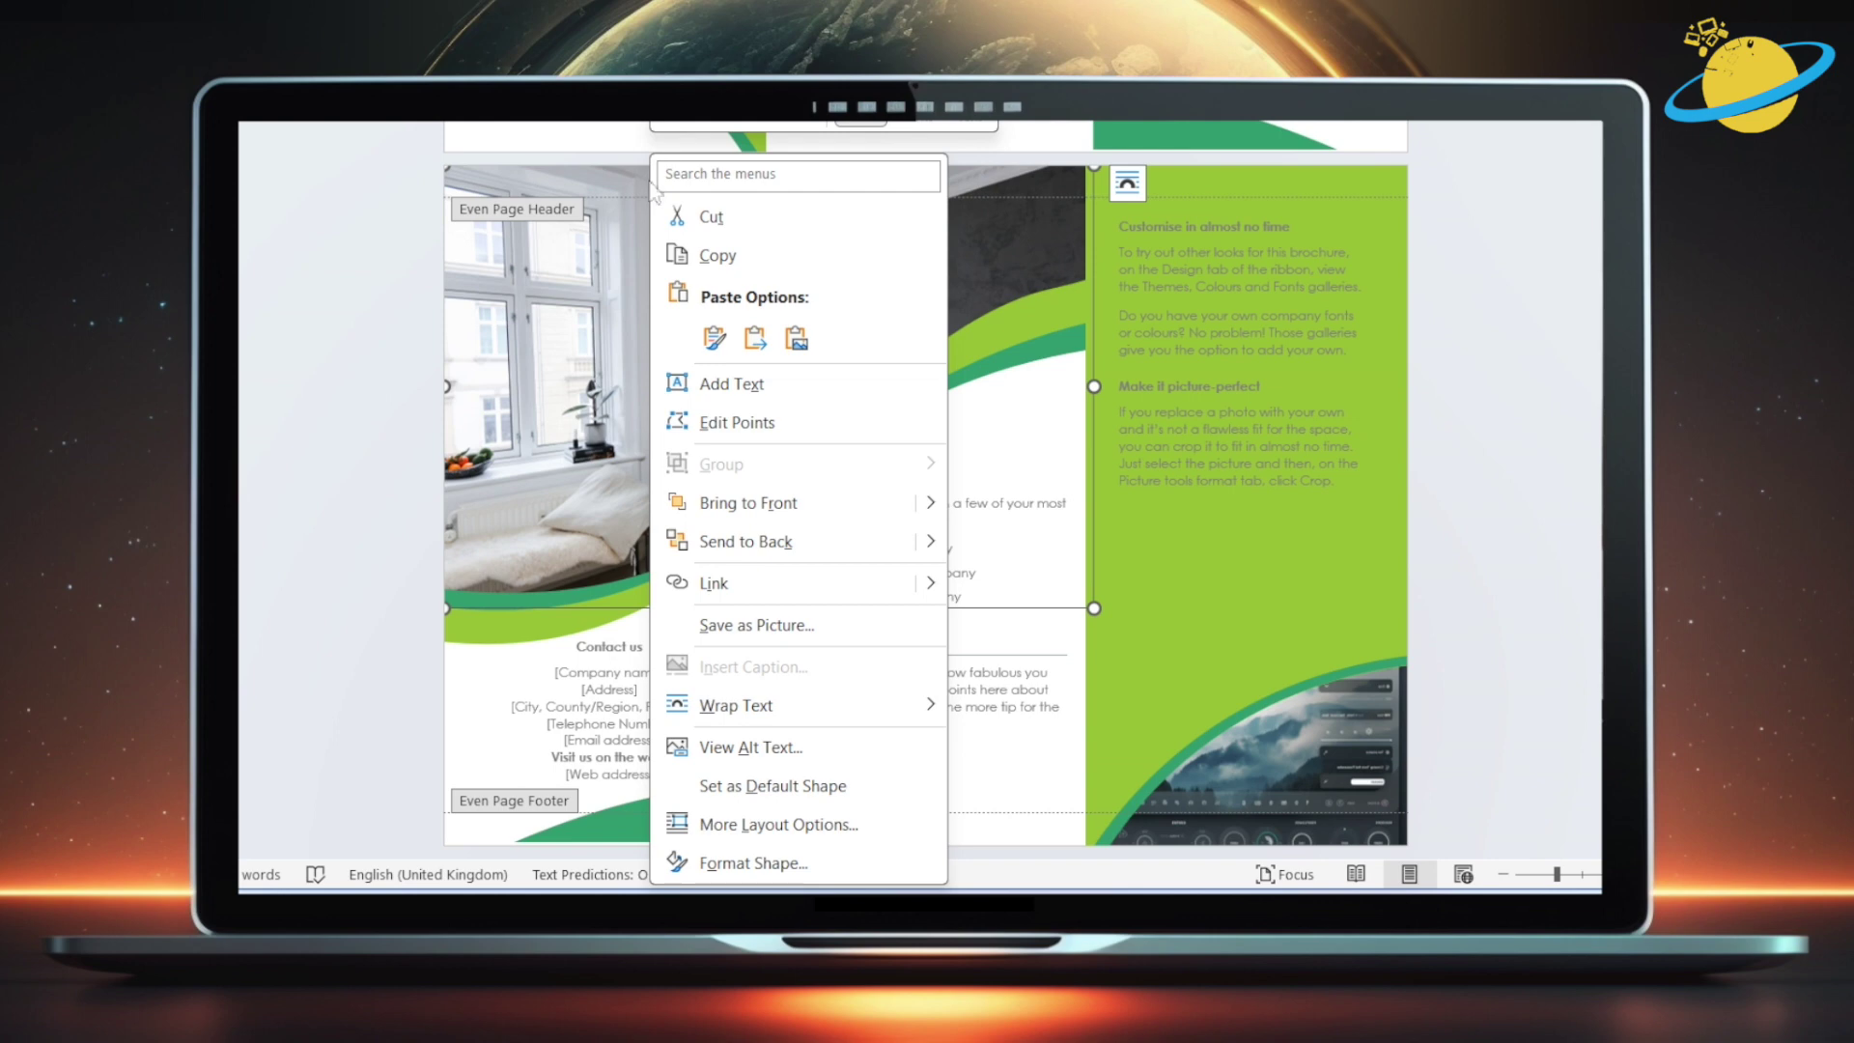
key(Escape)
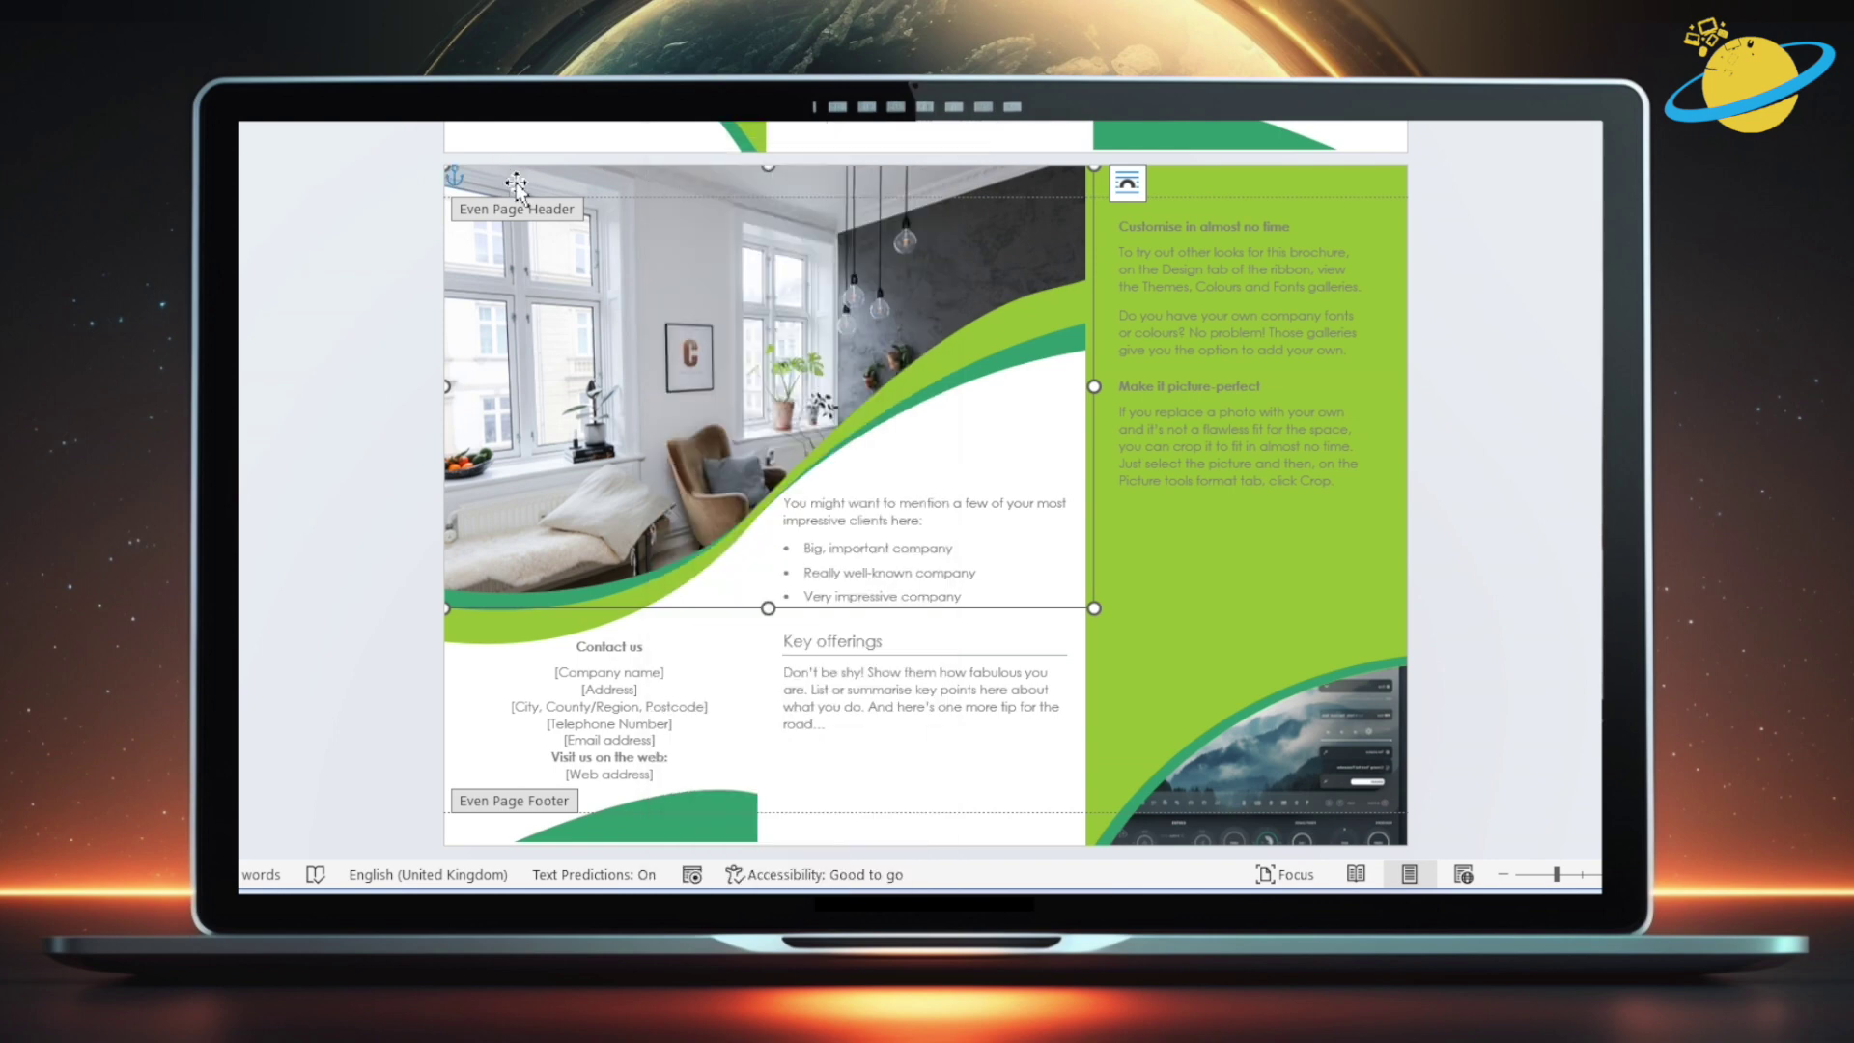
key(Delete)
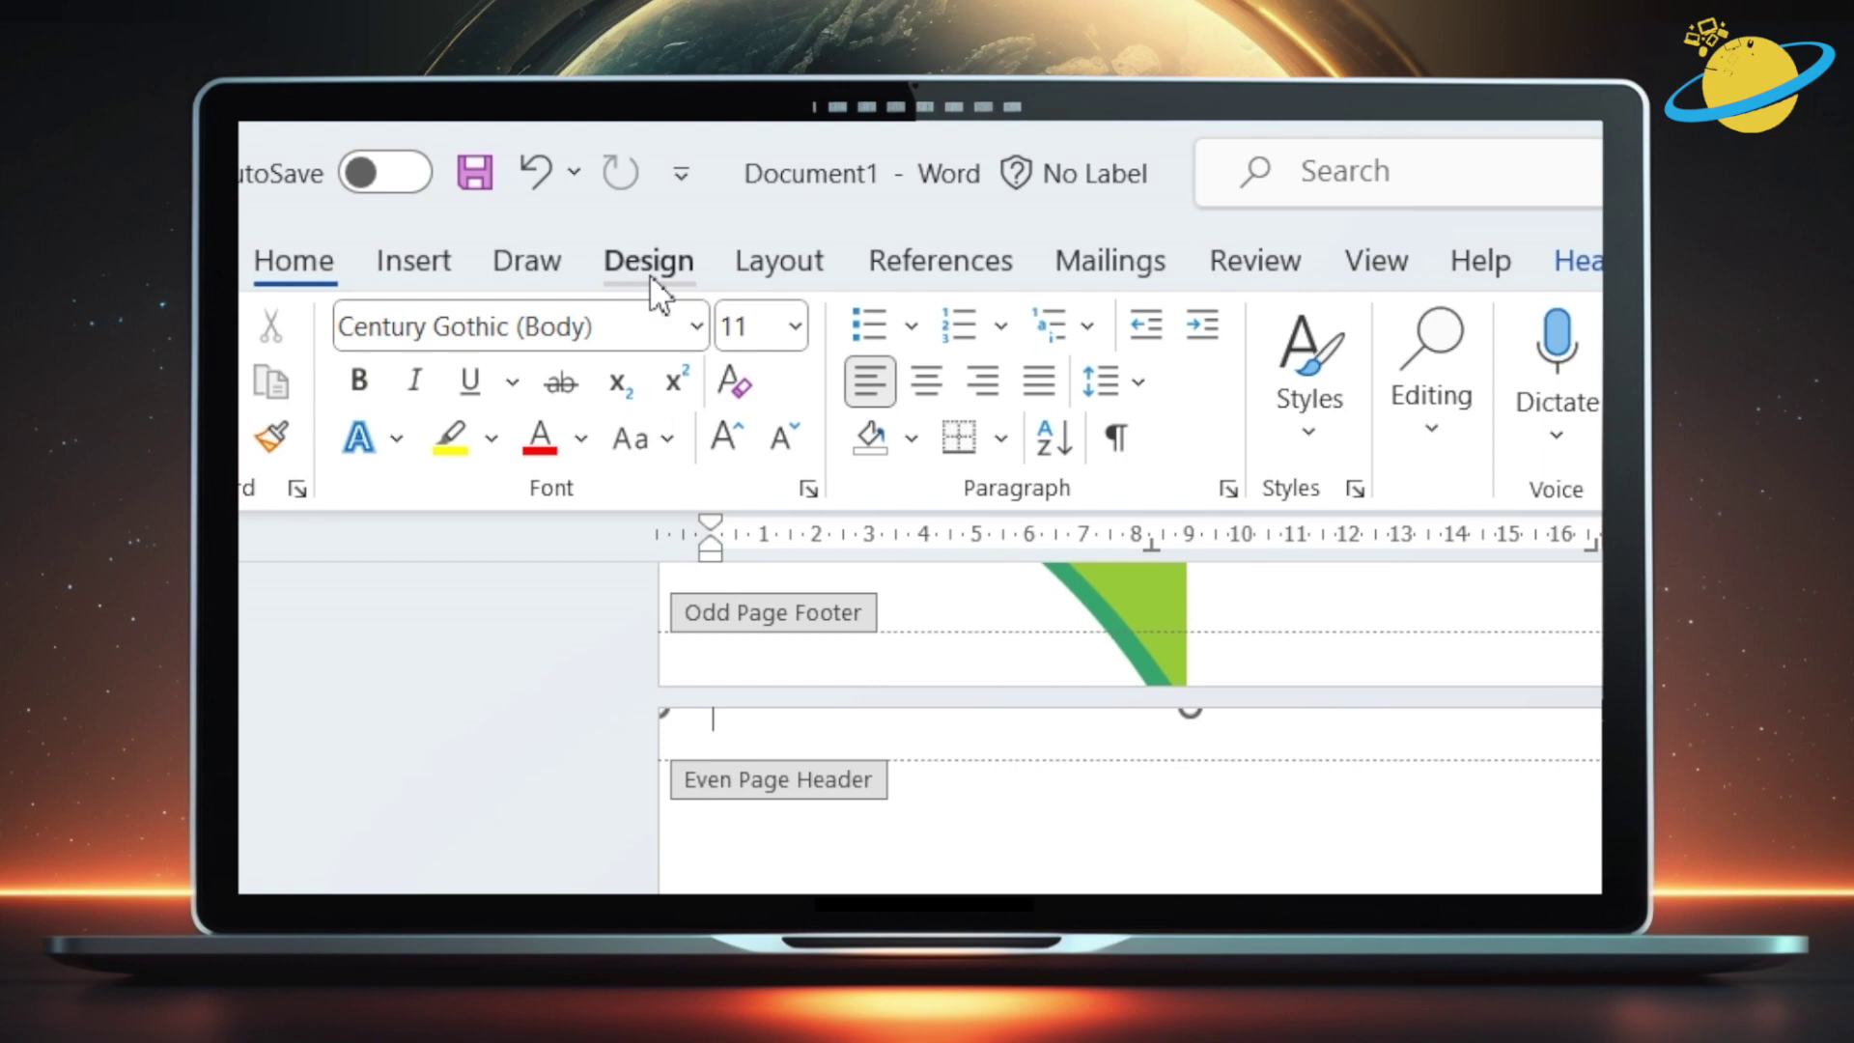
click(651, 280)
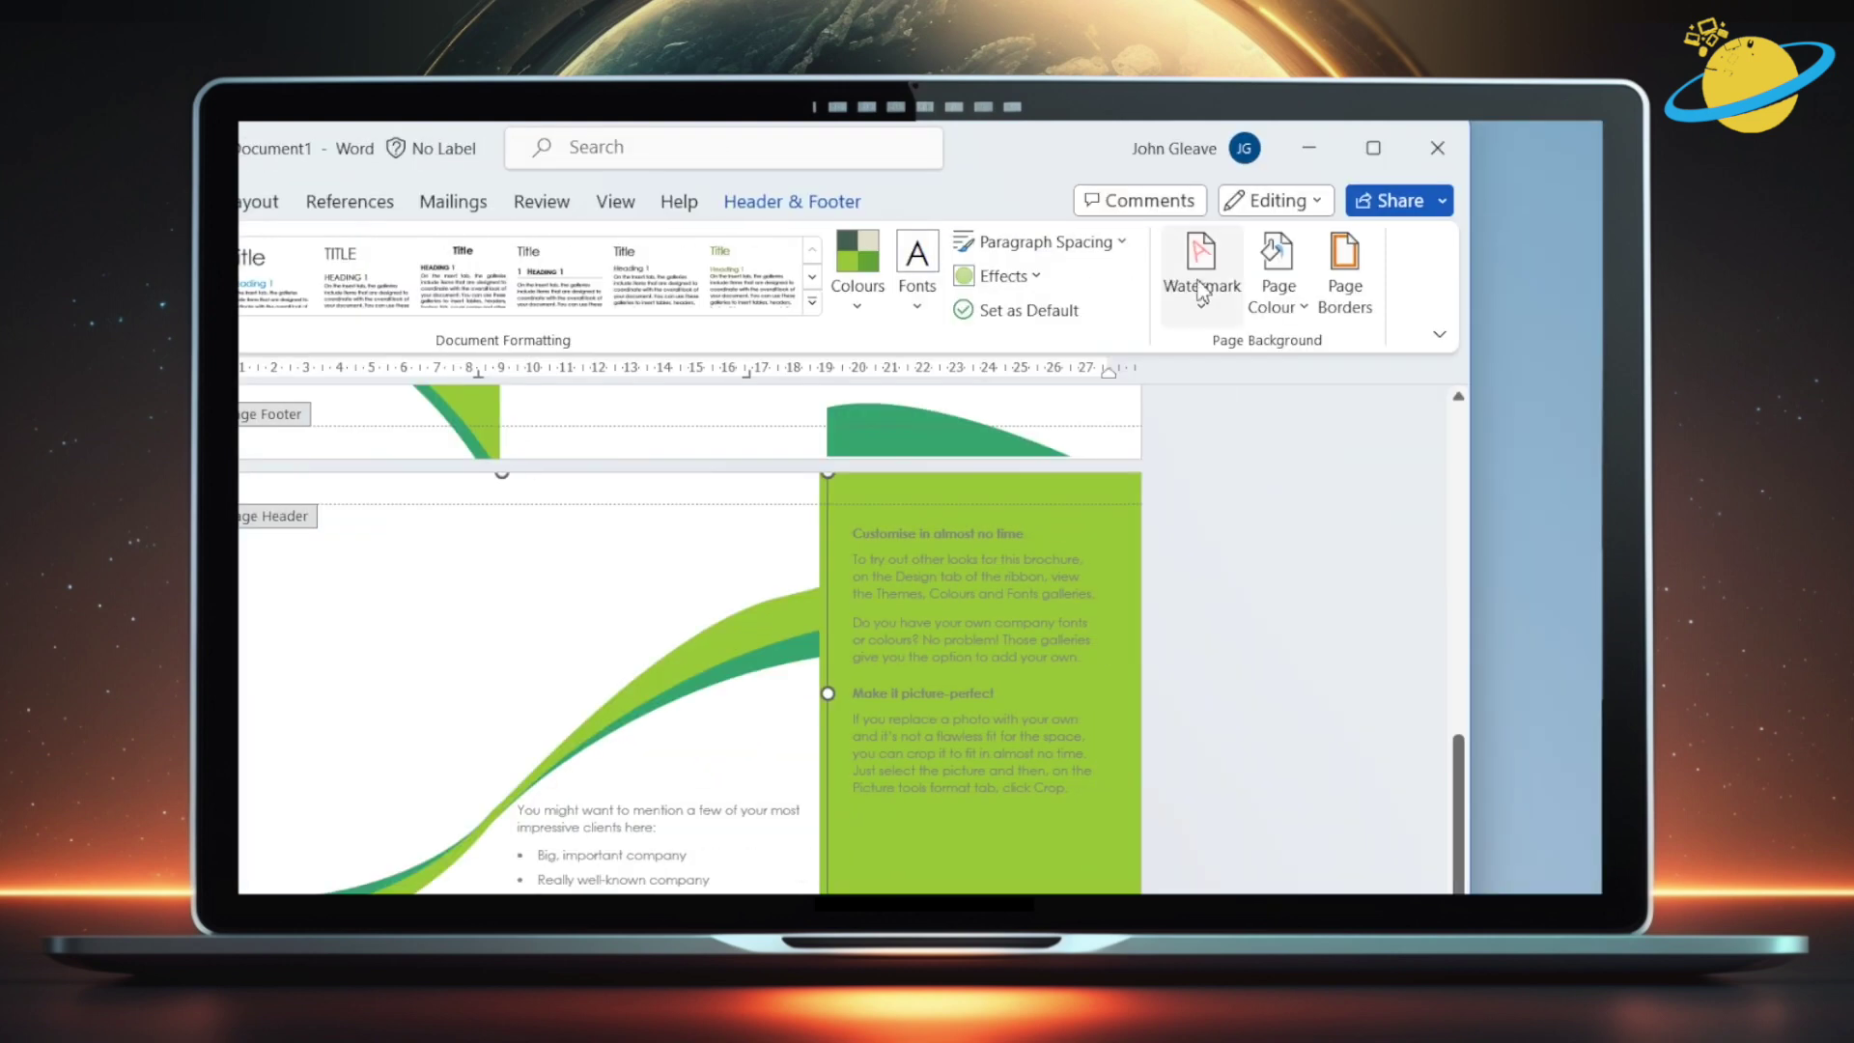
click(1461, 282)
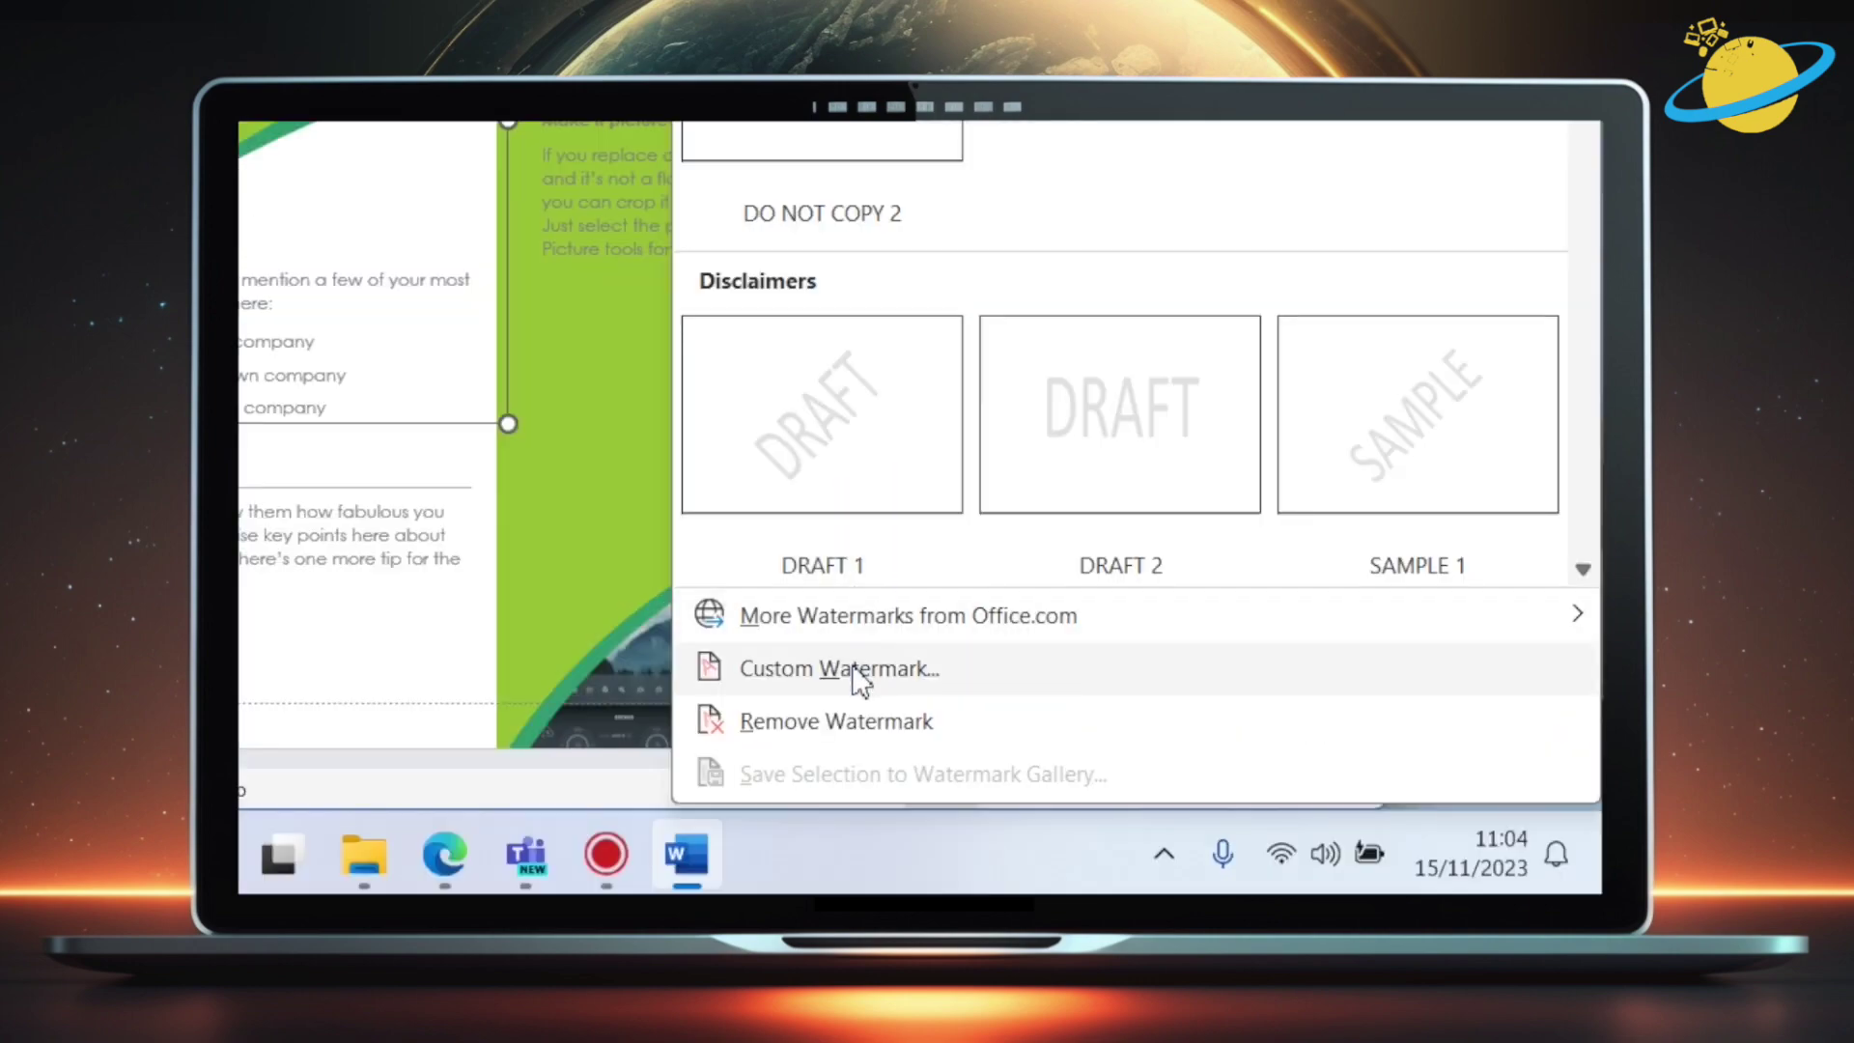
- Set office.png from the brochure folder as a custom picture watermark with Washout unchecked
click(859, 681)
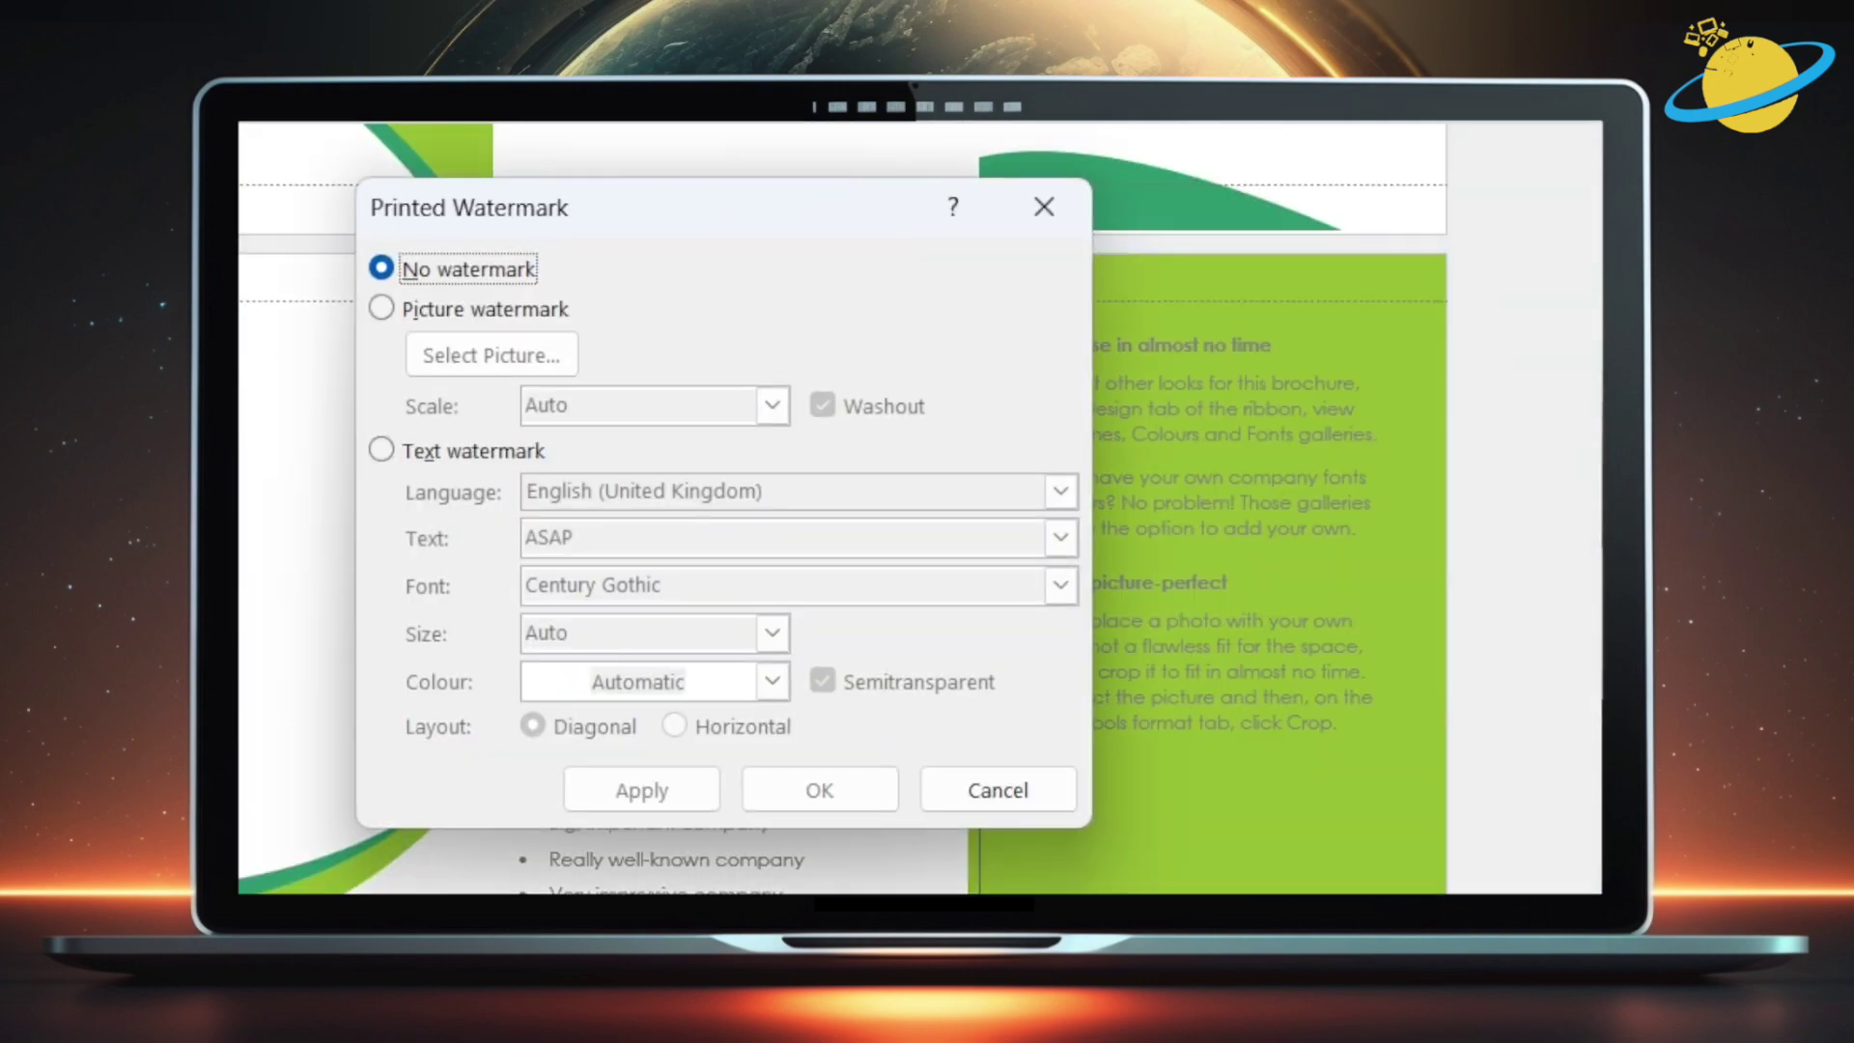
click(383, 306)
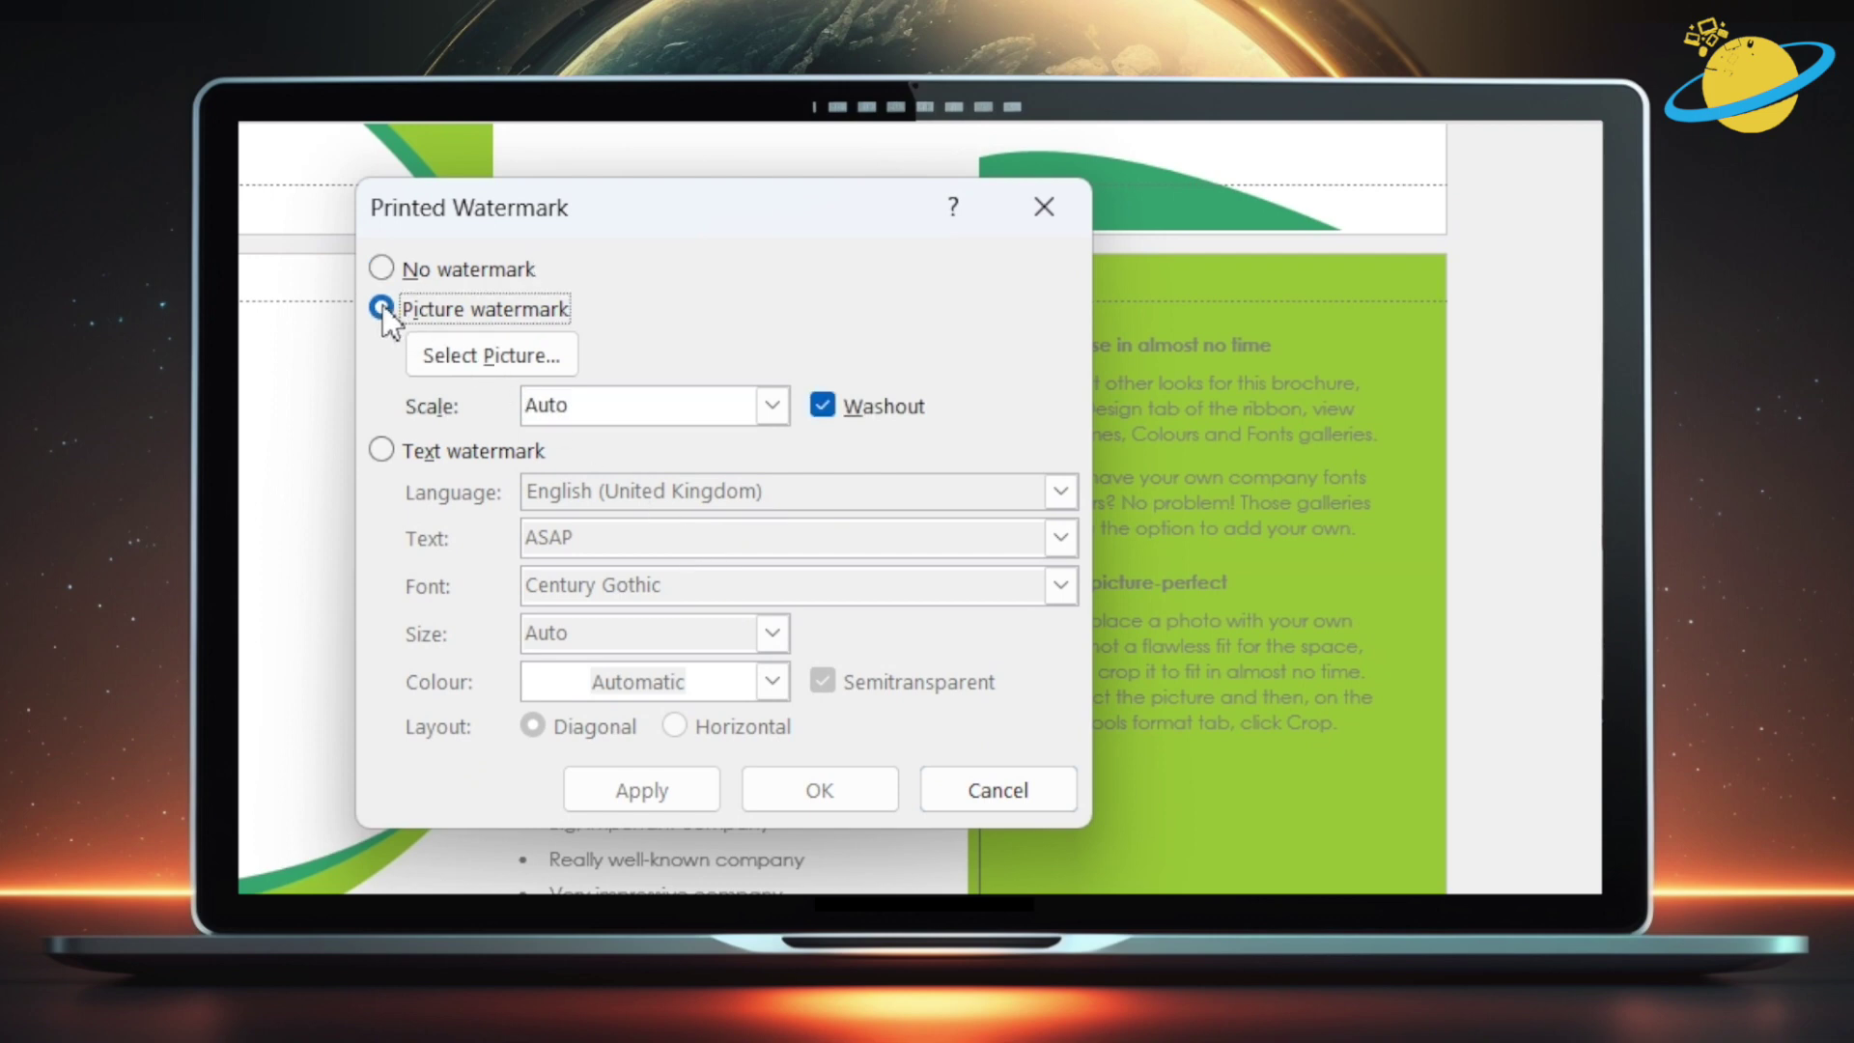
click(478, 353)
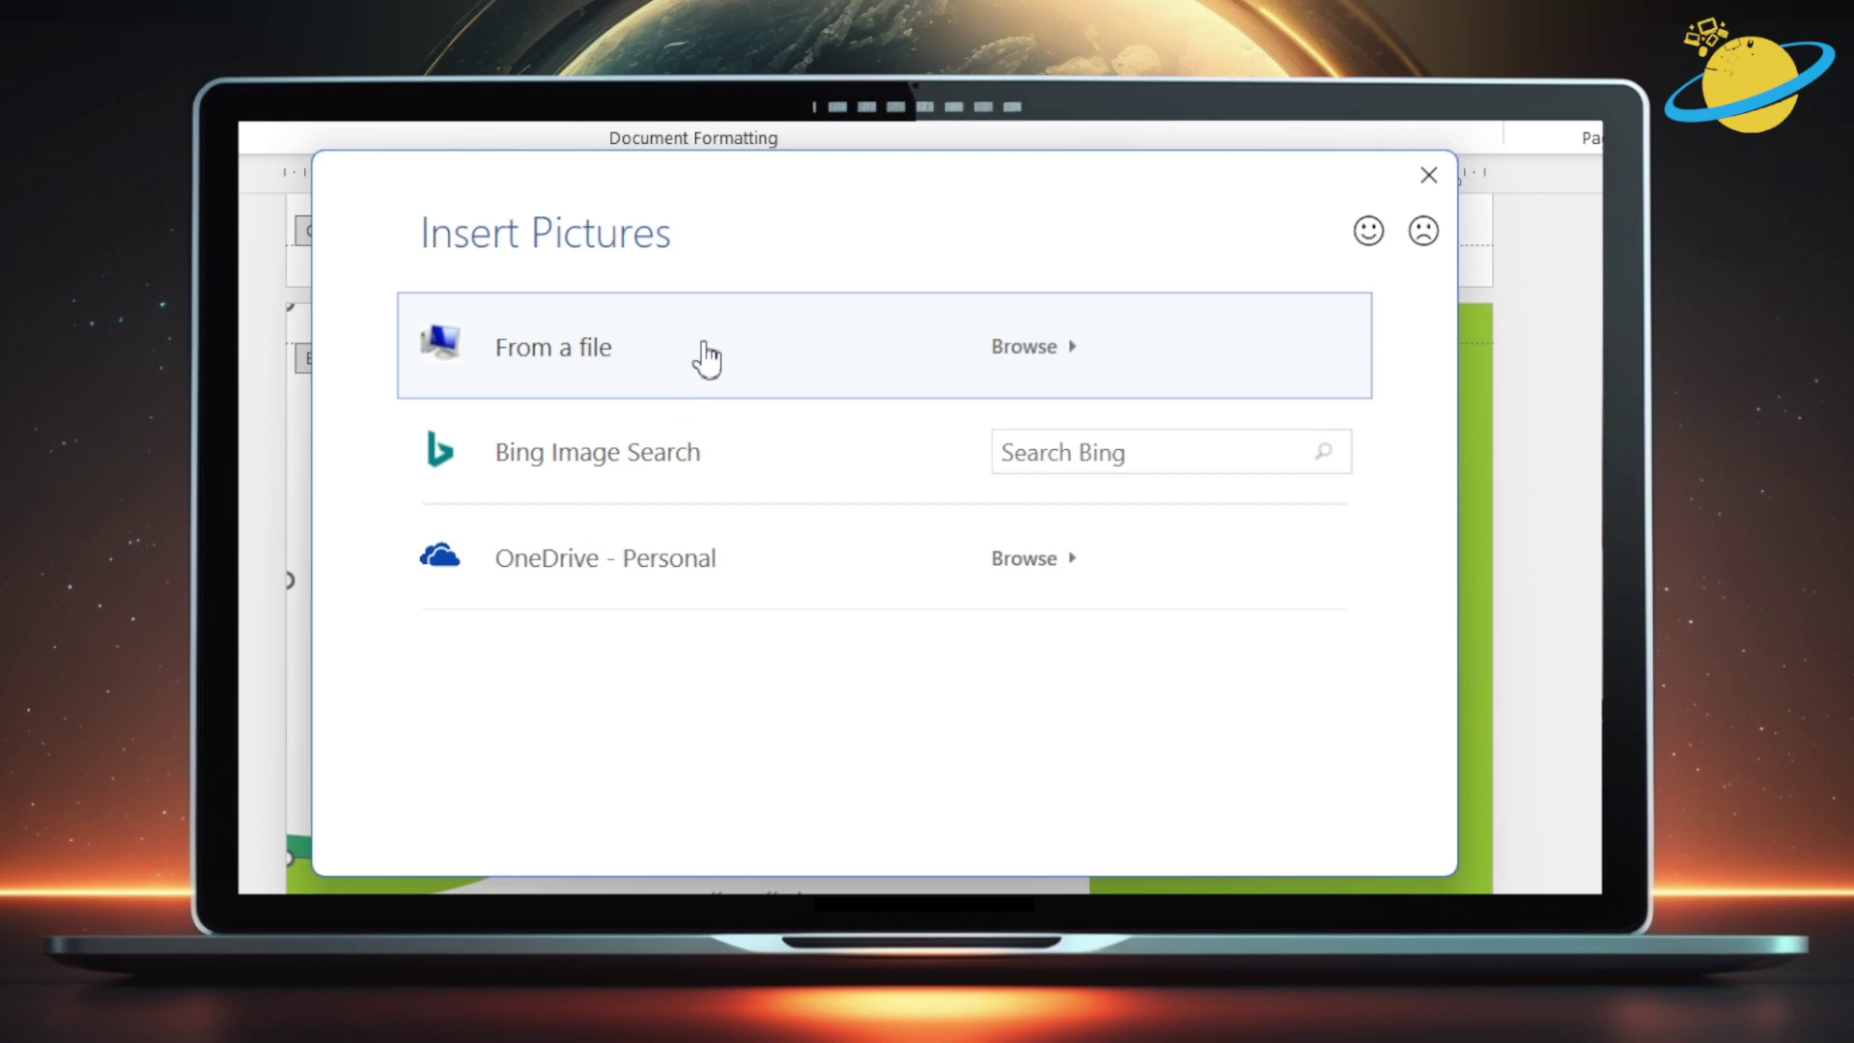
click(708, 357)
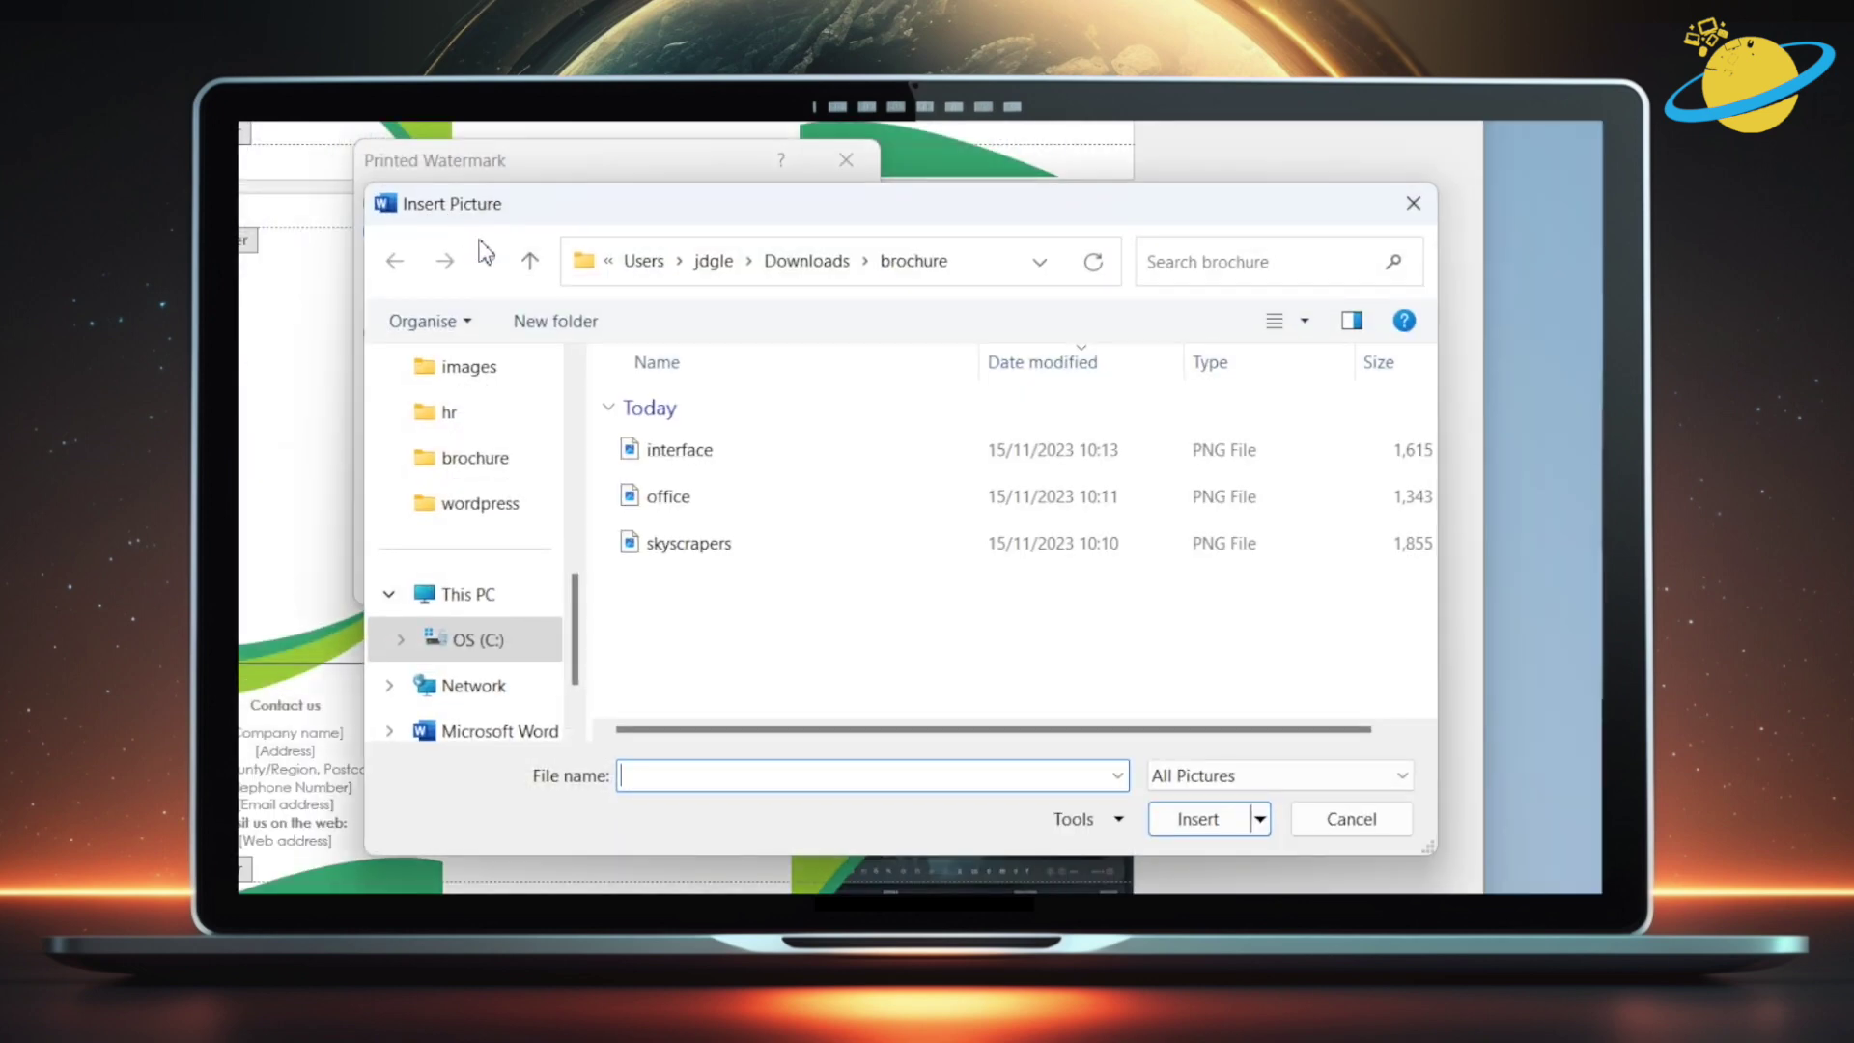
click(669, 499)
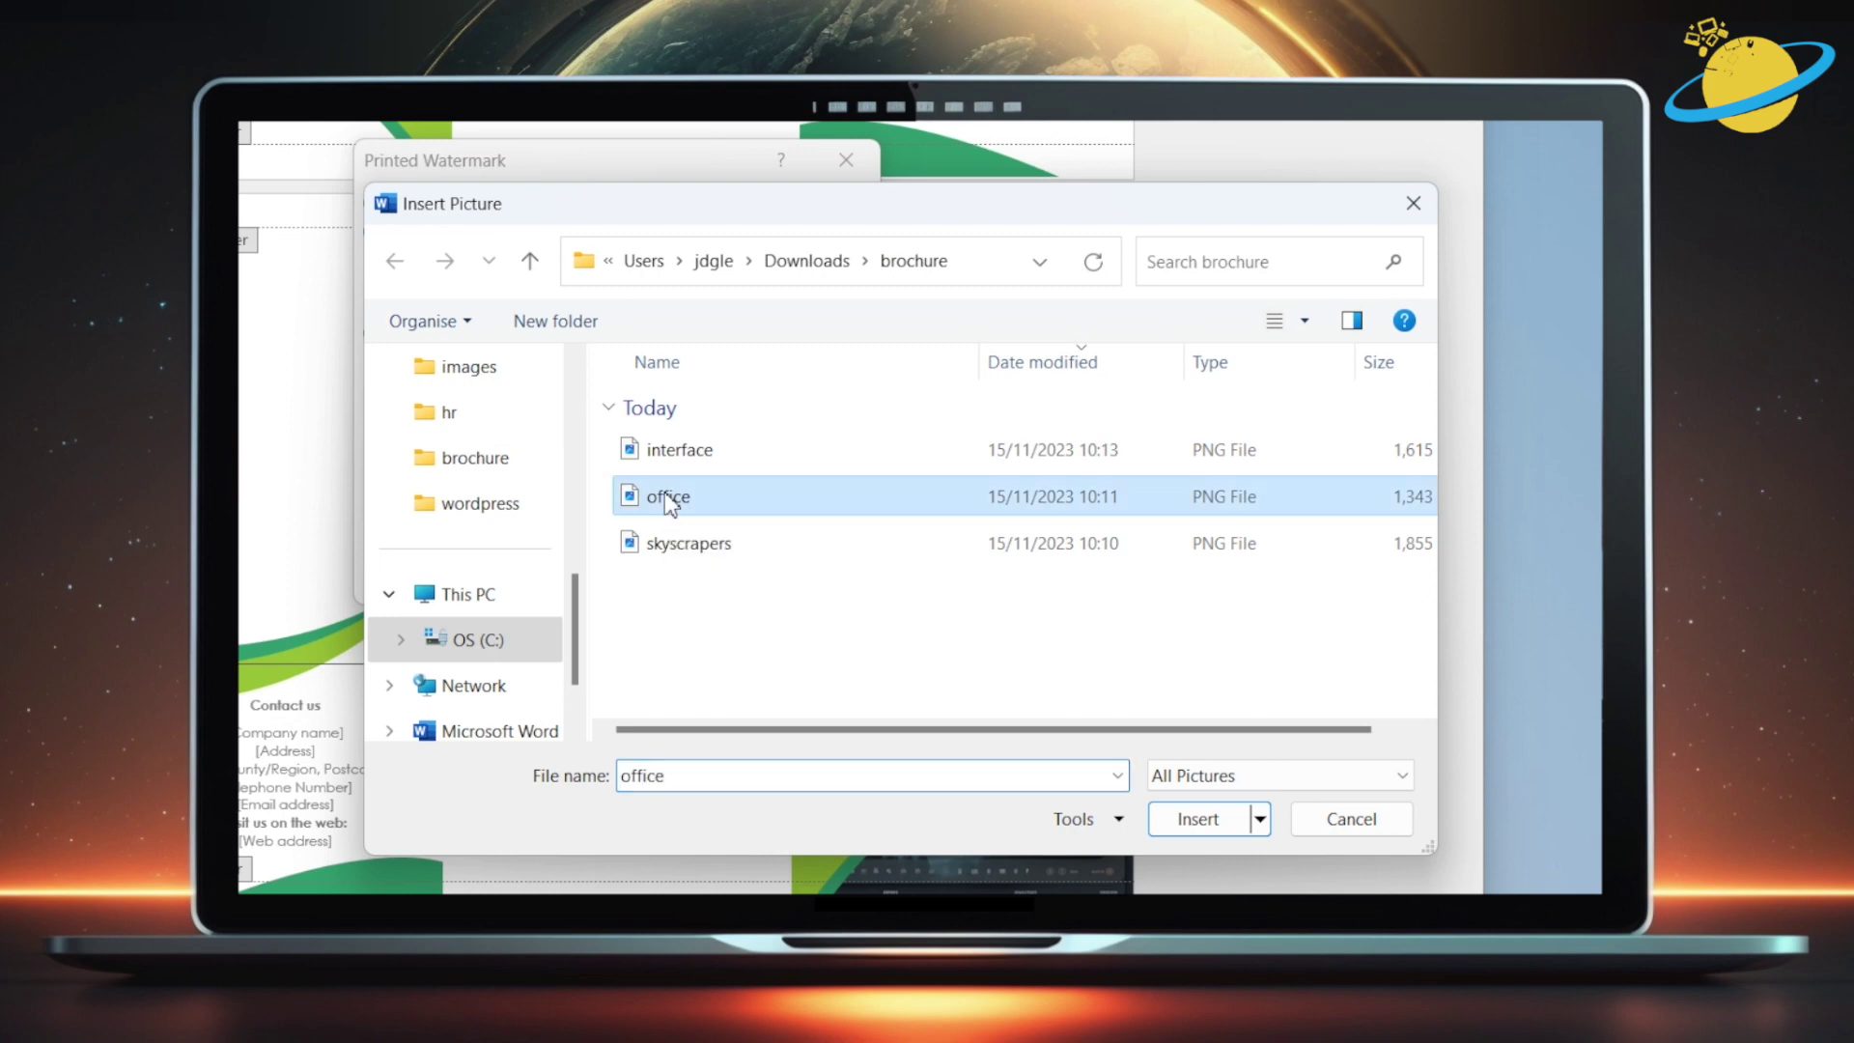
click(1198, 819)
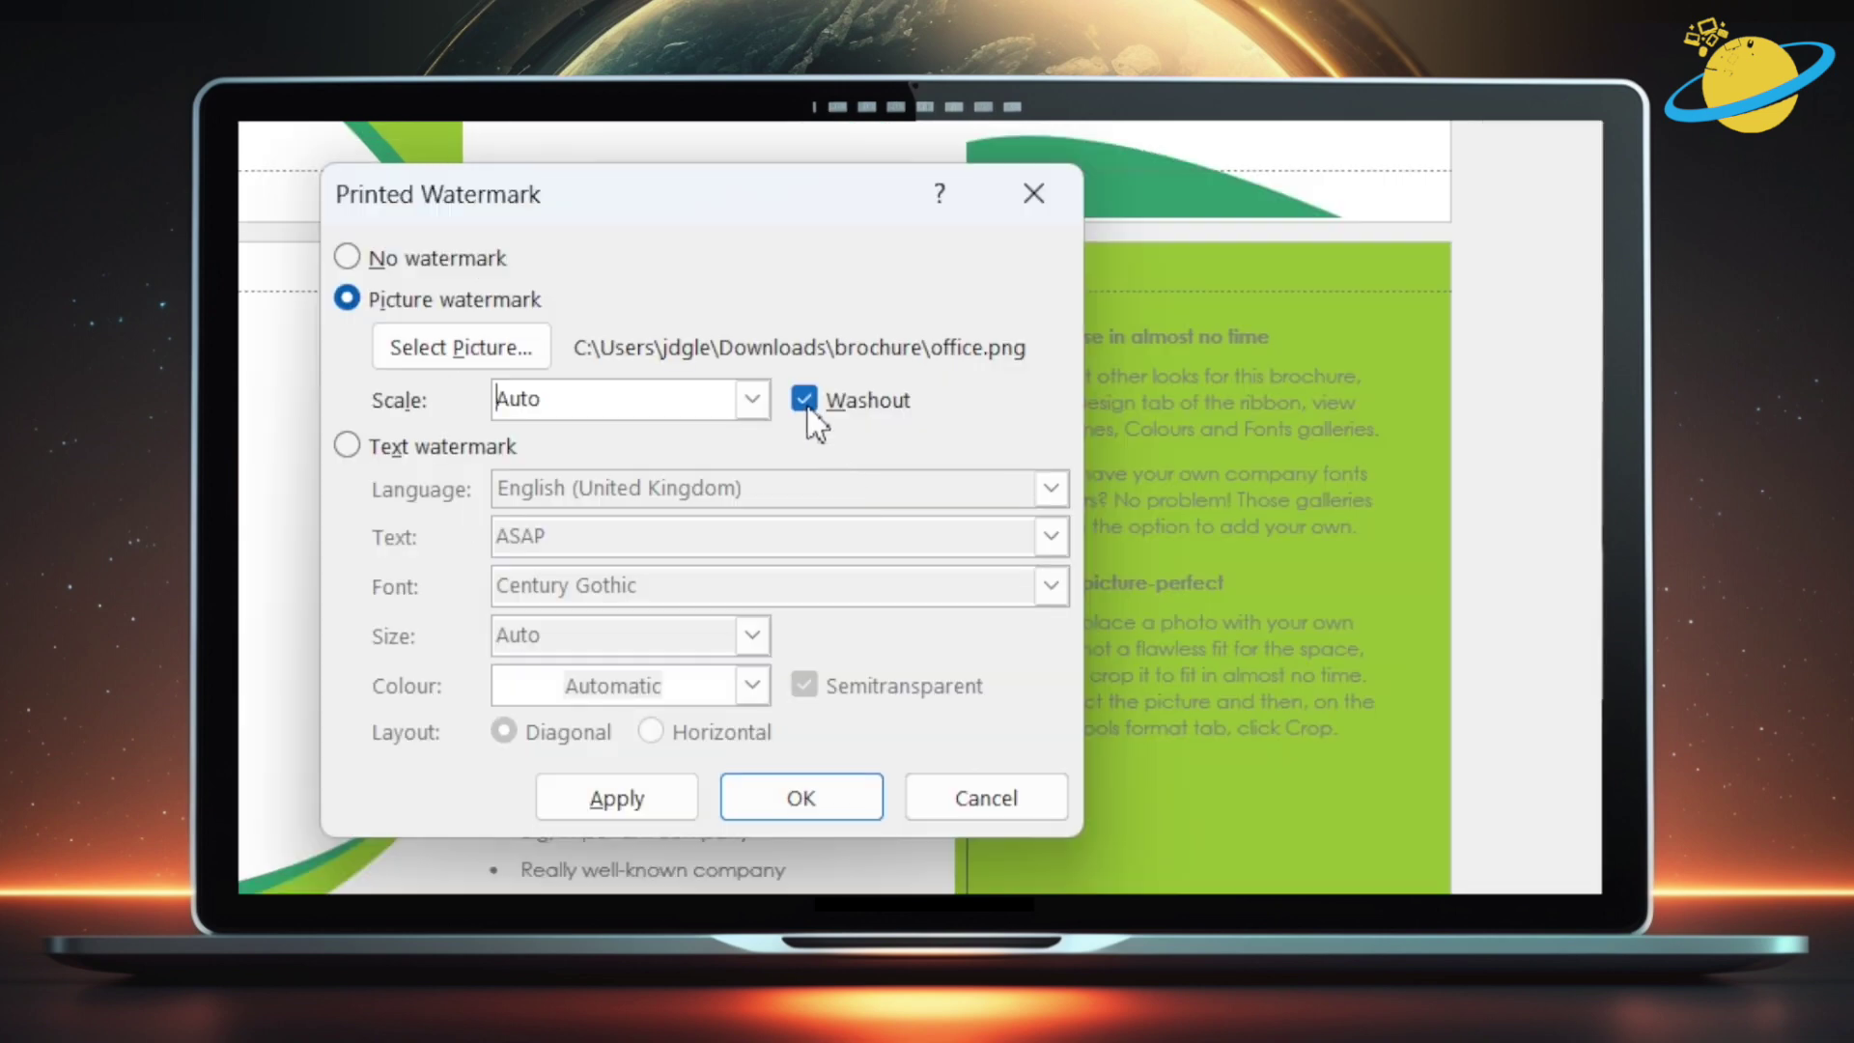
click(687, 302)
- Apply the office watermark and drag it so both people show across the left and middle panels
click(797, 800)
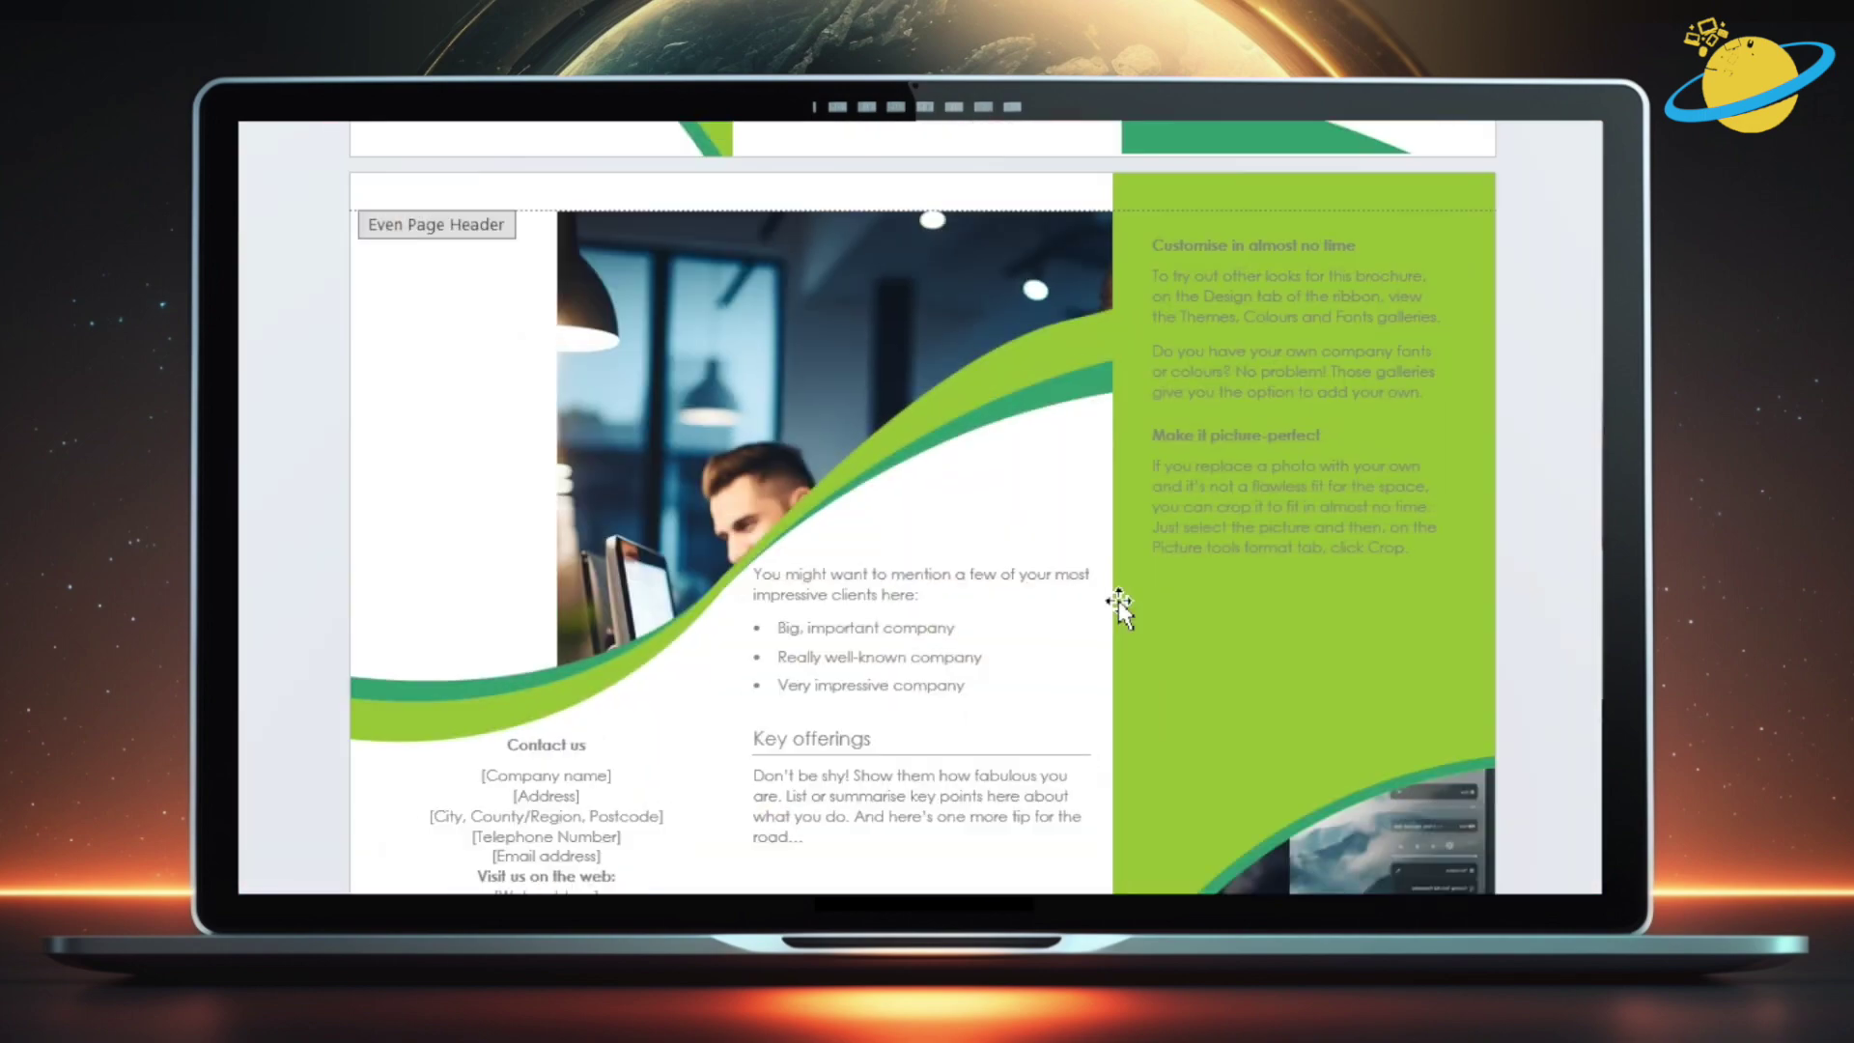
click(538, 214)
drag(431, 207, 791, 358)
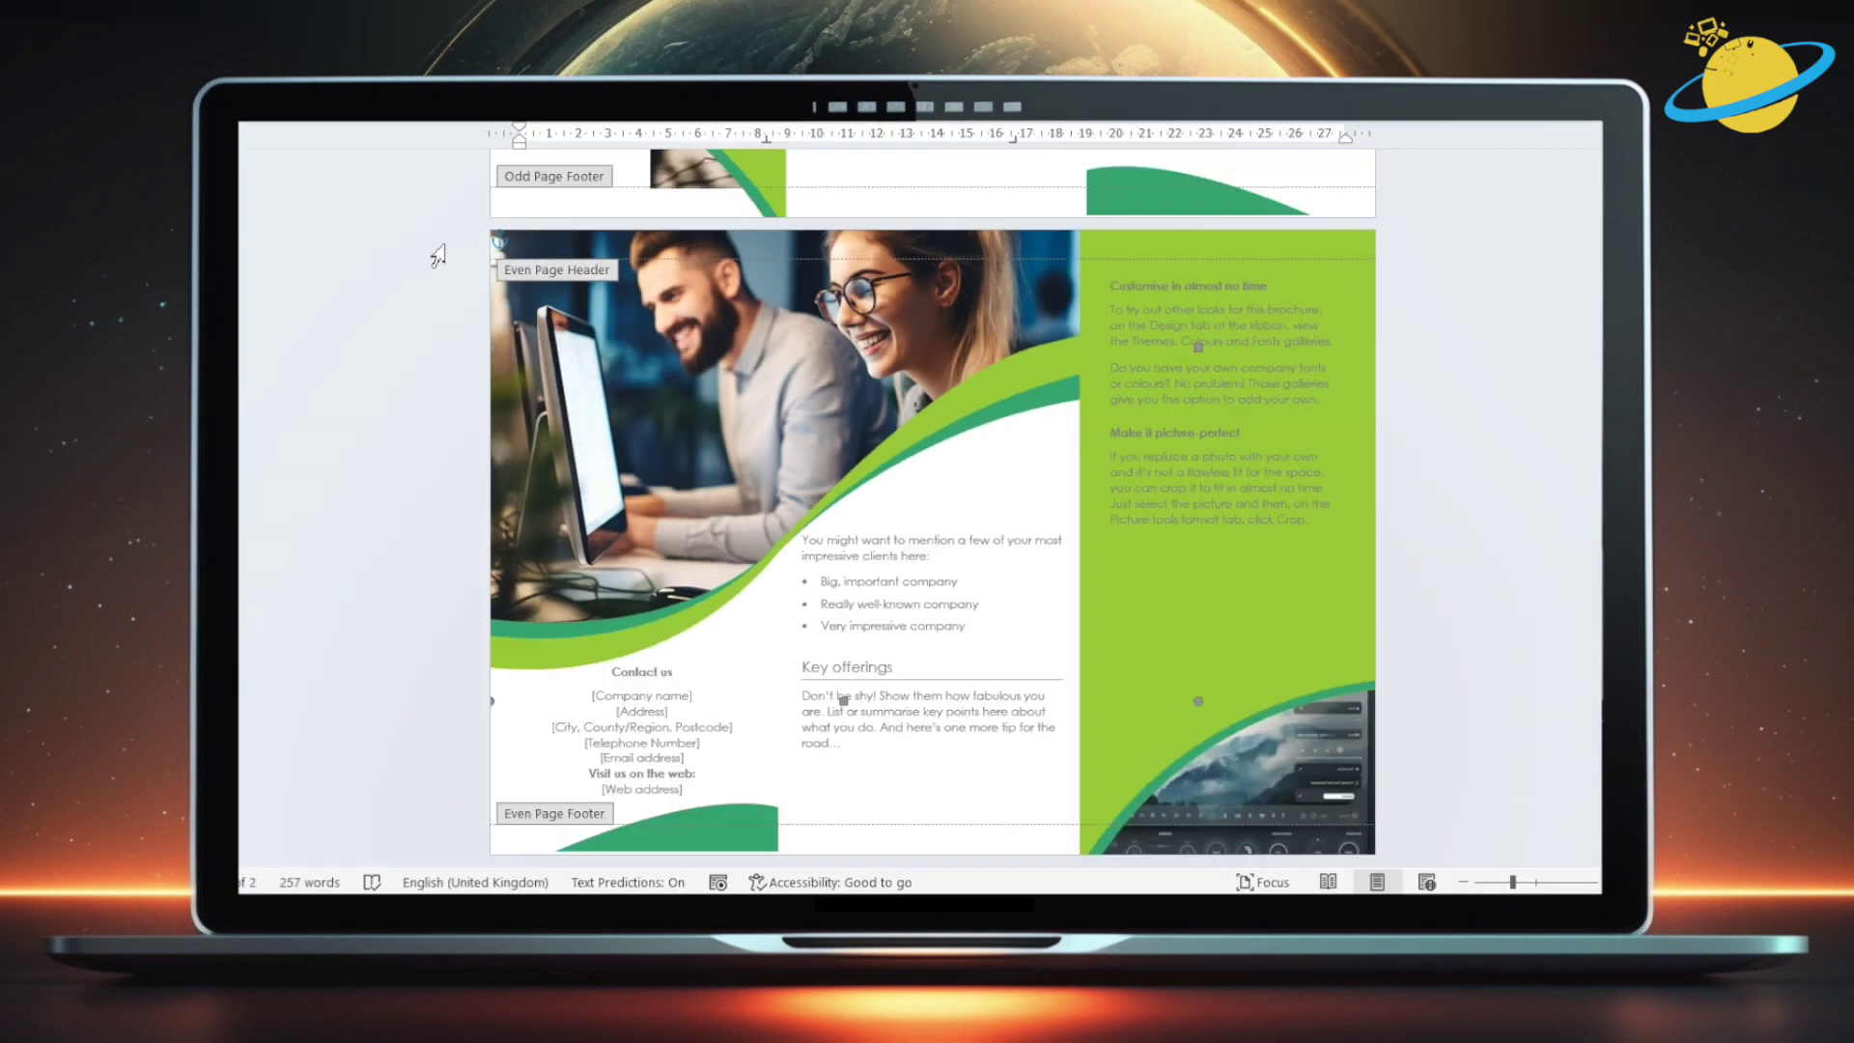
- Close Header and Footer editing and return to the front page's body text
right_click(314, 242)
scroll(314, 241, up, 5)
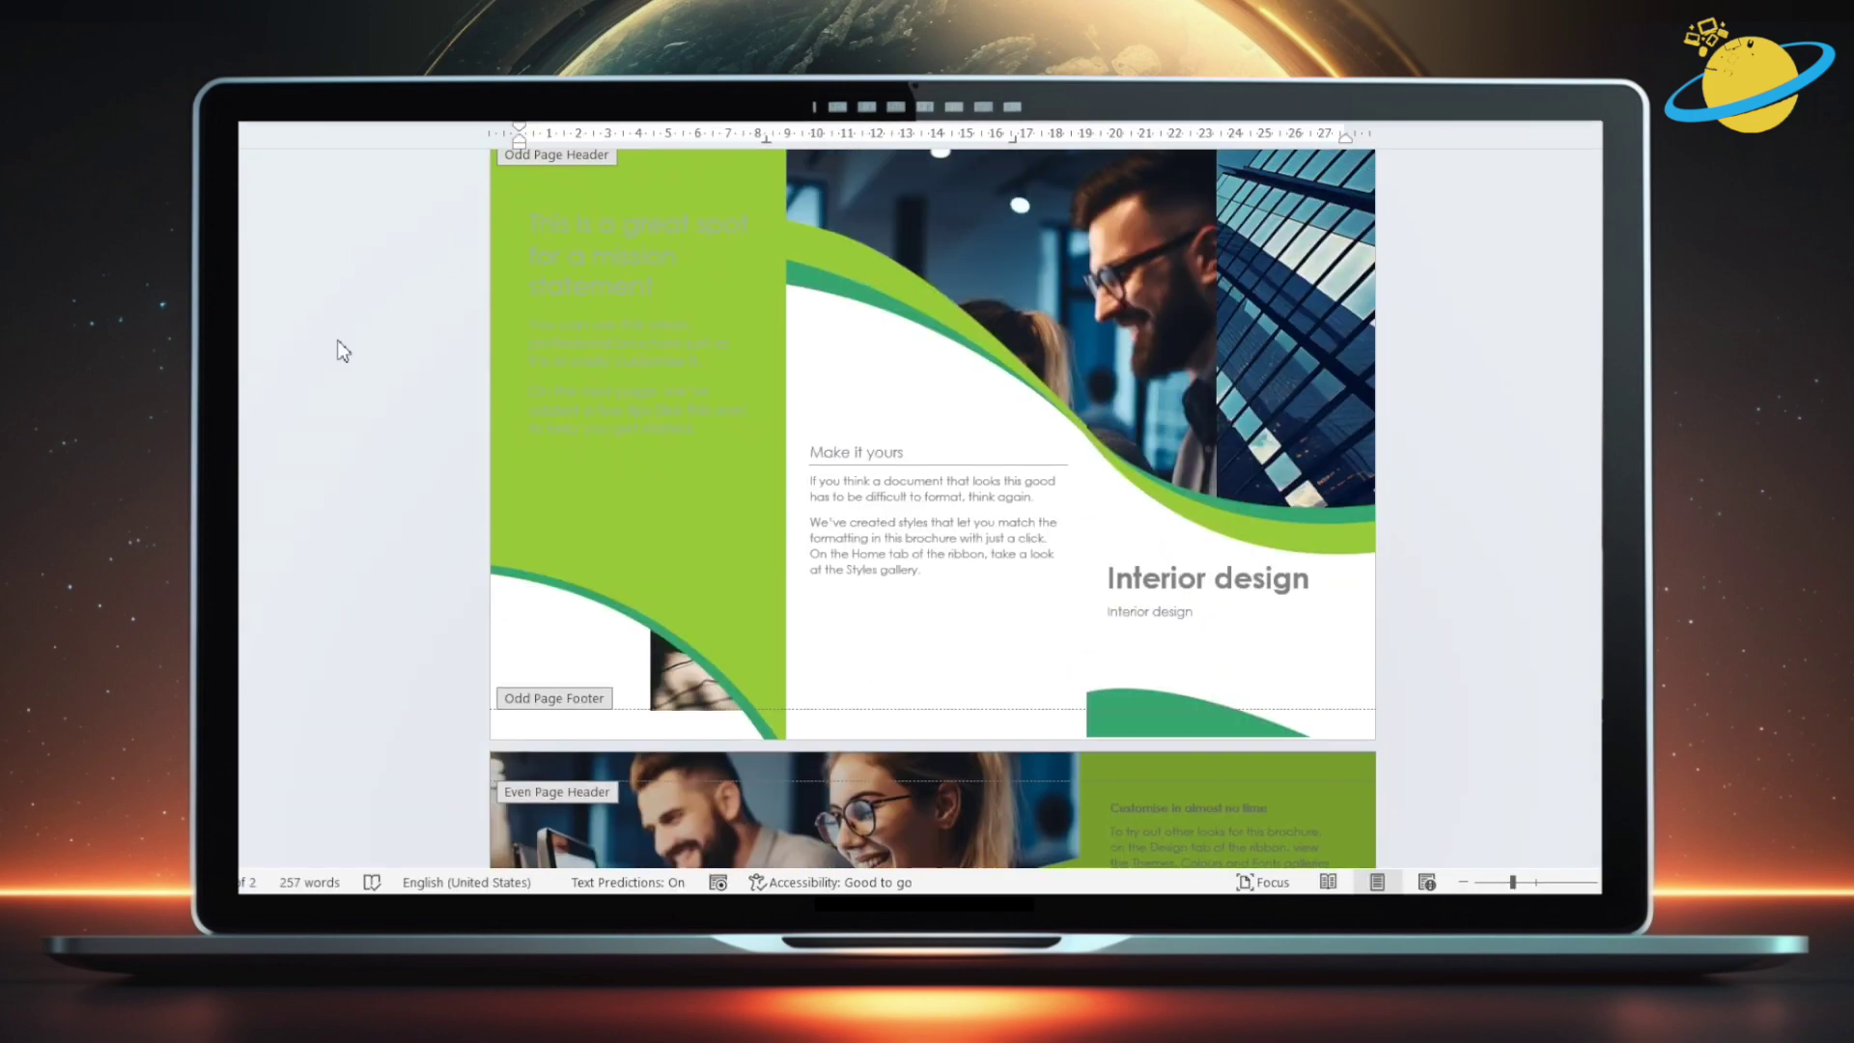
triple_click(317, 238)
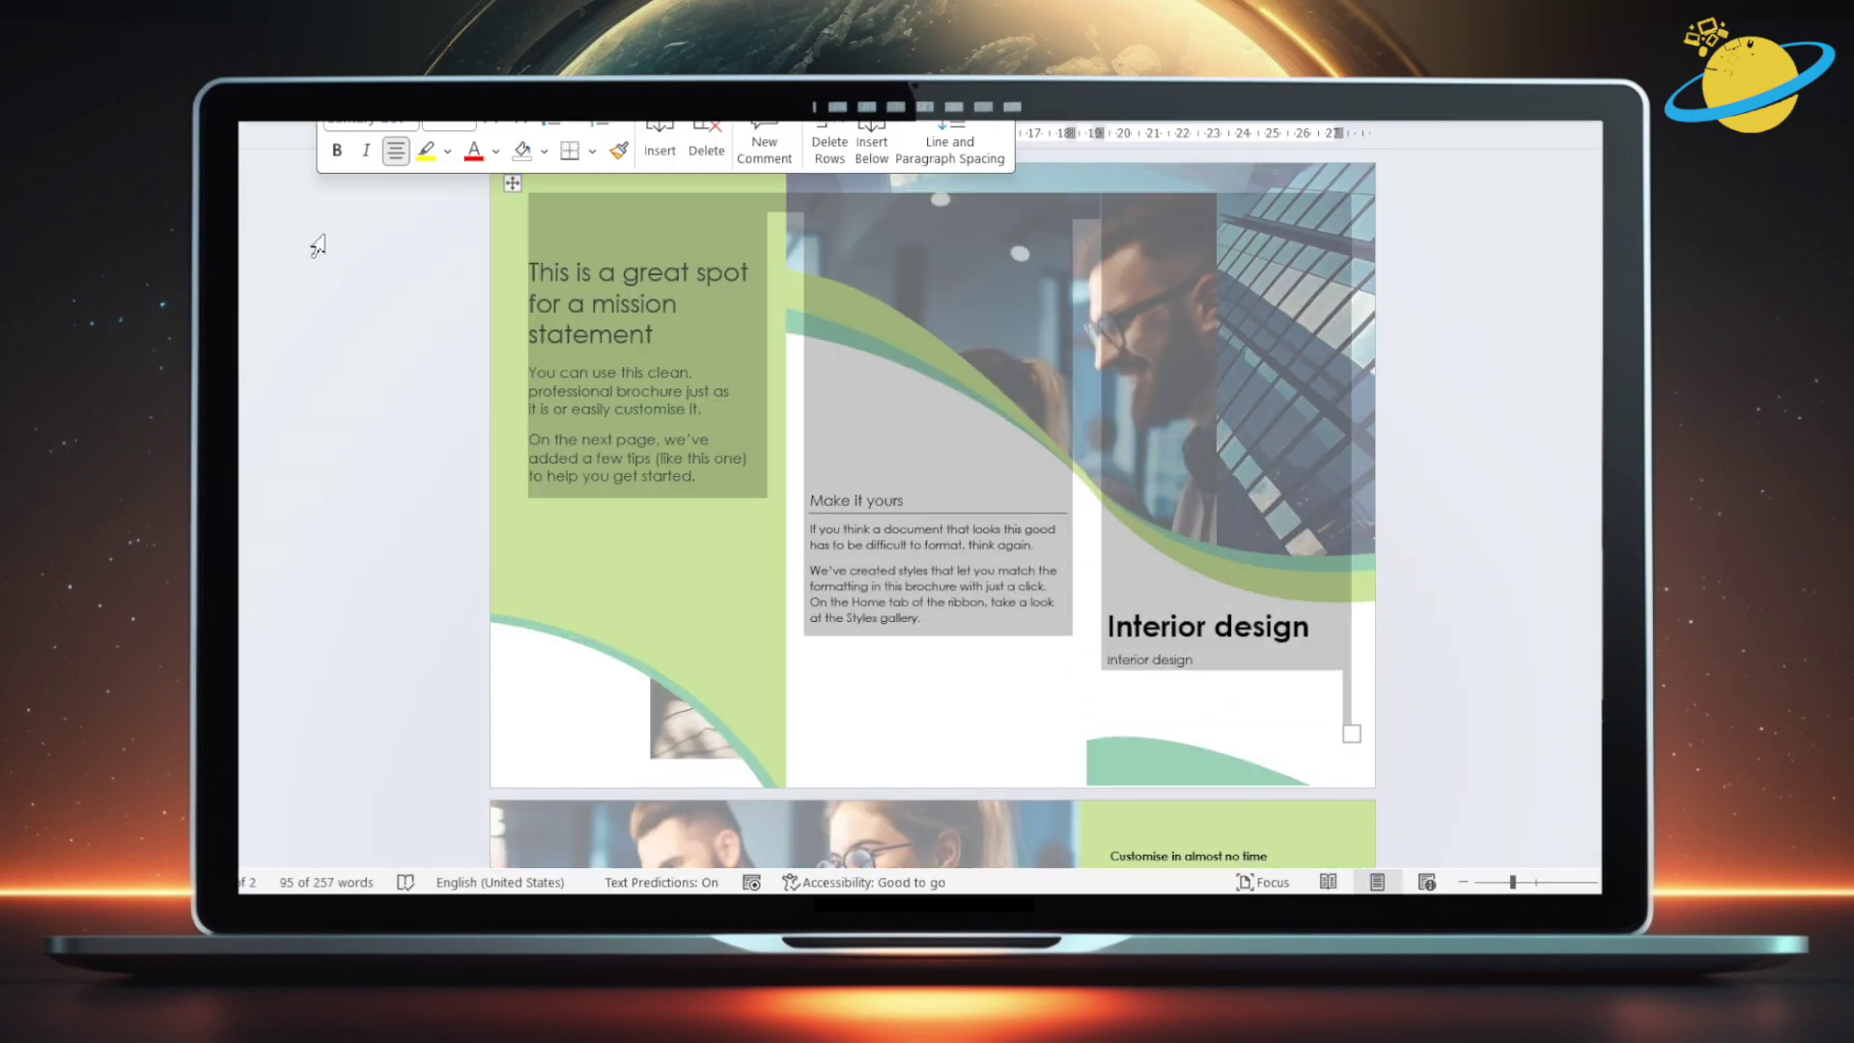
click(645, 162)
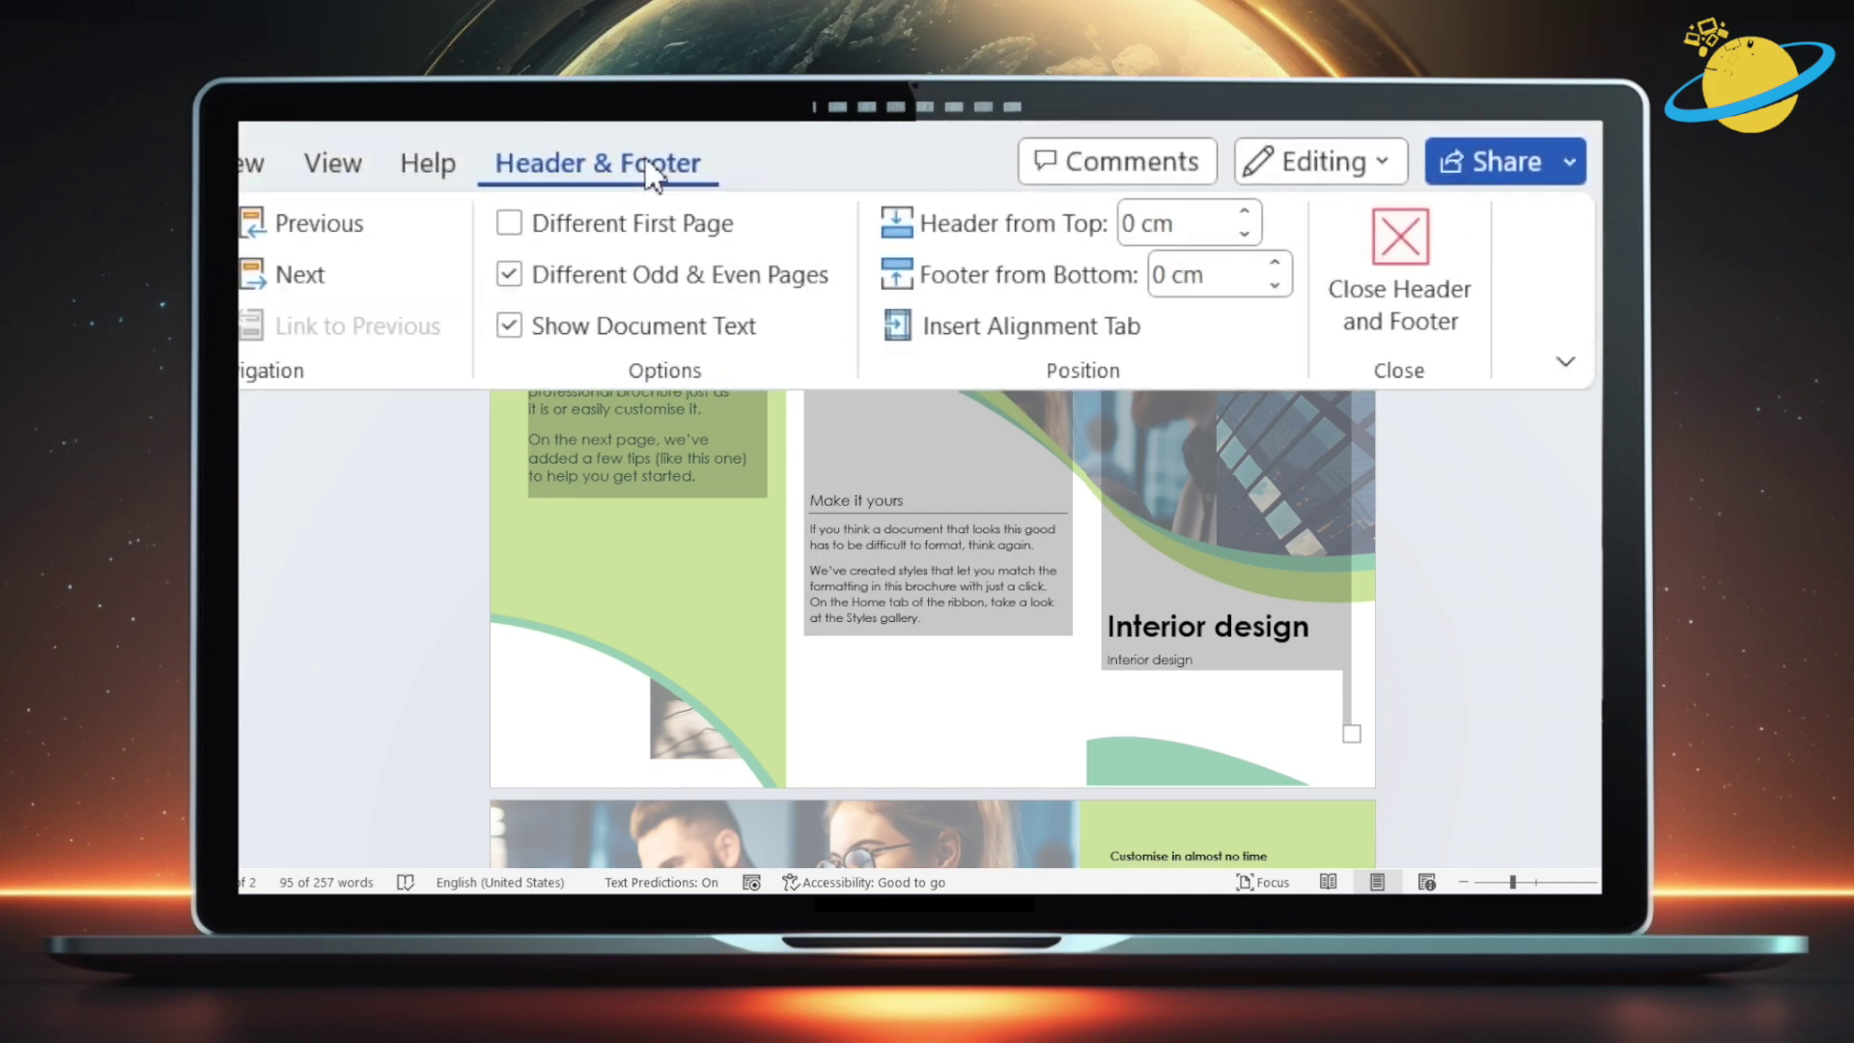
click(1402, 282)
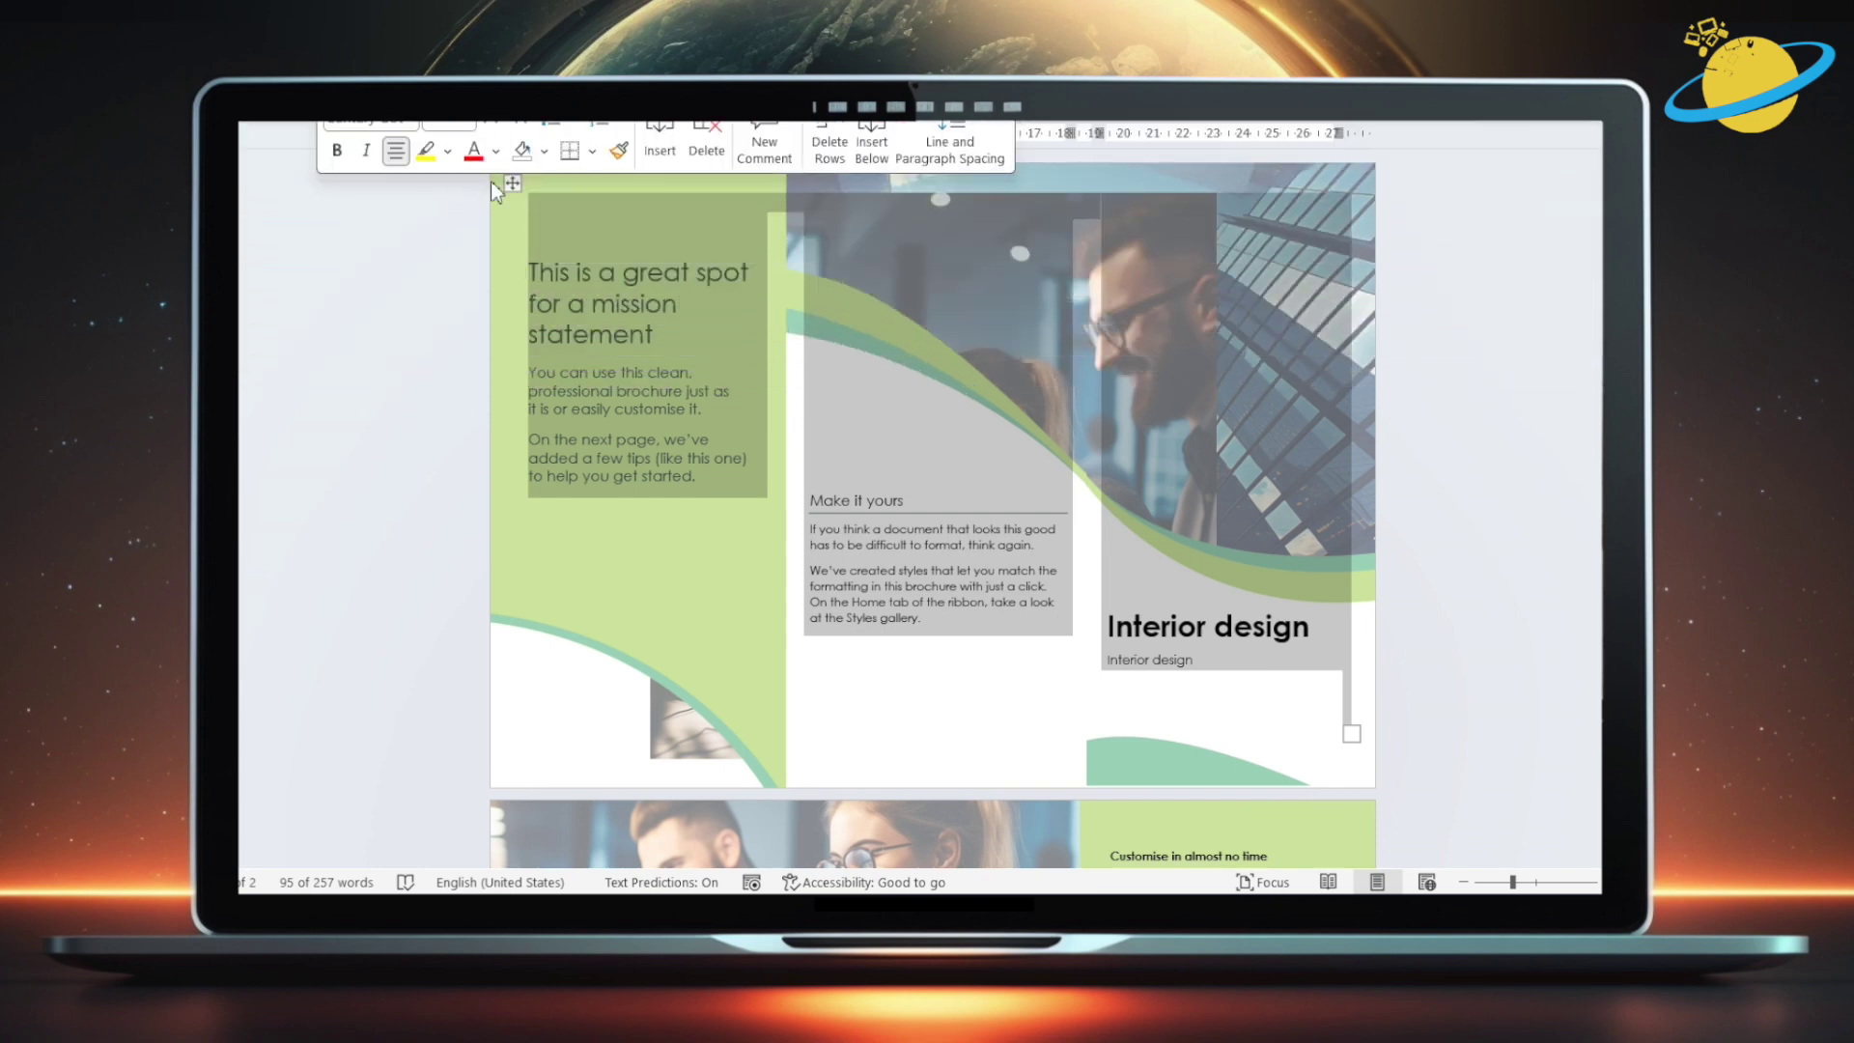
click(619, 383)
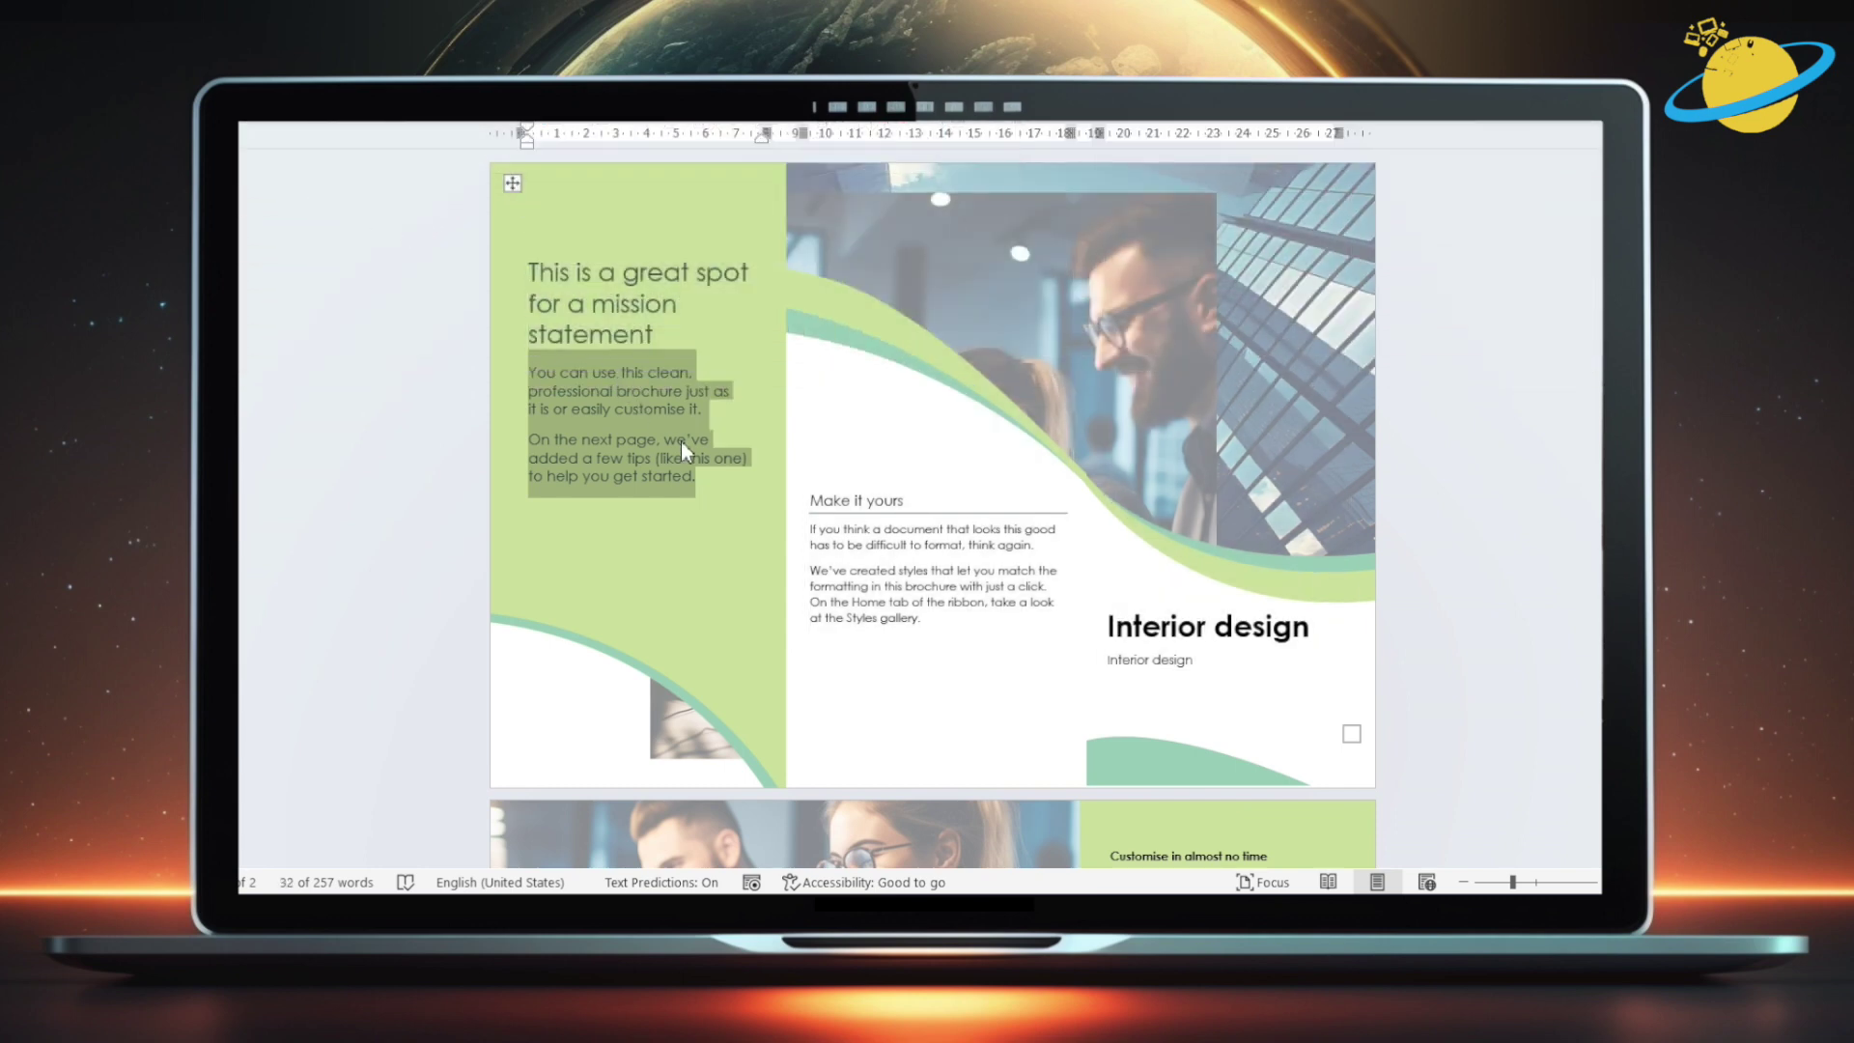
click(1128, 217)
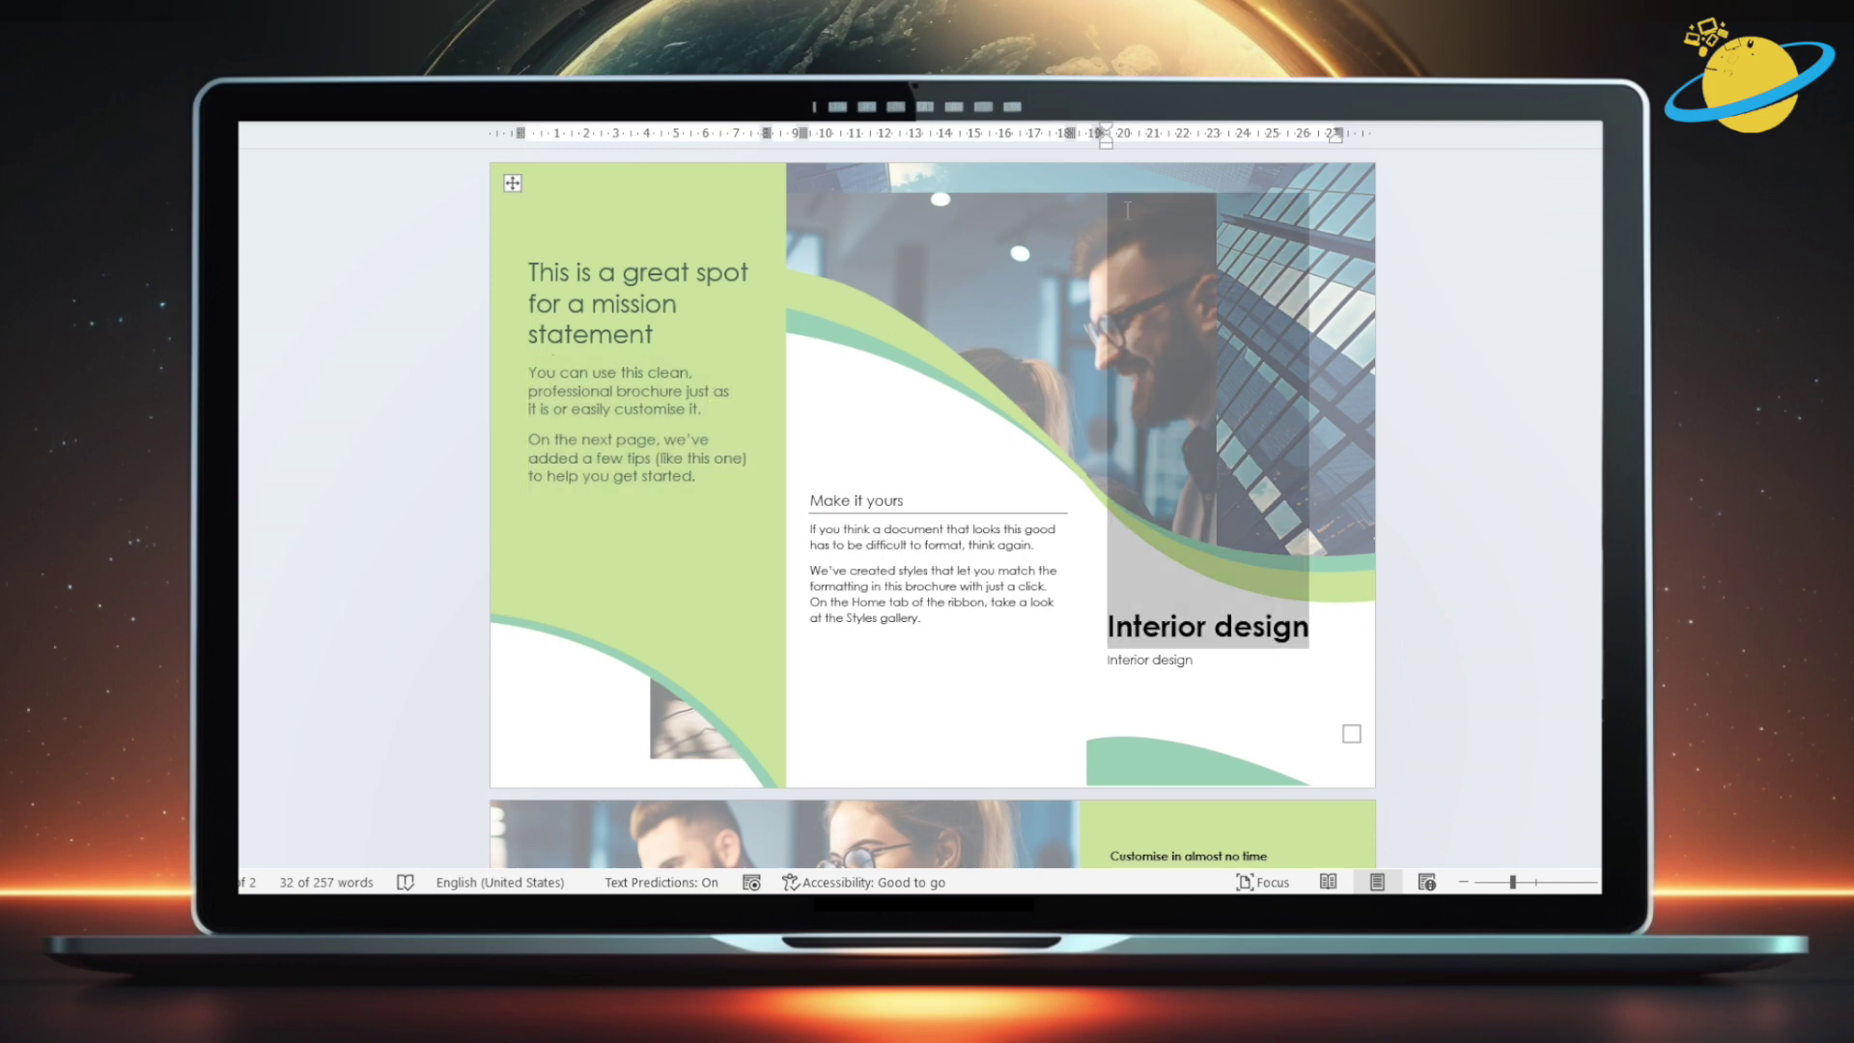
- Delete the office photo from the front-page header to reveal the skyscrapers picture
double_click(1024, 177)
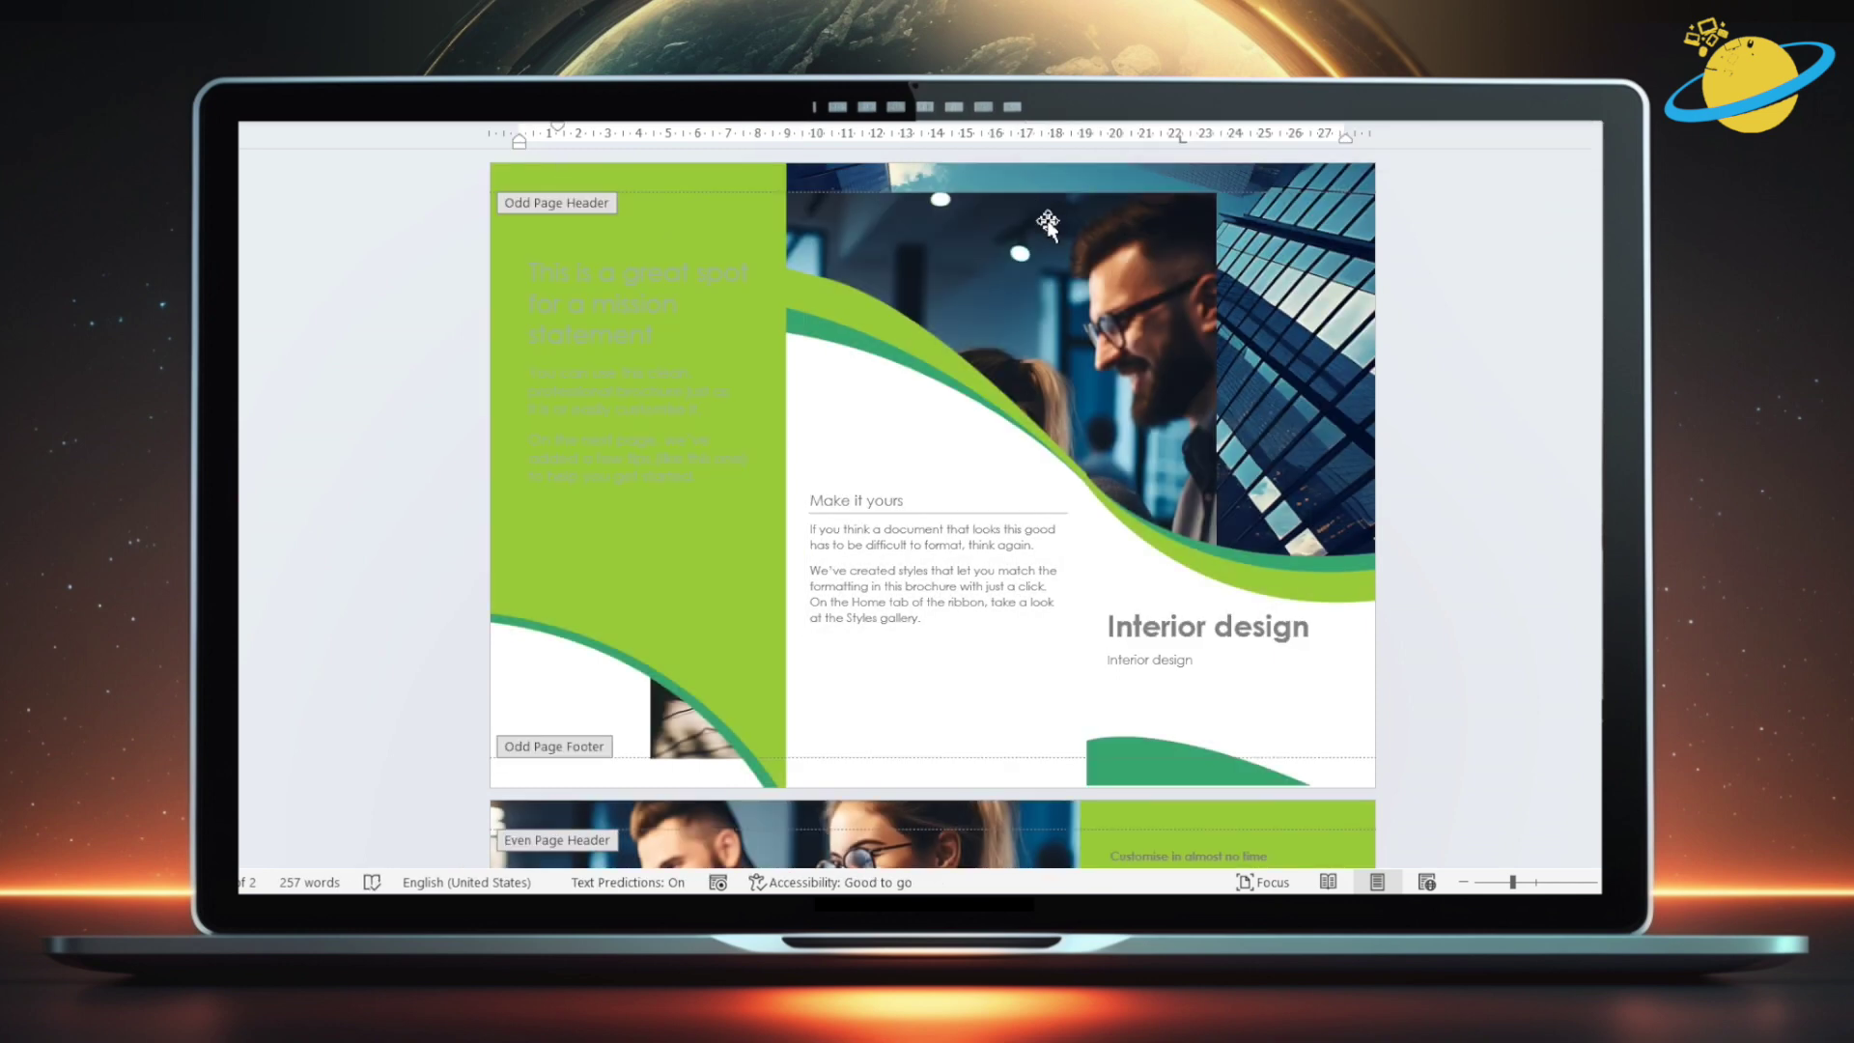
click(1048, 224)
key(Delete)
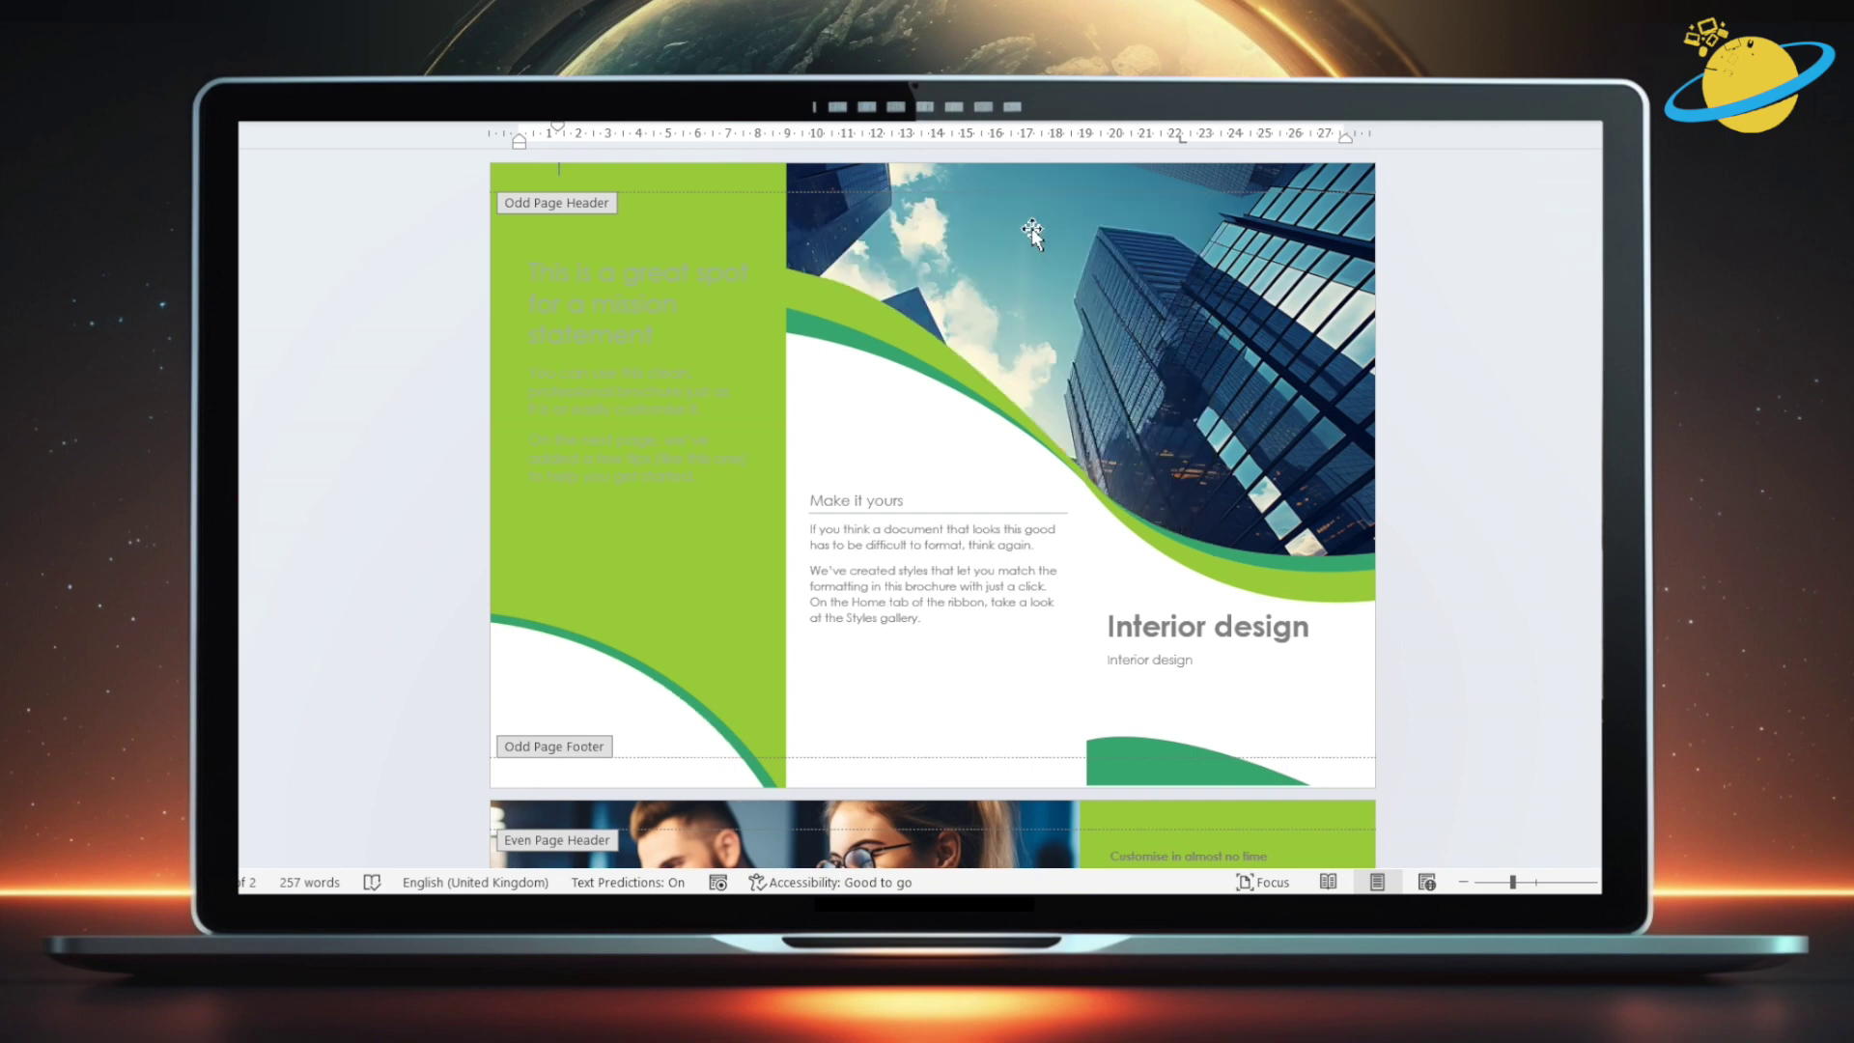
- Replace the mission-statement placeholder paragraphs with 'Custom text'
double_click(275, 194)
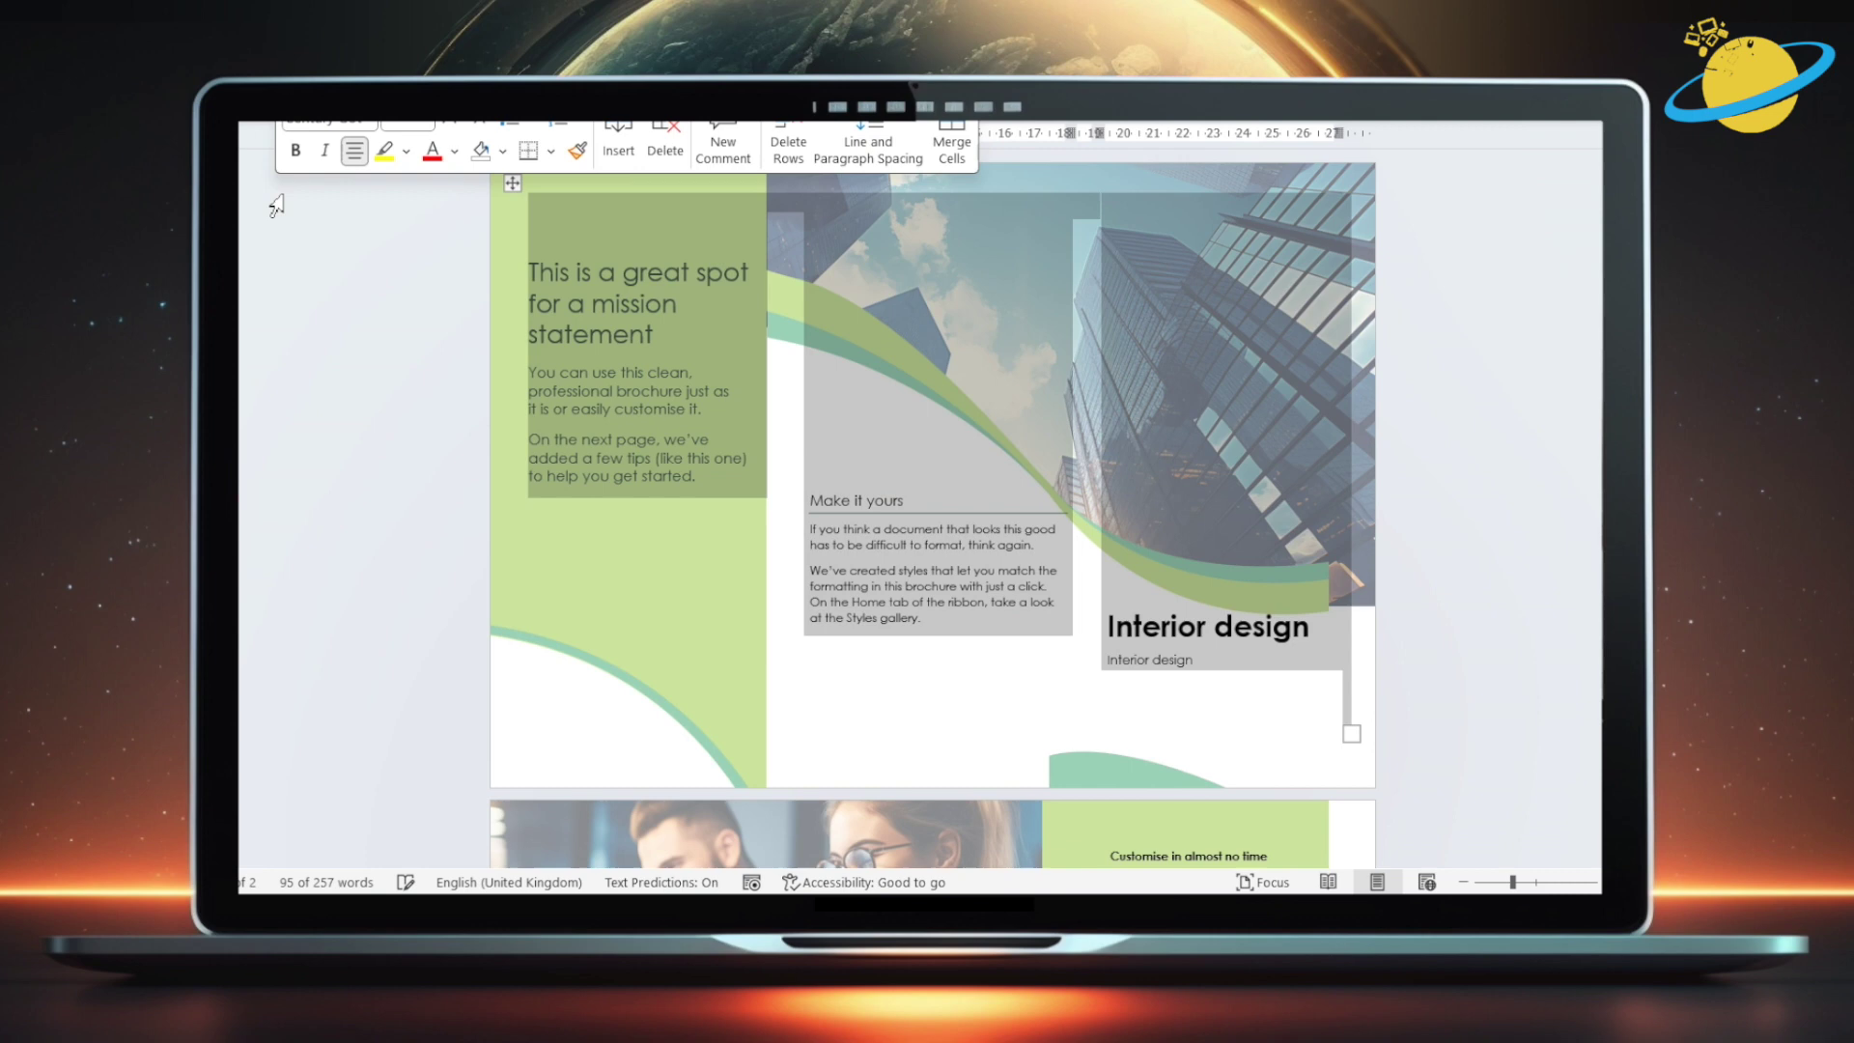
triple_click(606, 379)
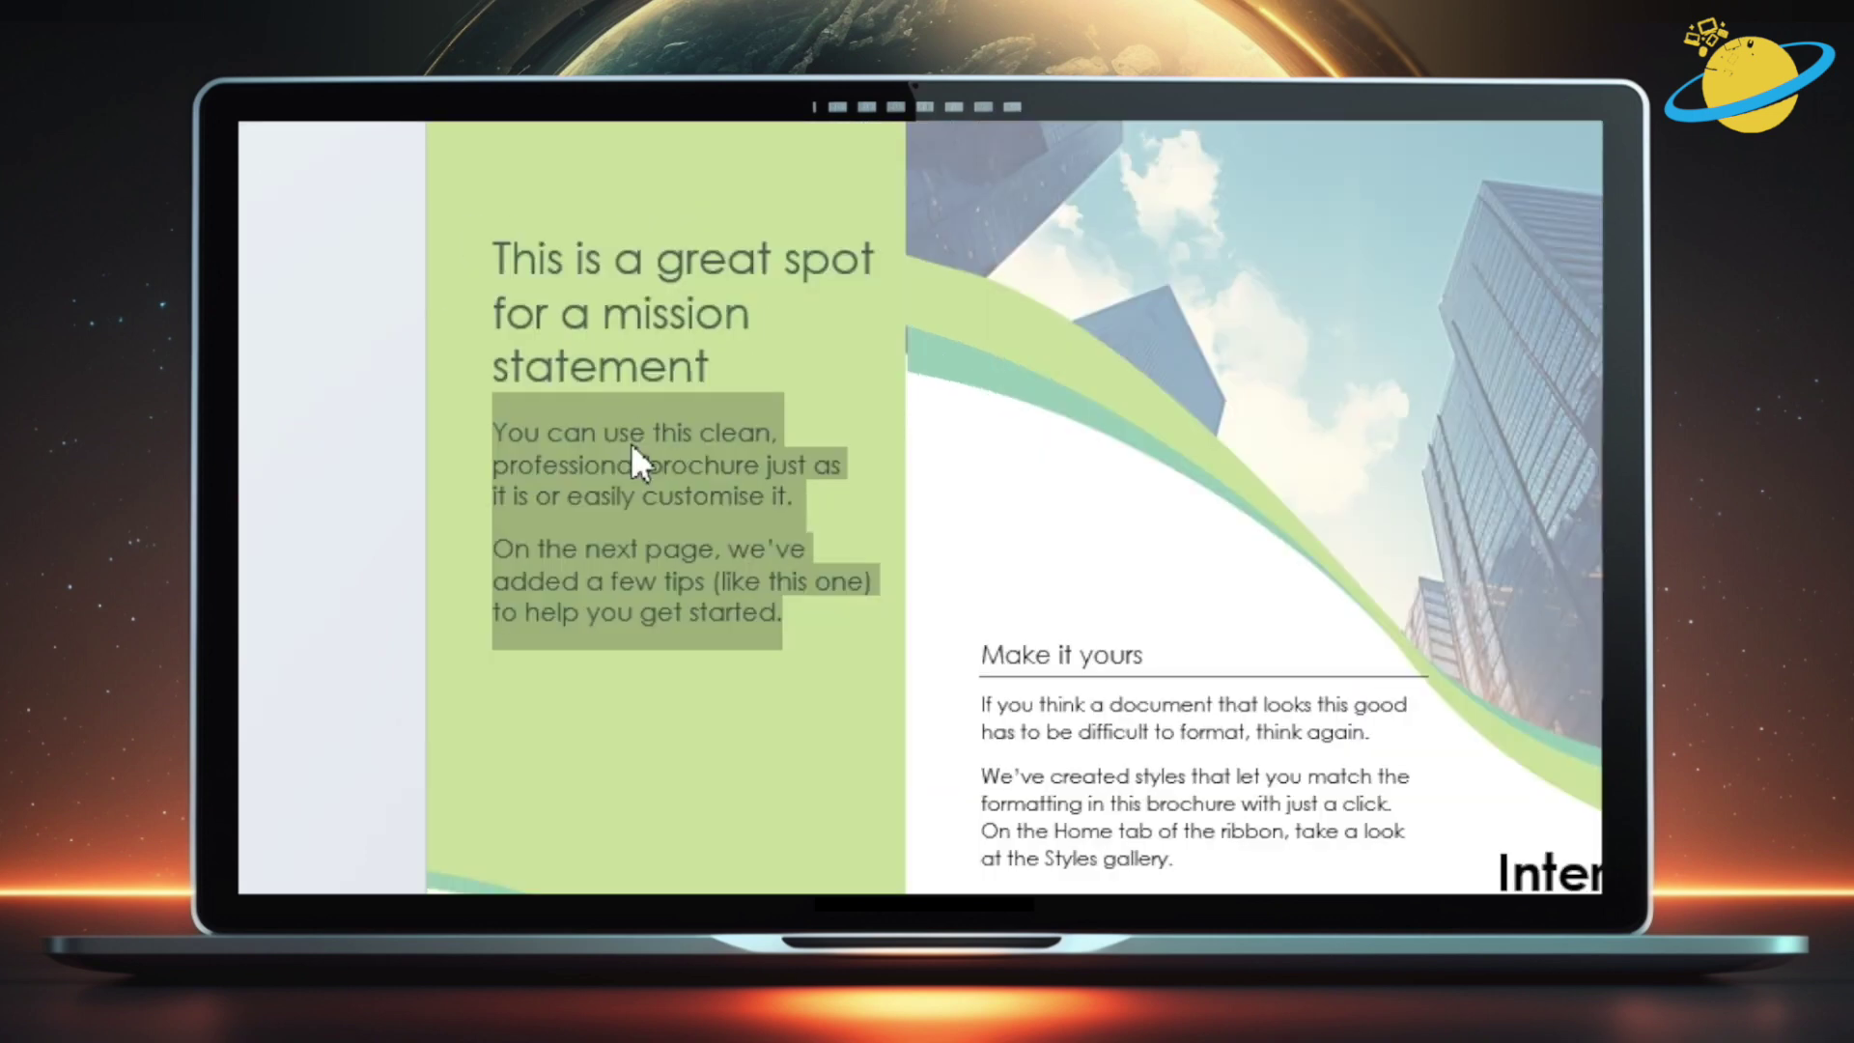
key(Delete)
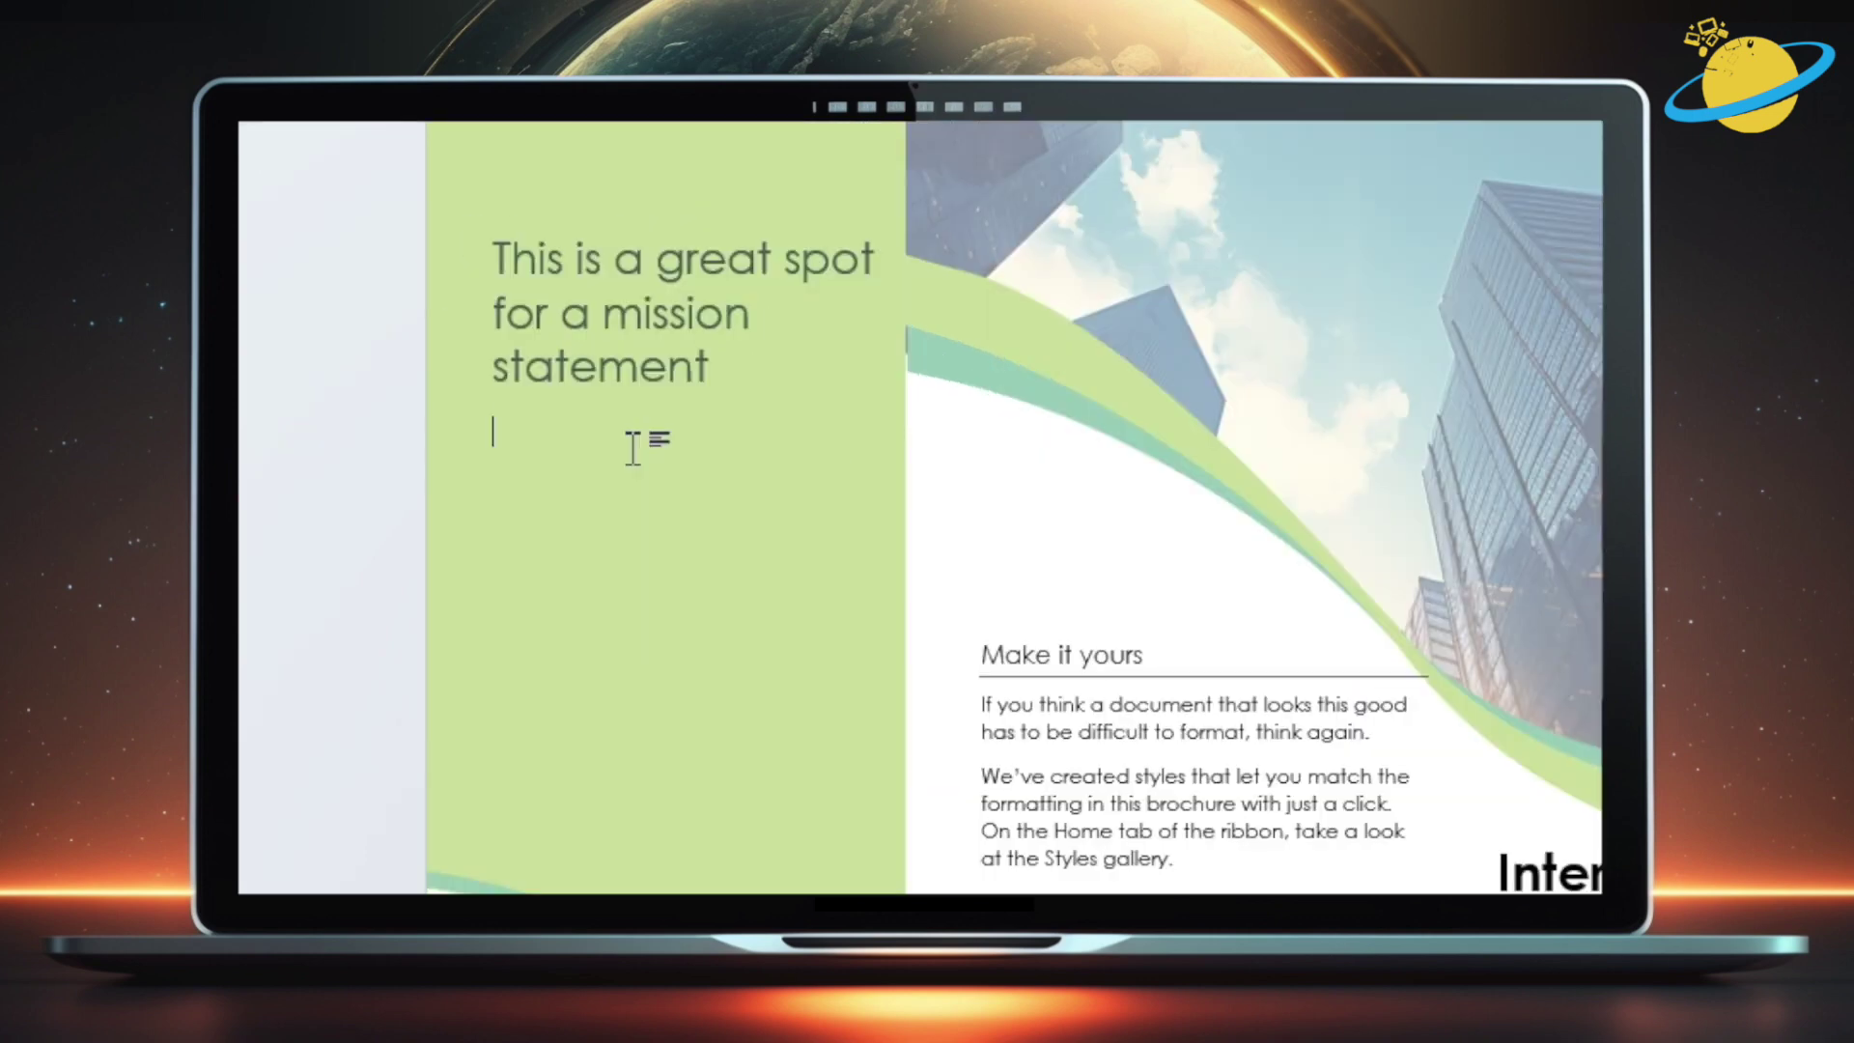
text(Custom text)
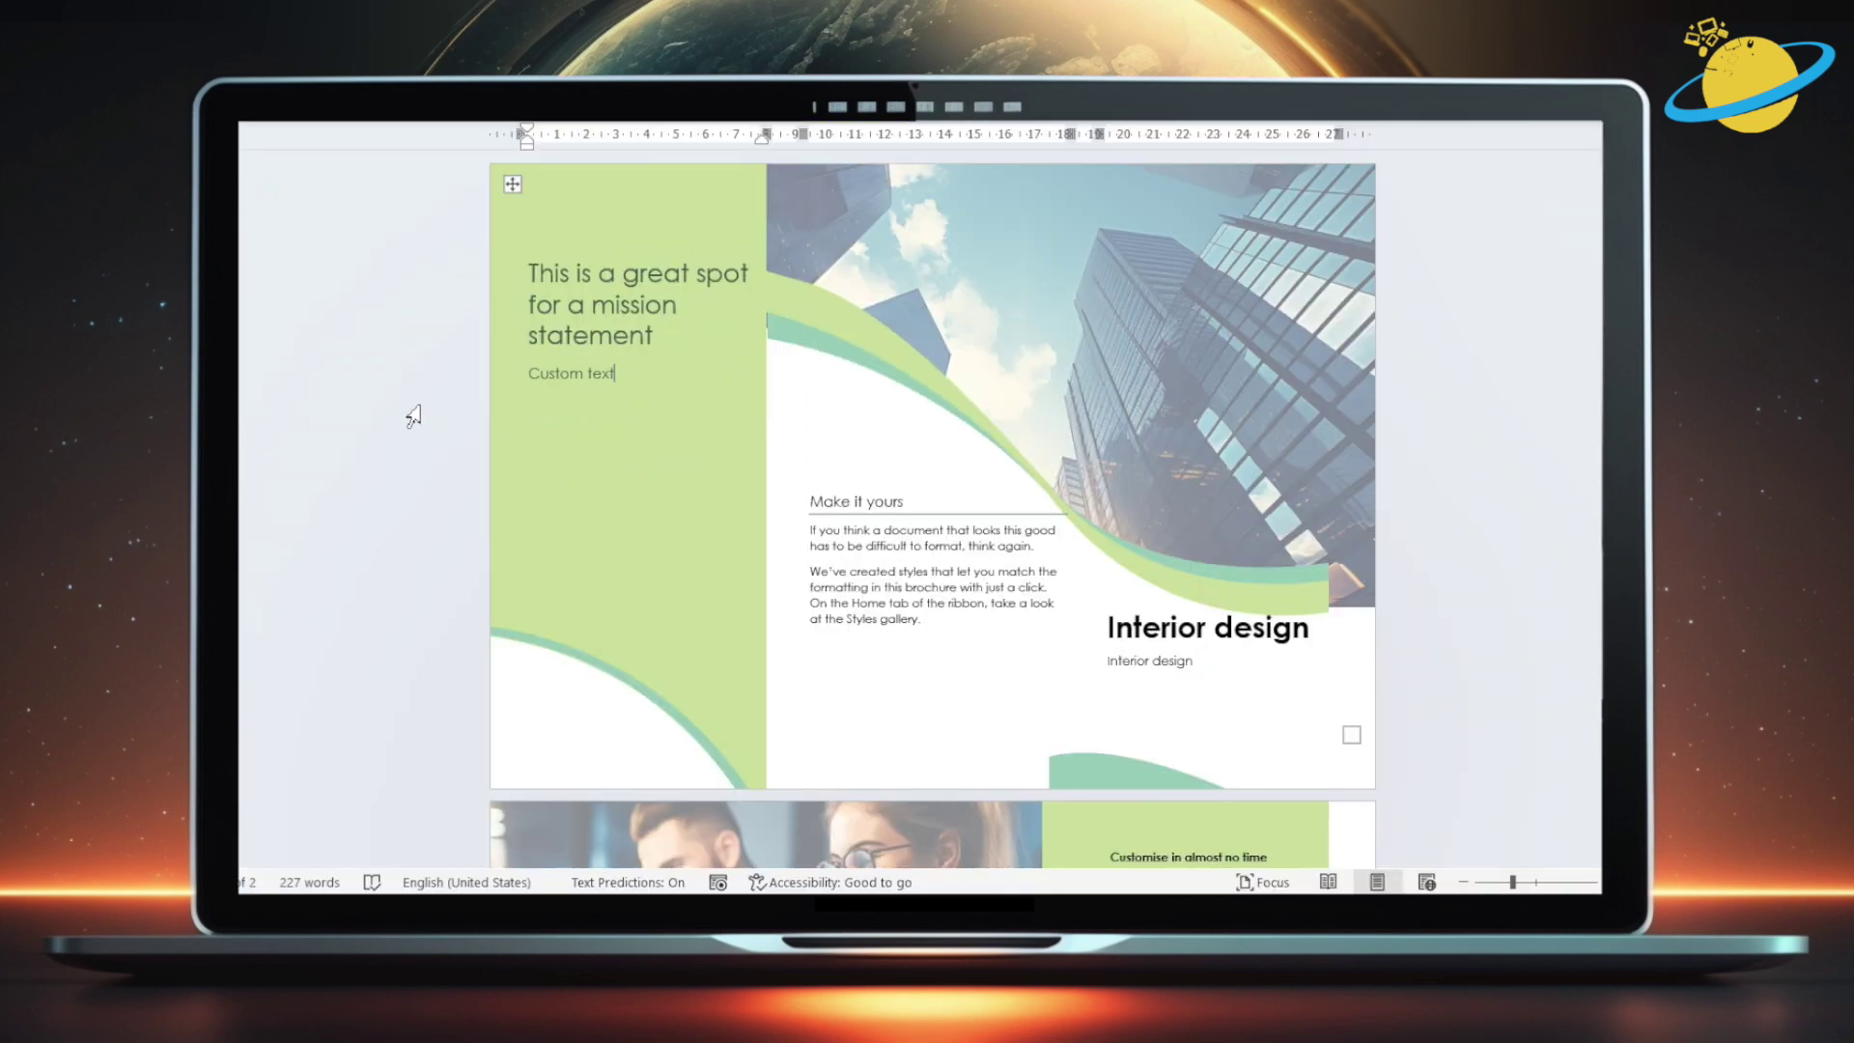
- Drag page 1's green wave shape right until it meets the page's right edge
key(ctrl+a)
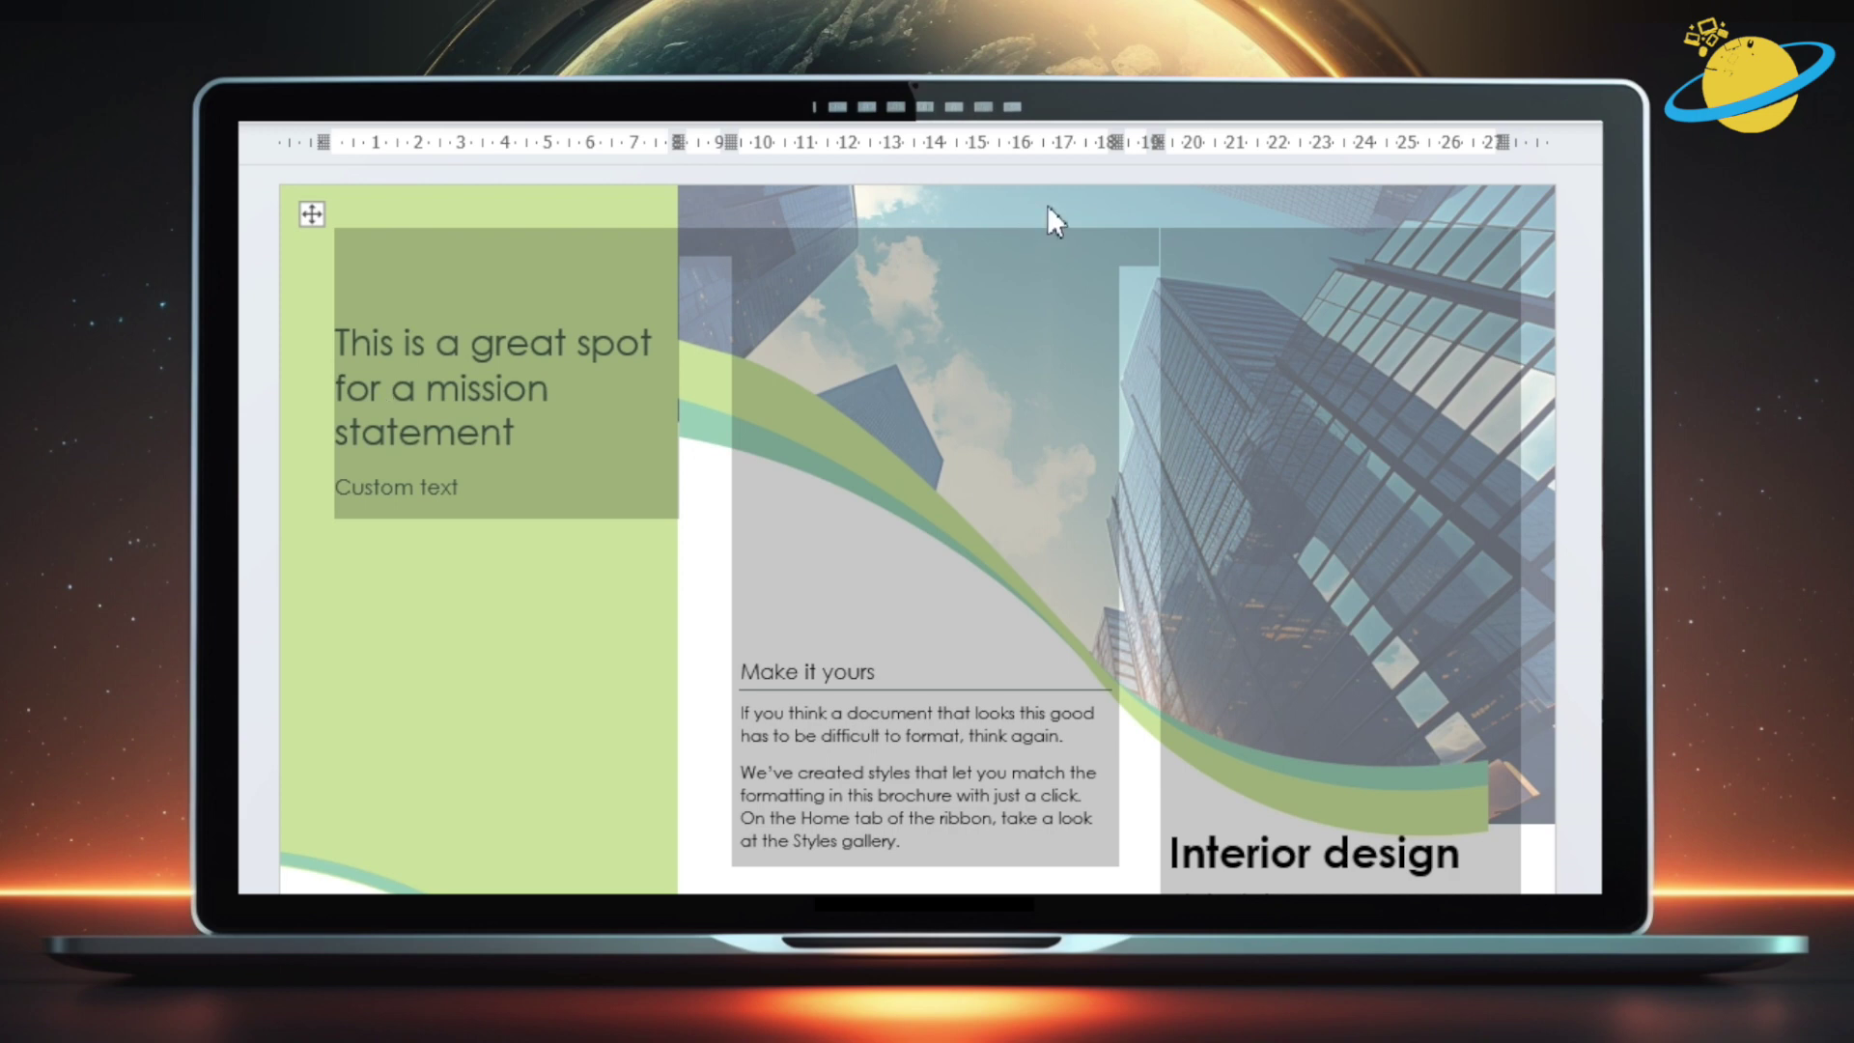
double_click(1048, 205)
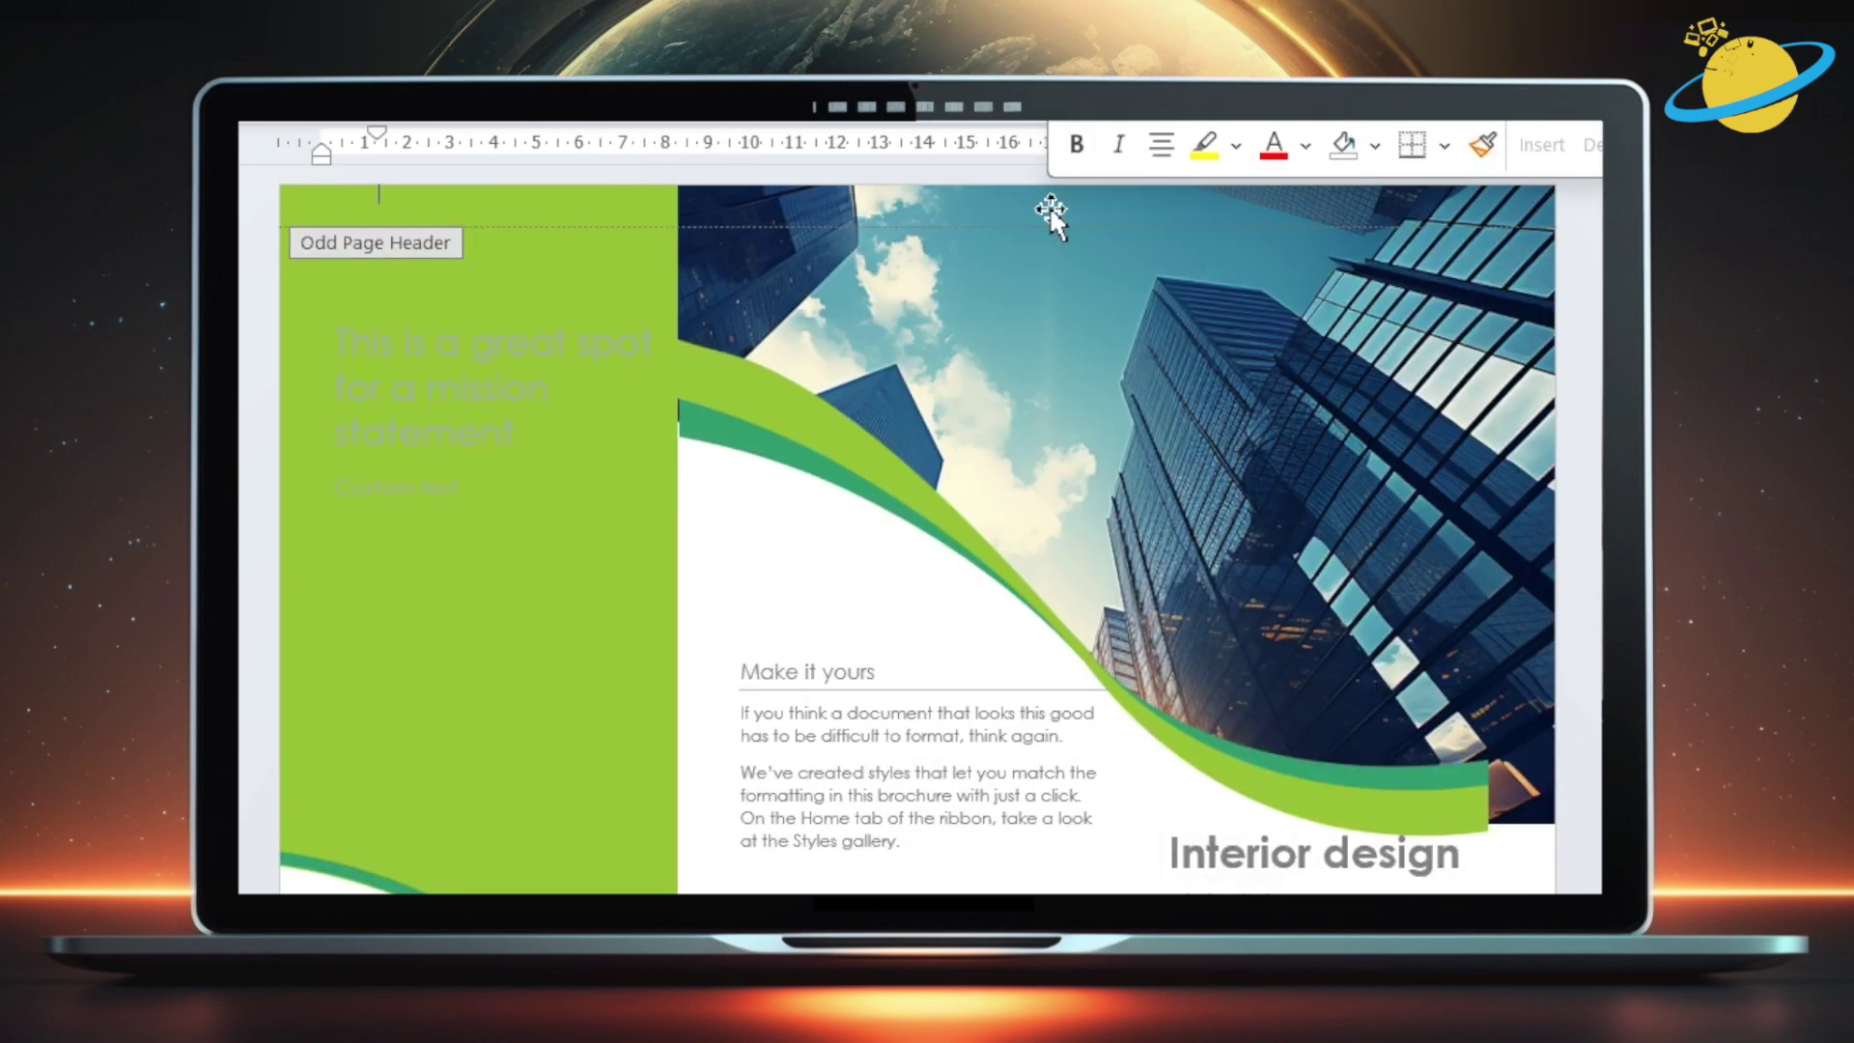
click(849, 454)
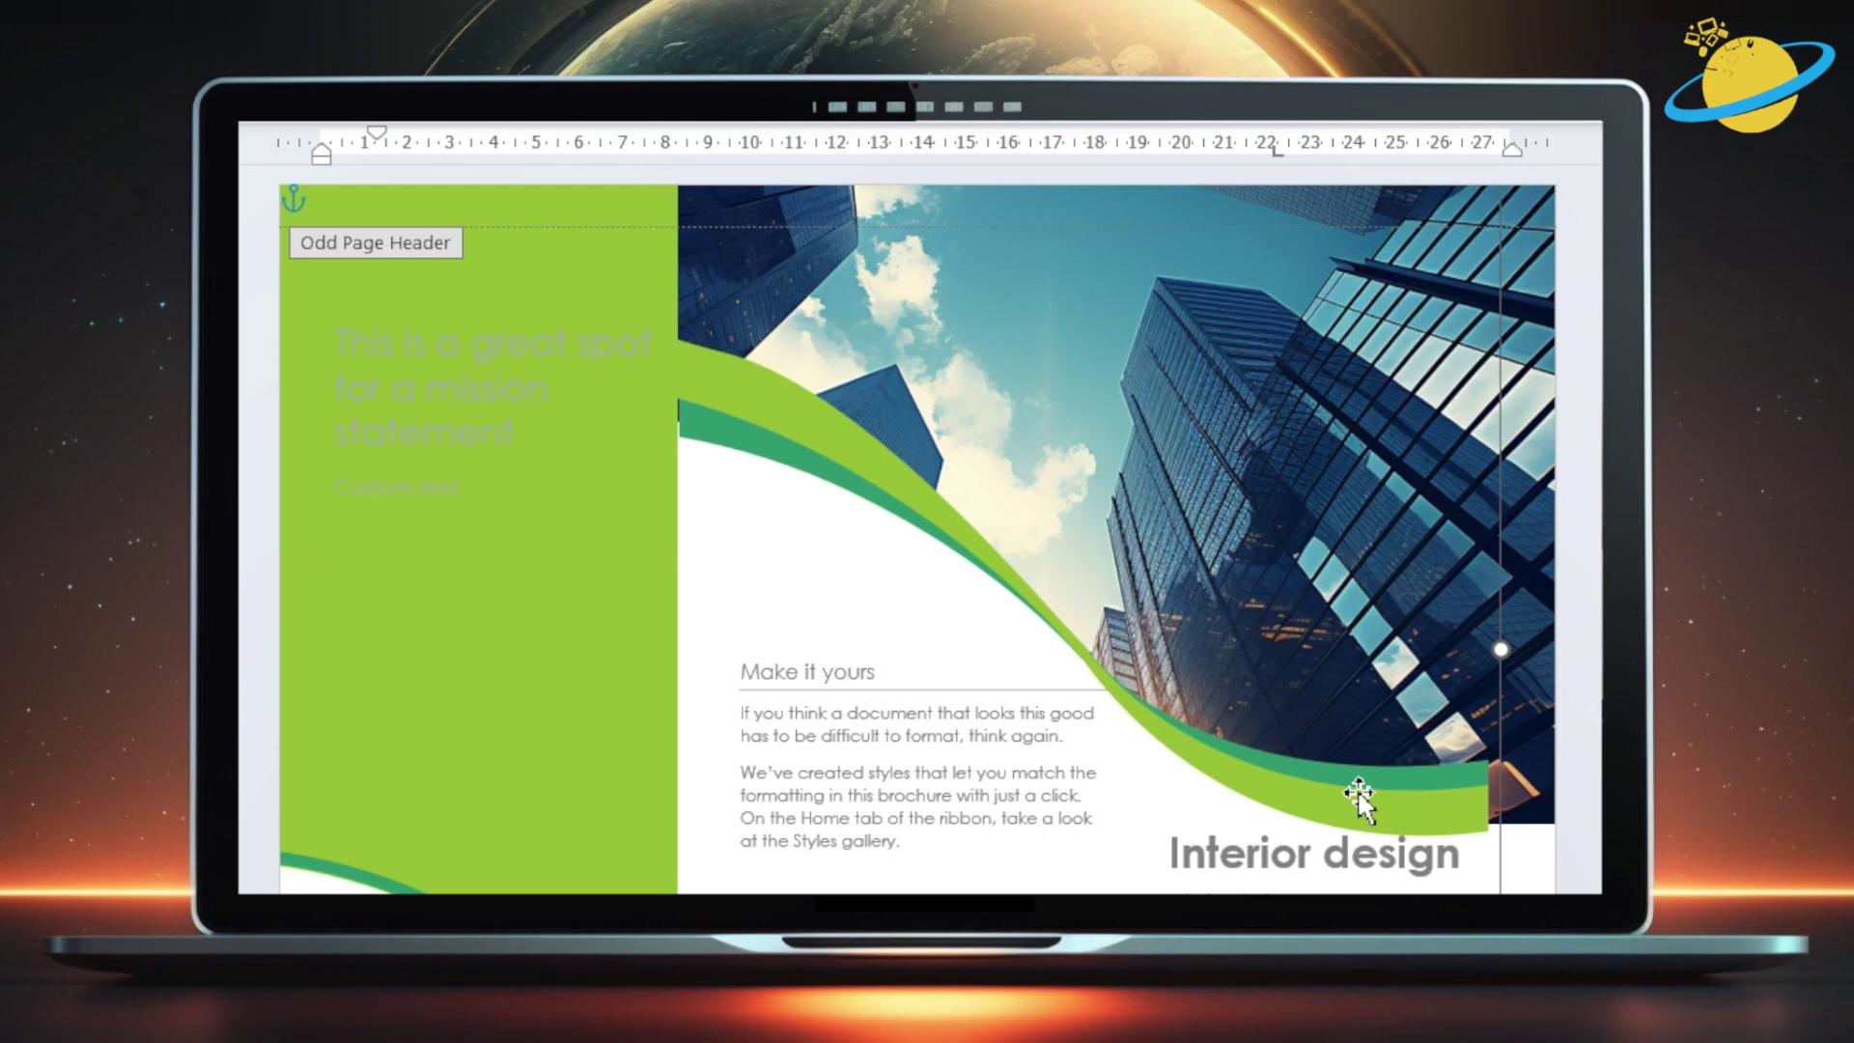
mouse_move(1359, 791)
mouse_down()
mouse_move(1386, 789)
mouse_move(1336, 792)
mouse_up()
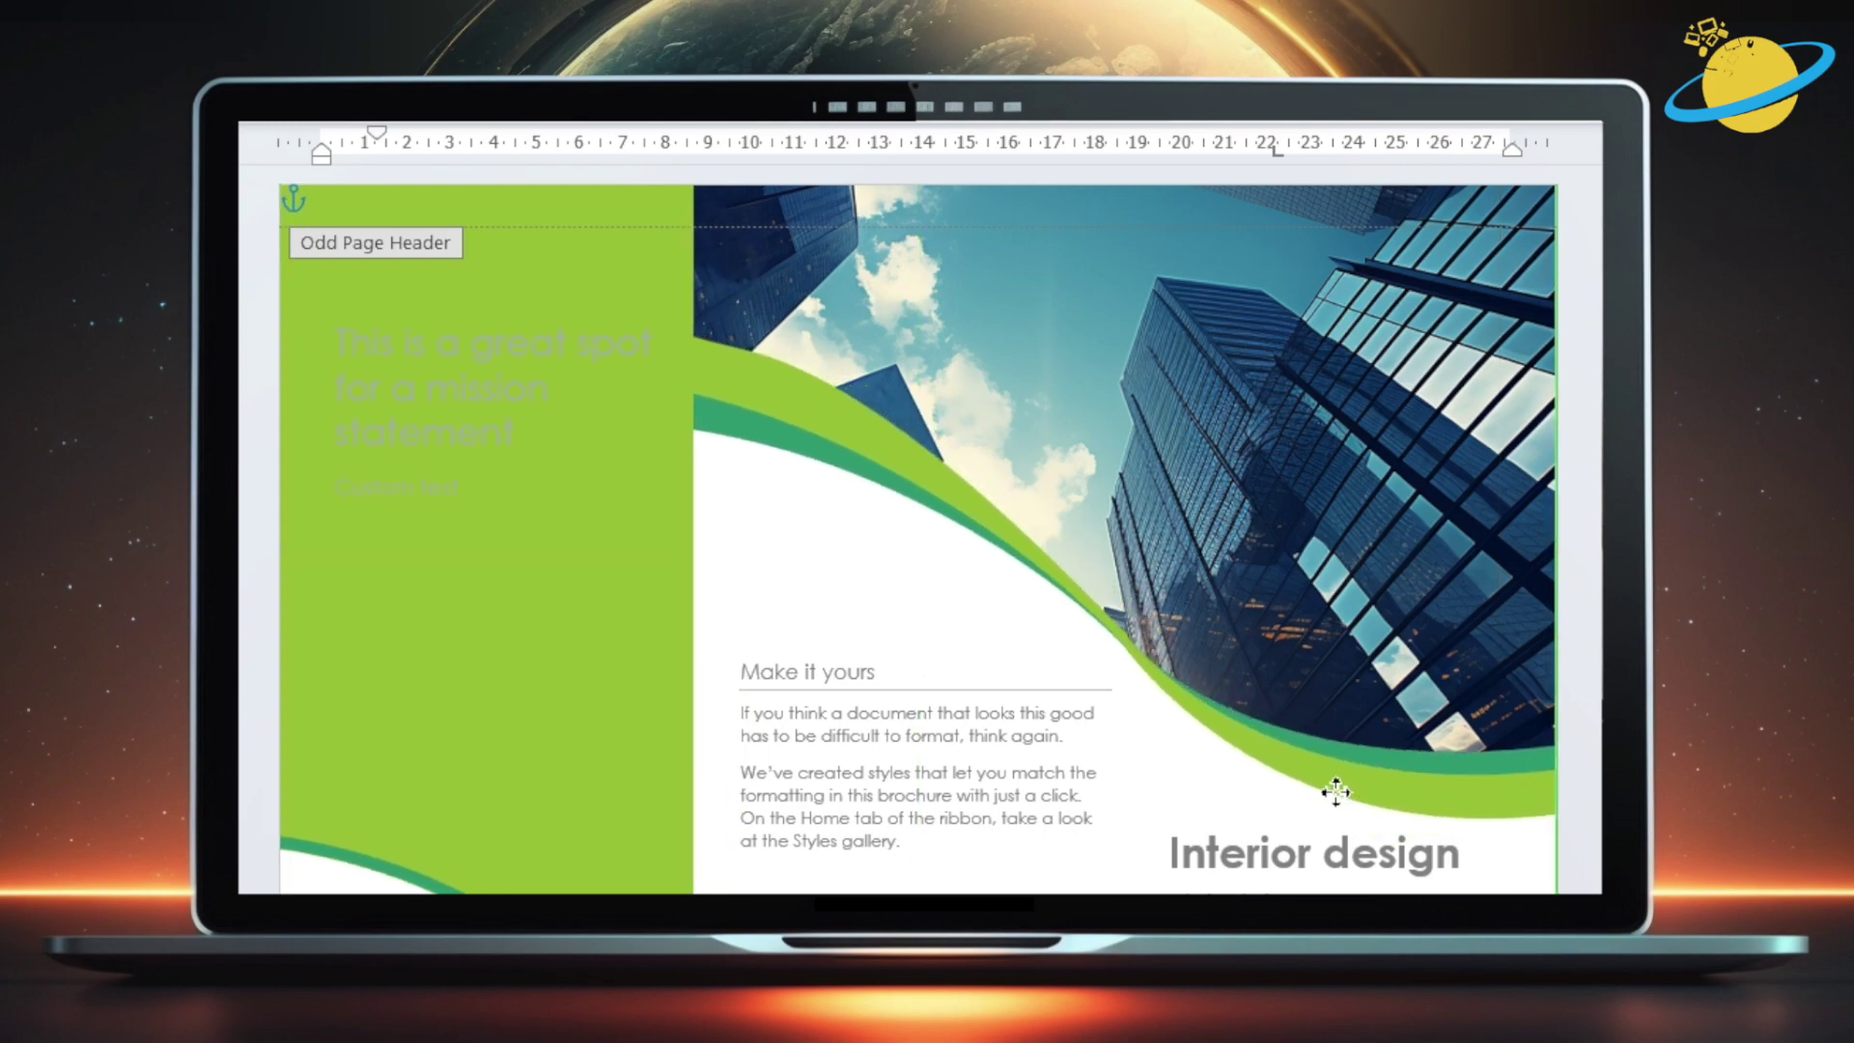
scroll(918, 531, down, 10)
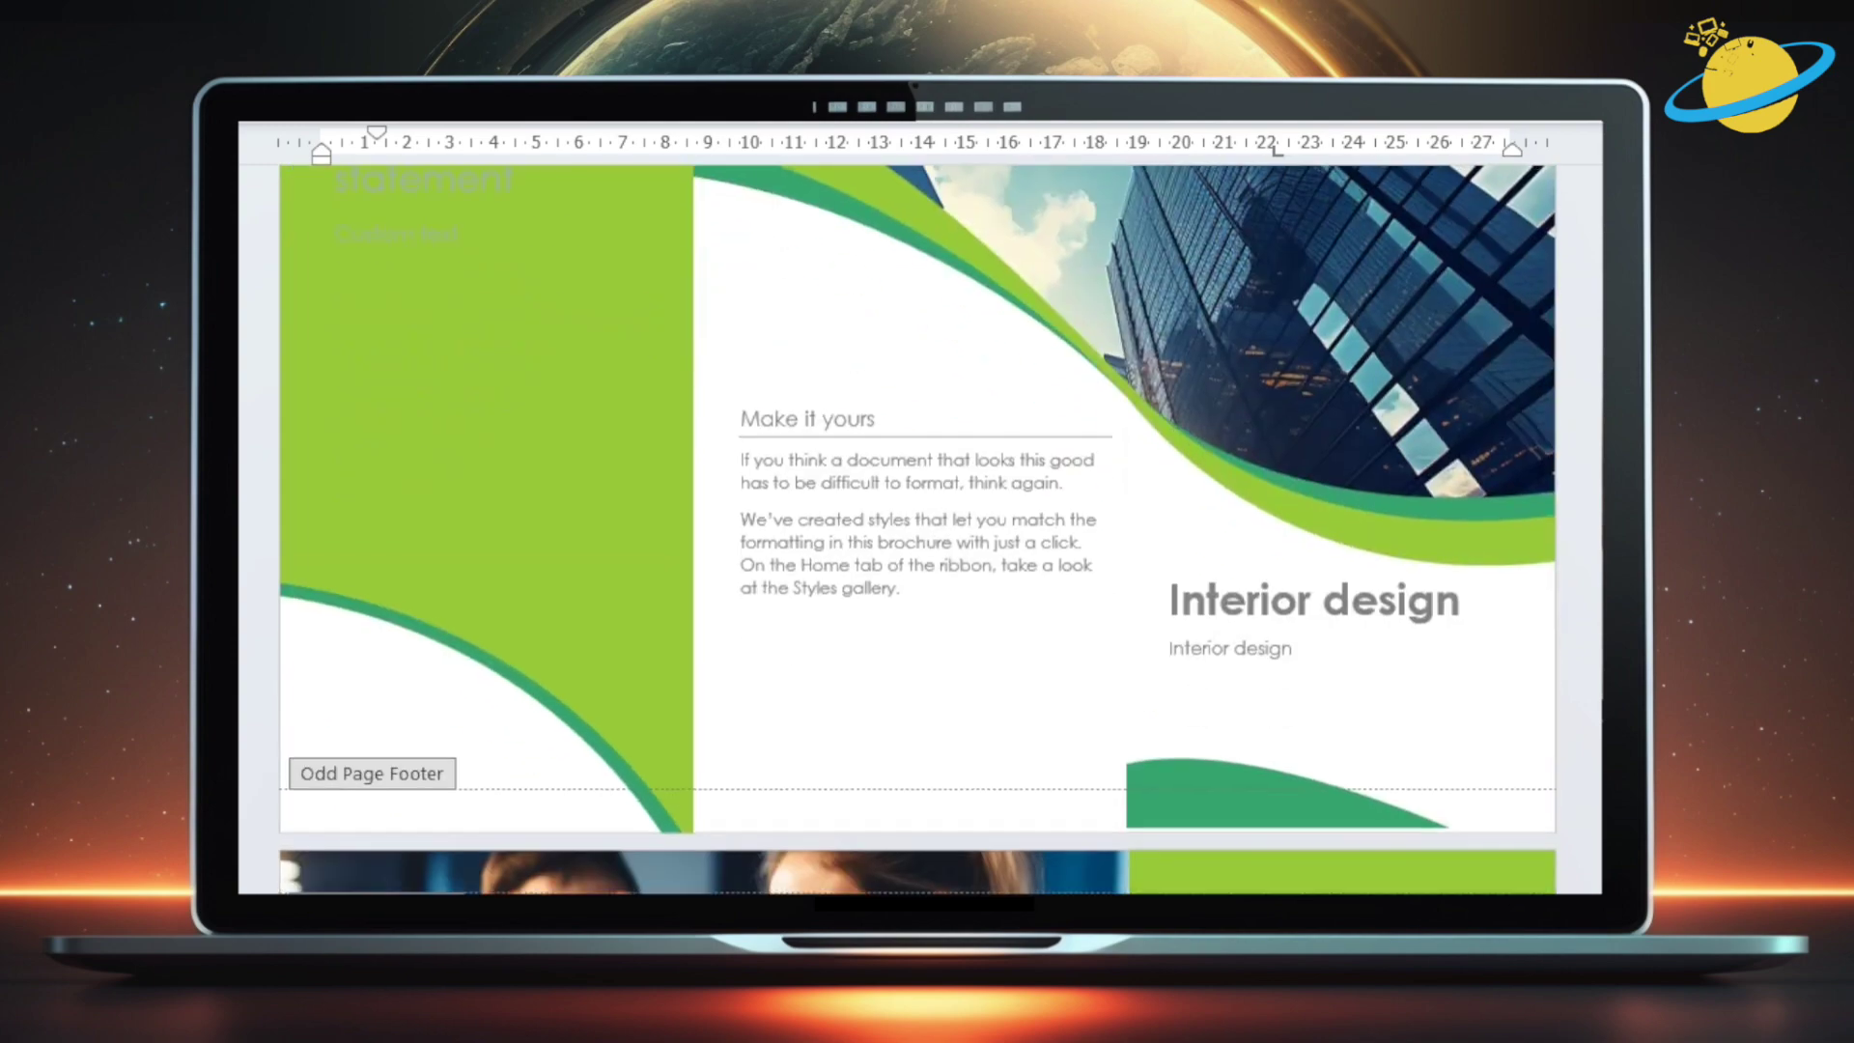
scroll(918, 531, up, 10)
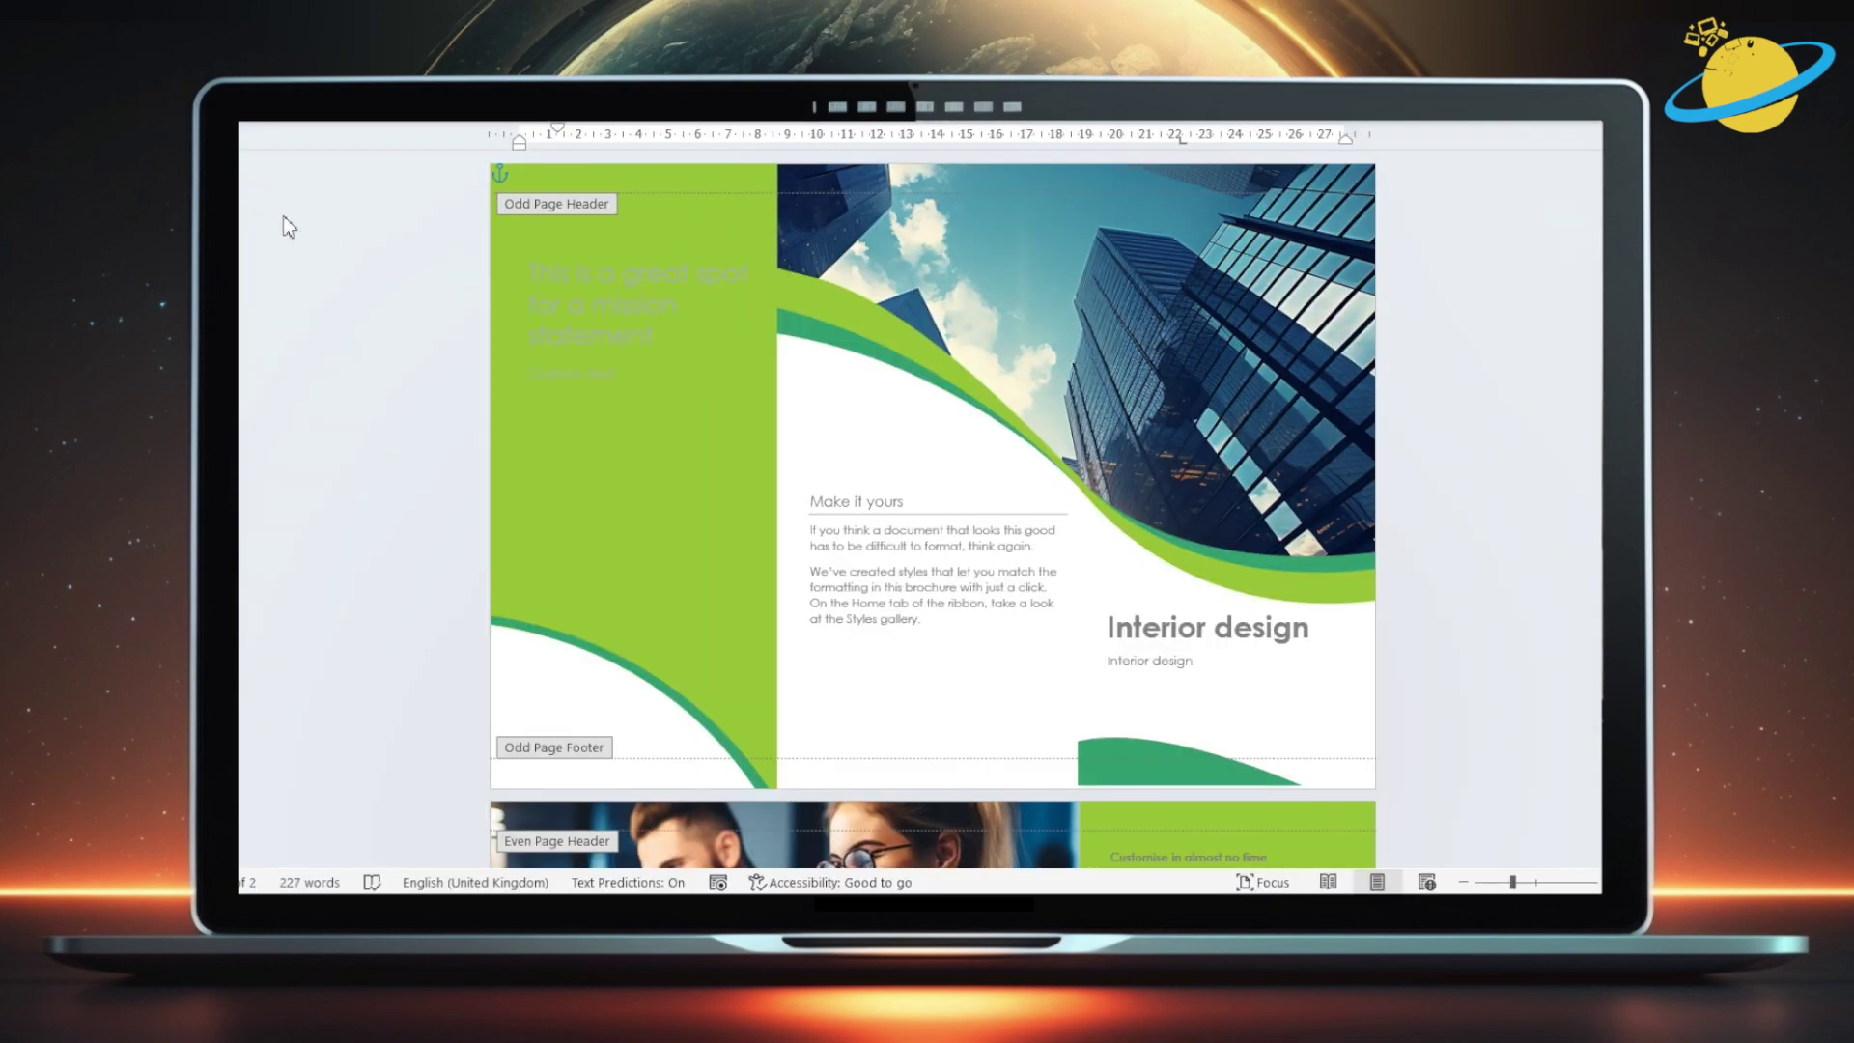
- Select all the brochure content and apply the Black & White (Capitalized) style set
triple_click(287, 226)
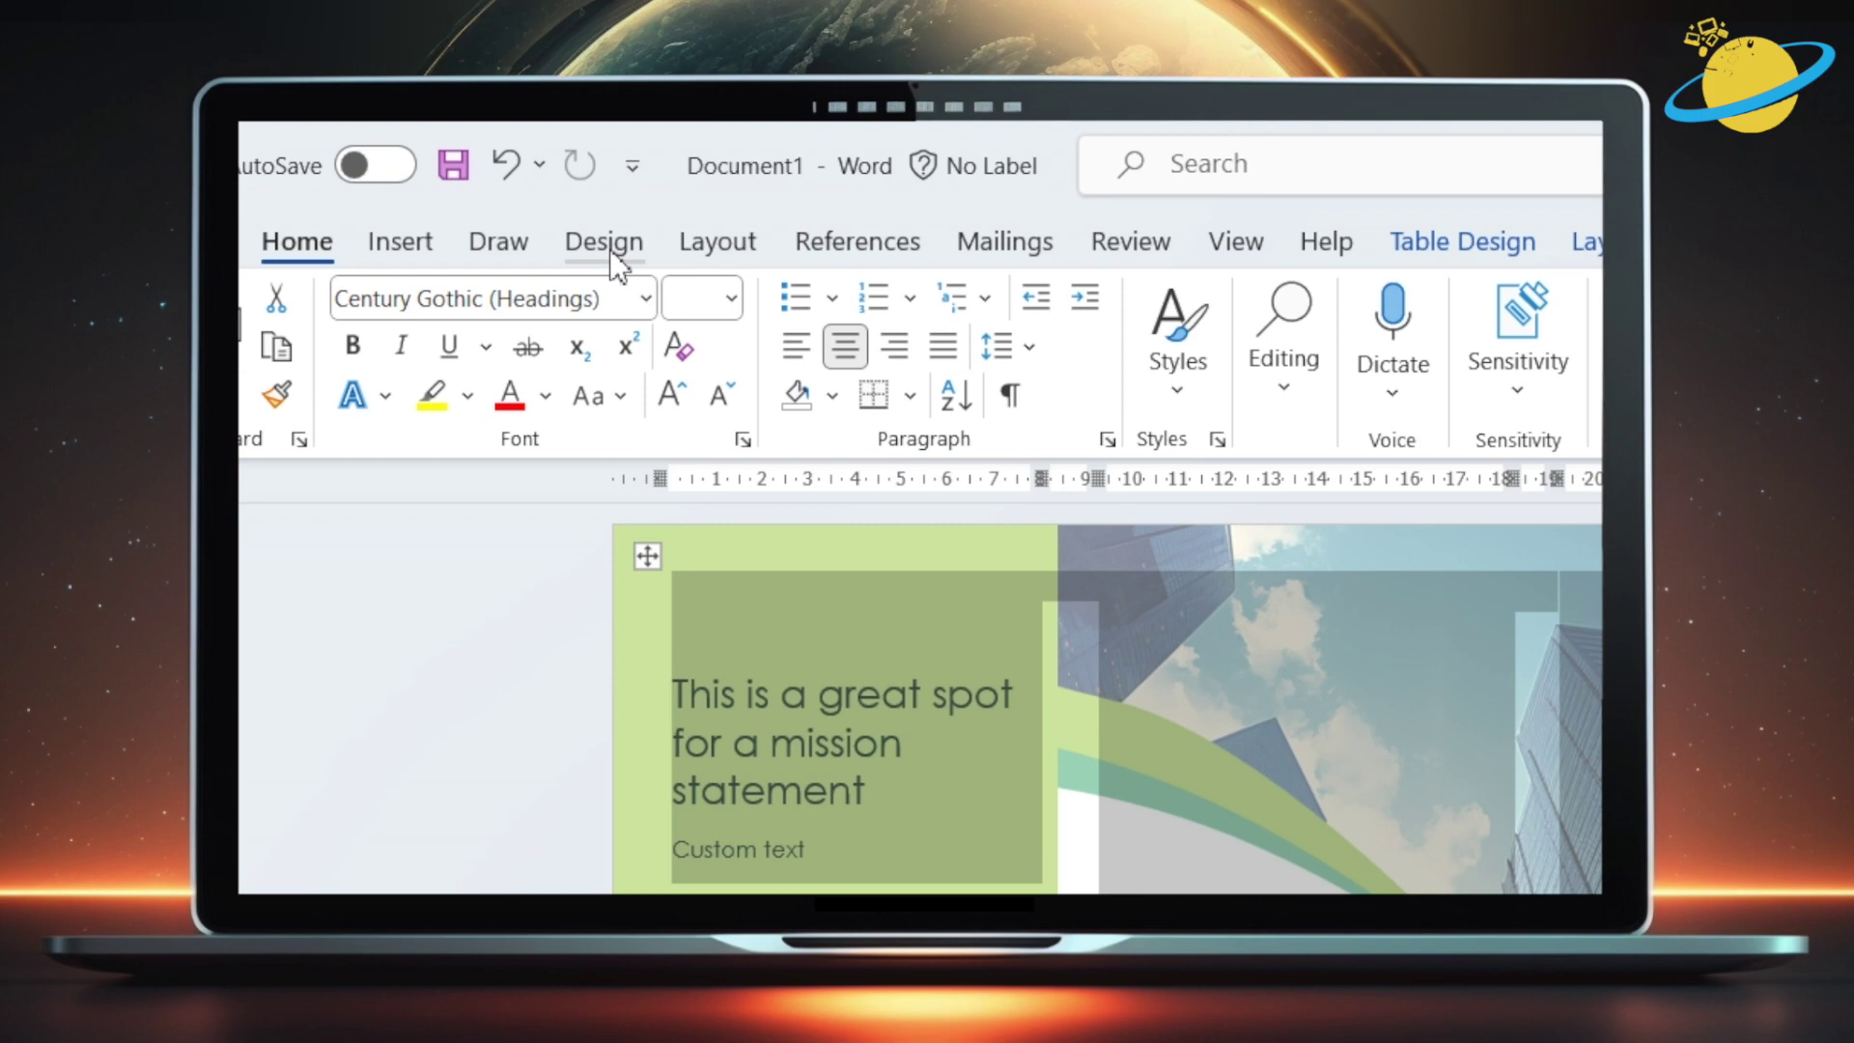
click(611, 247)
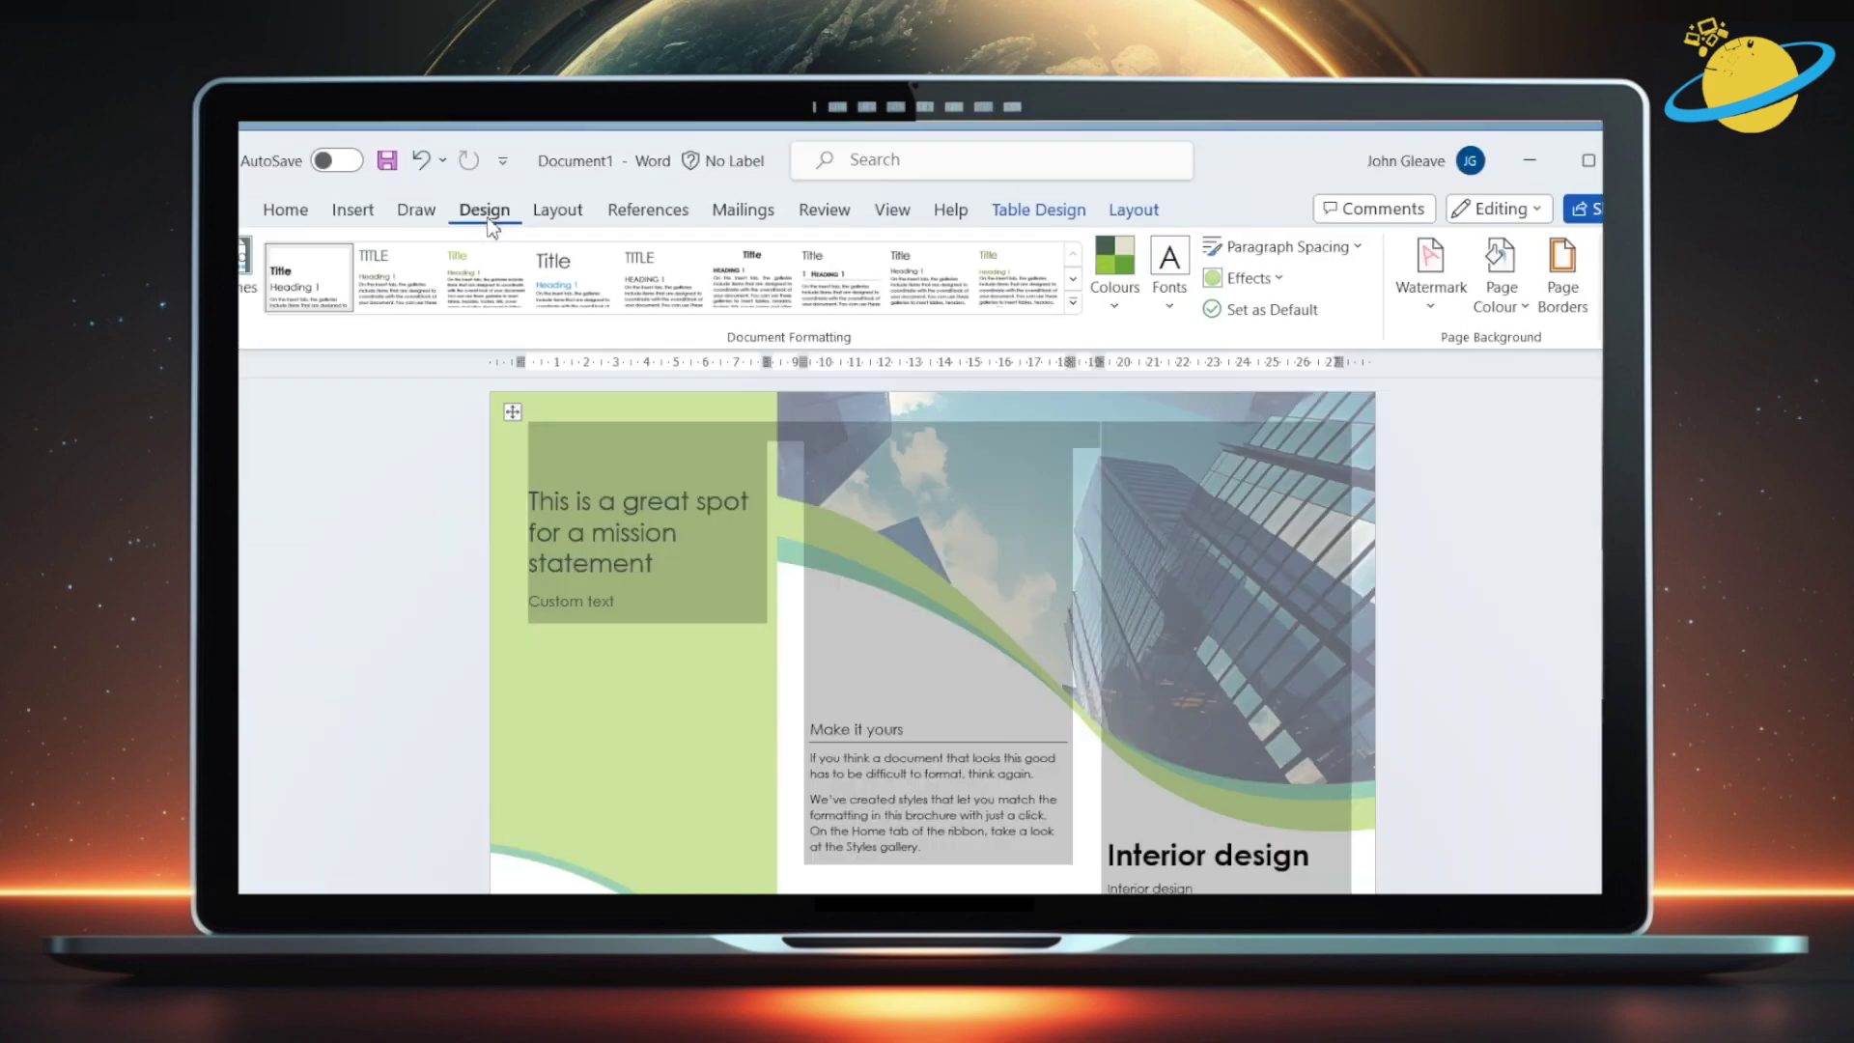
click(663, 289)
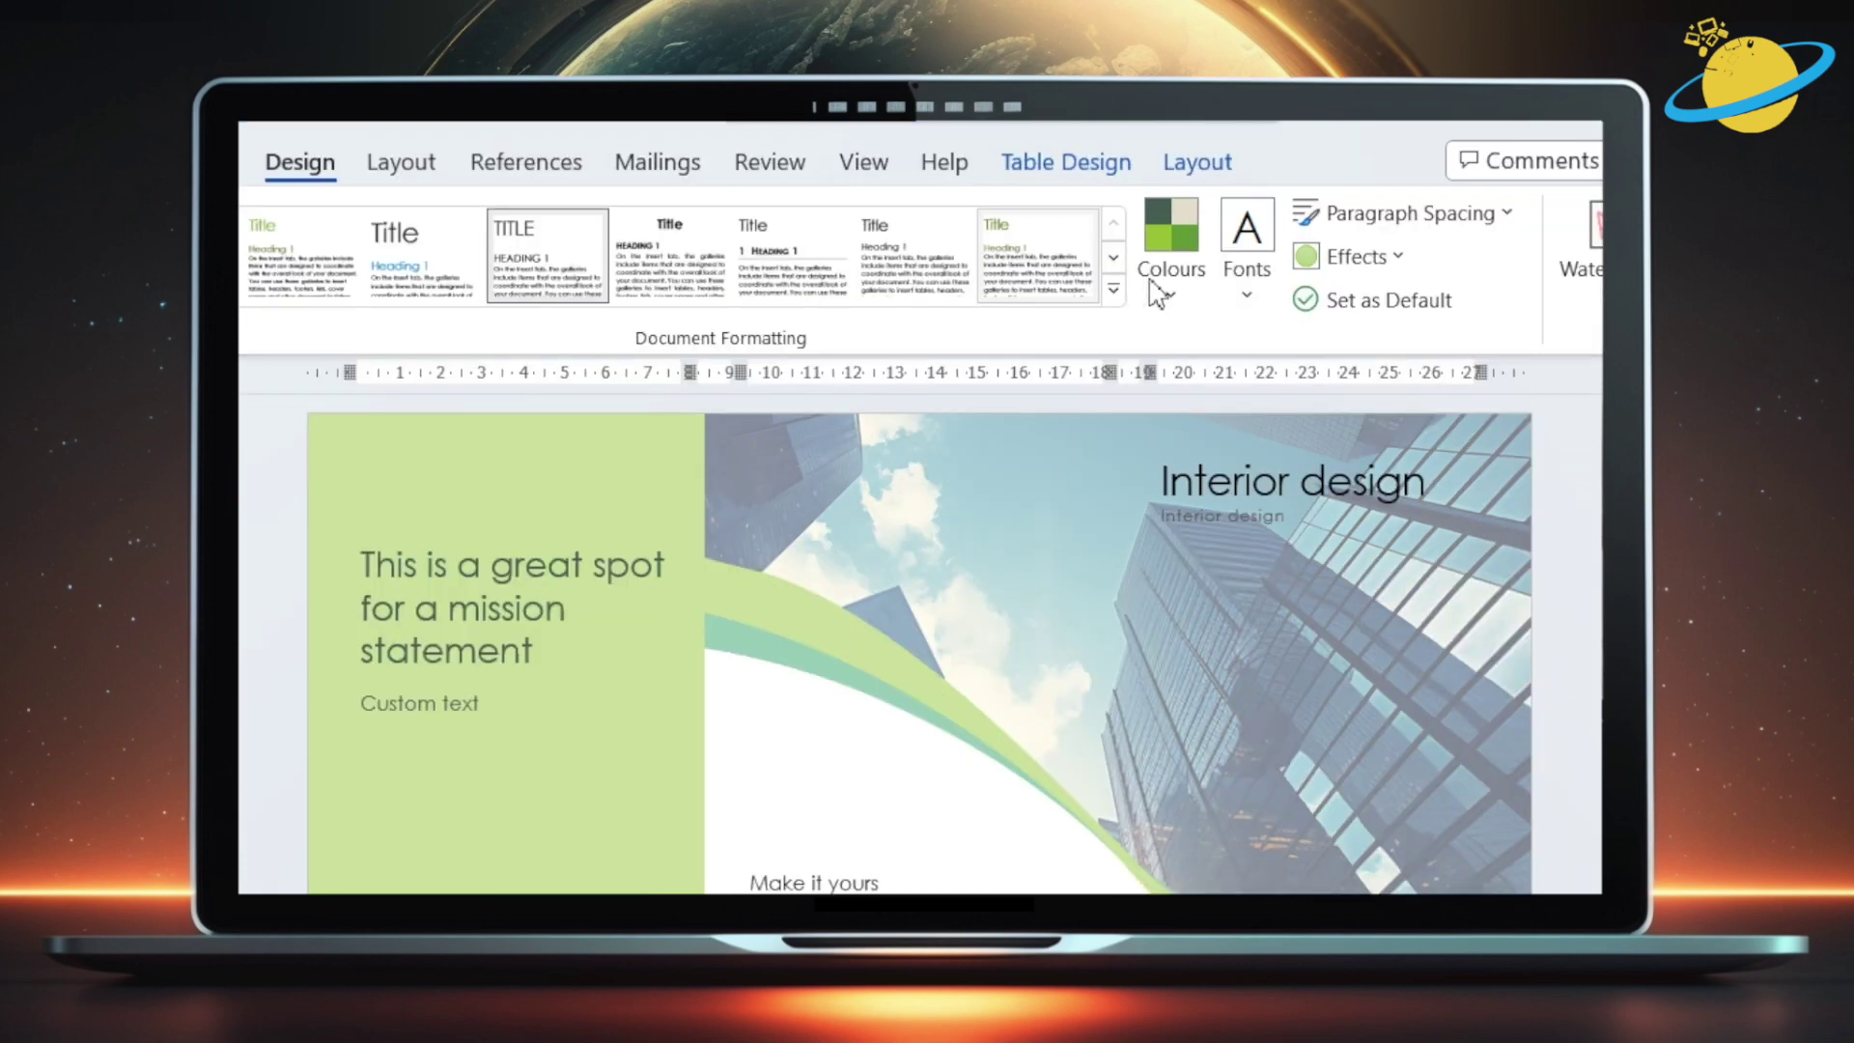
- Apply the Marquee colour palette so the green areas turn blue and orange
click(1126, 302)
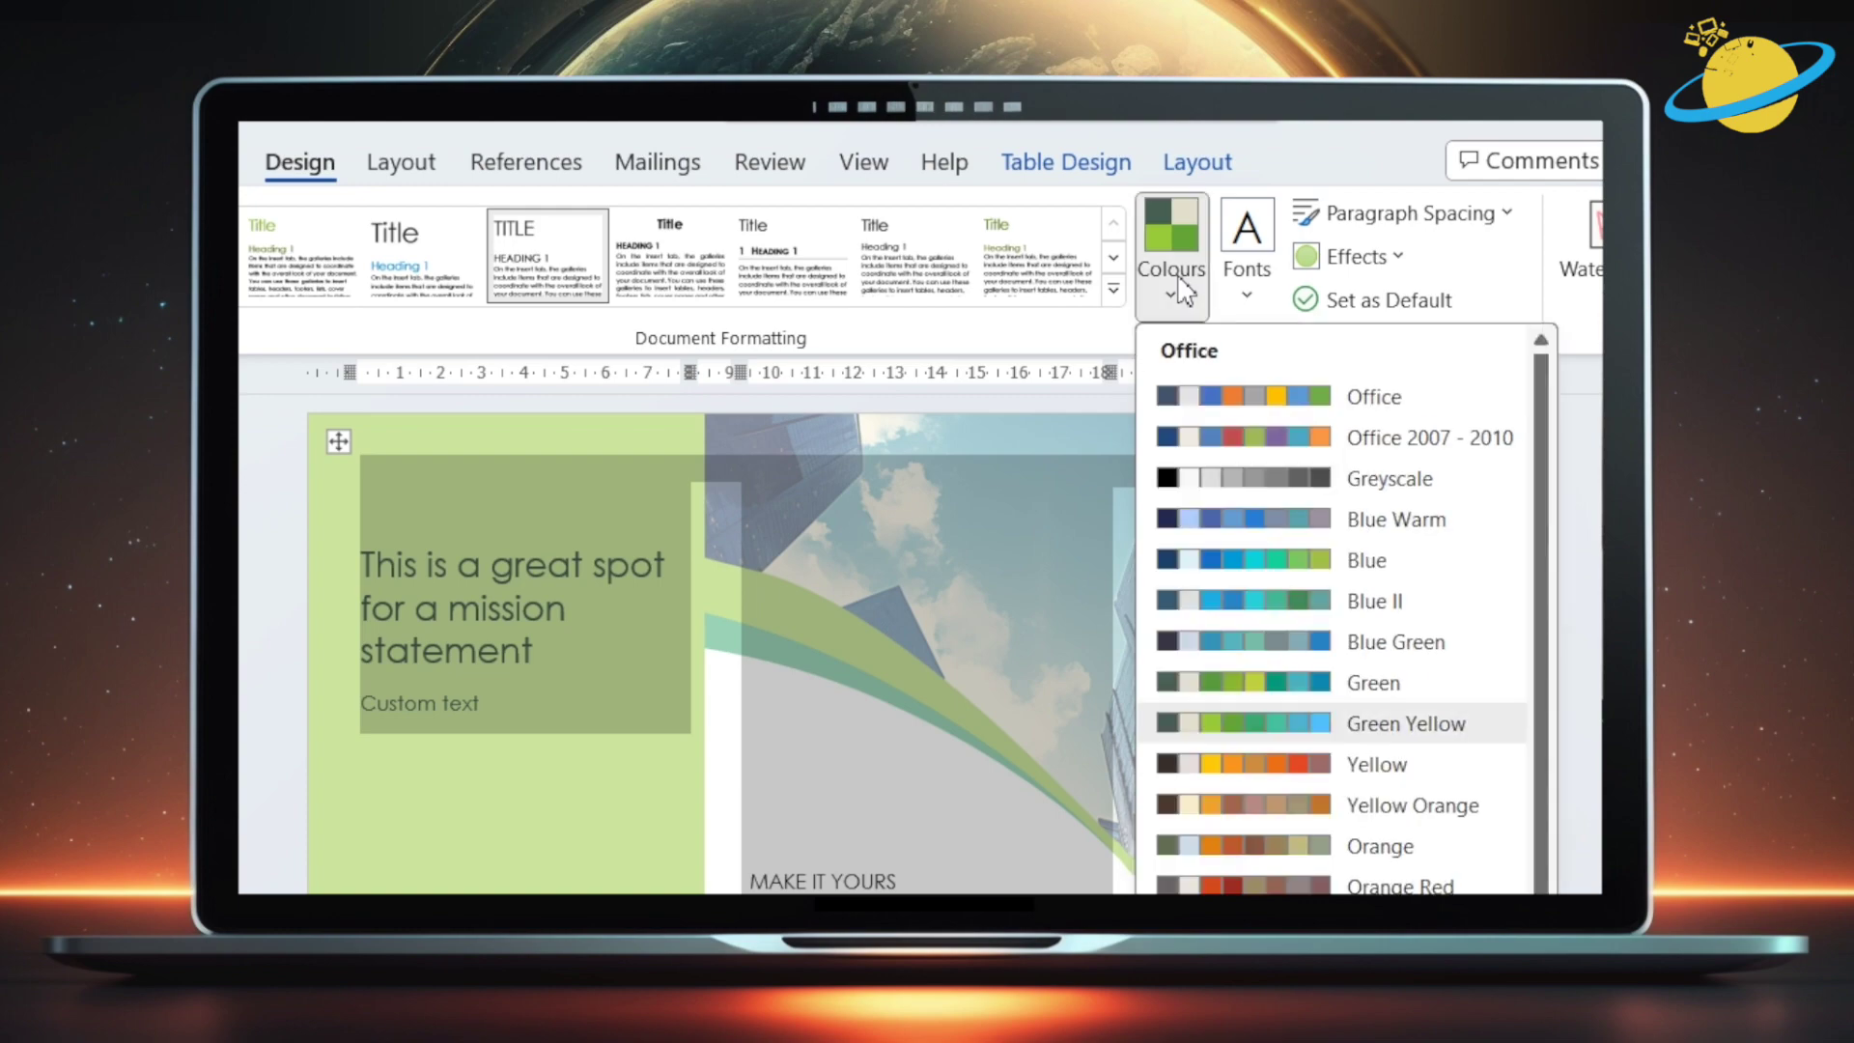
scroll(1180, 340, down, 1)
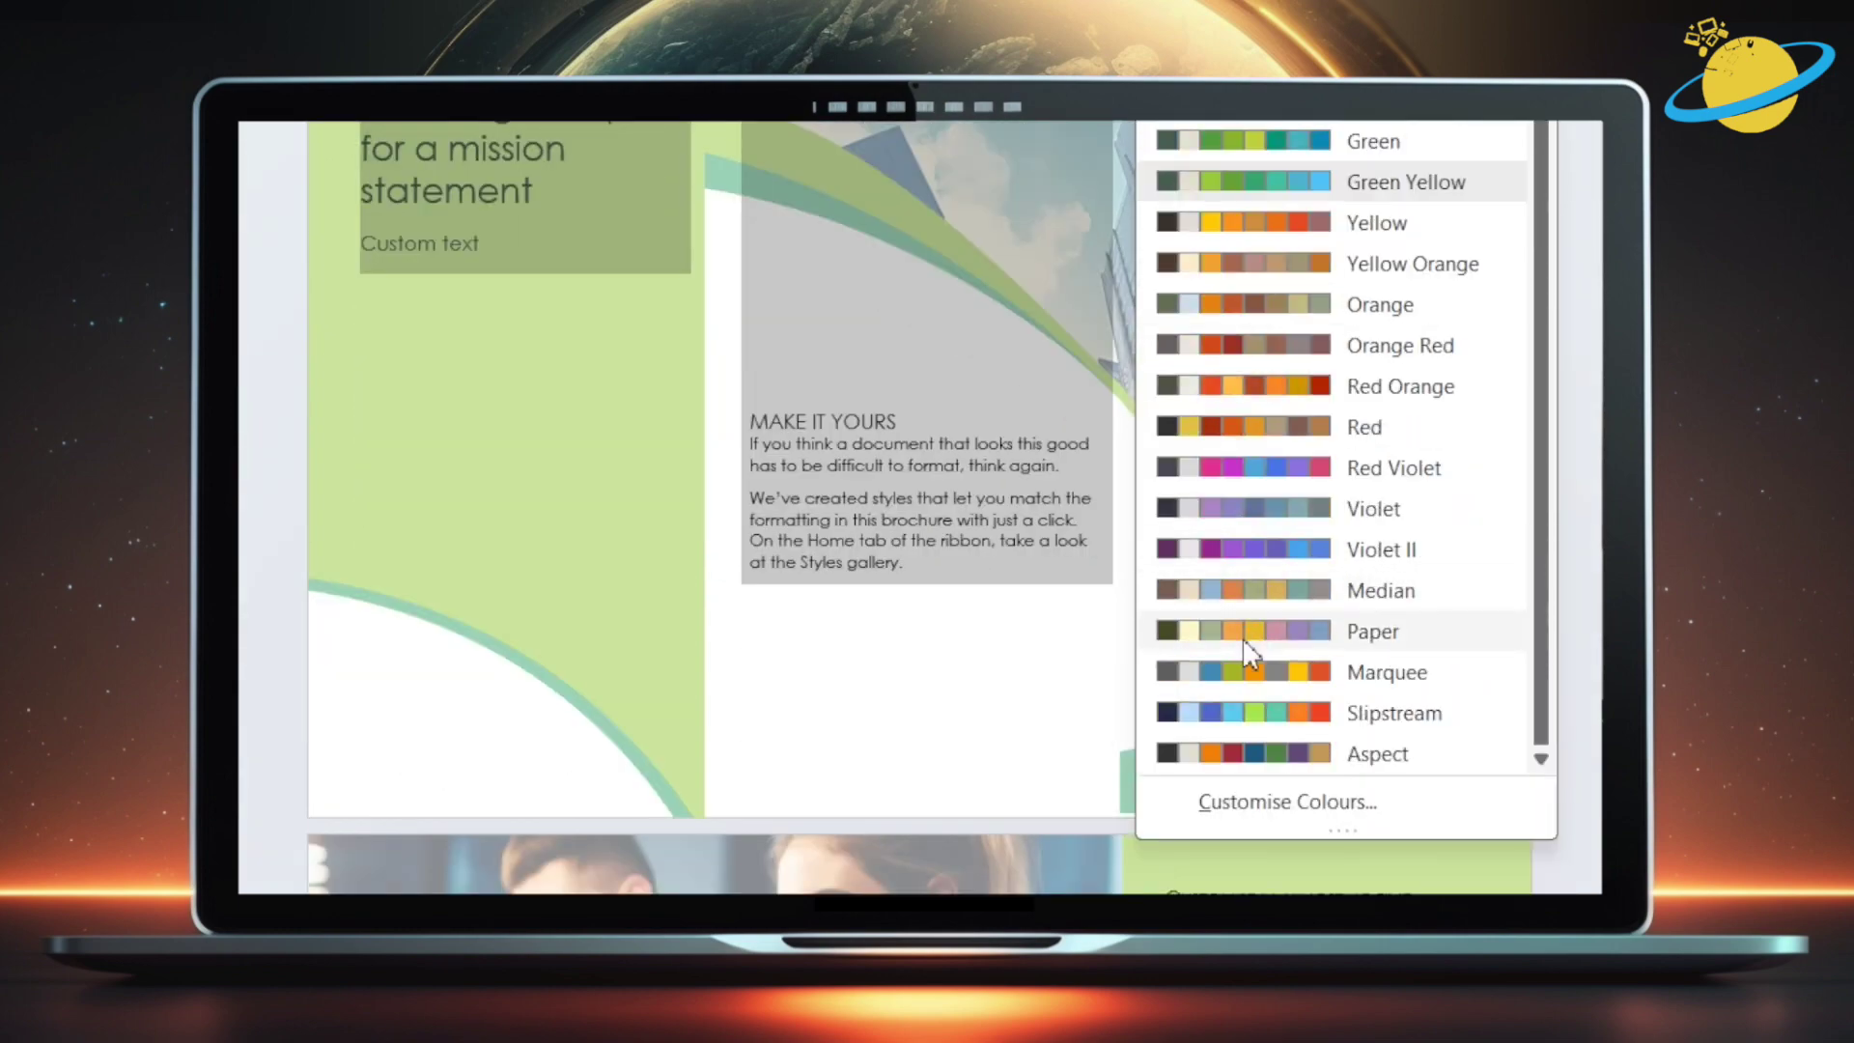
click(1243, 673)
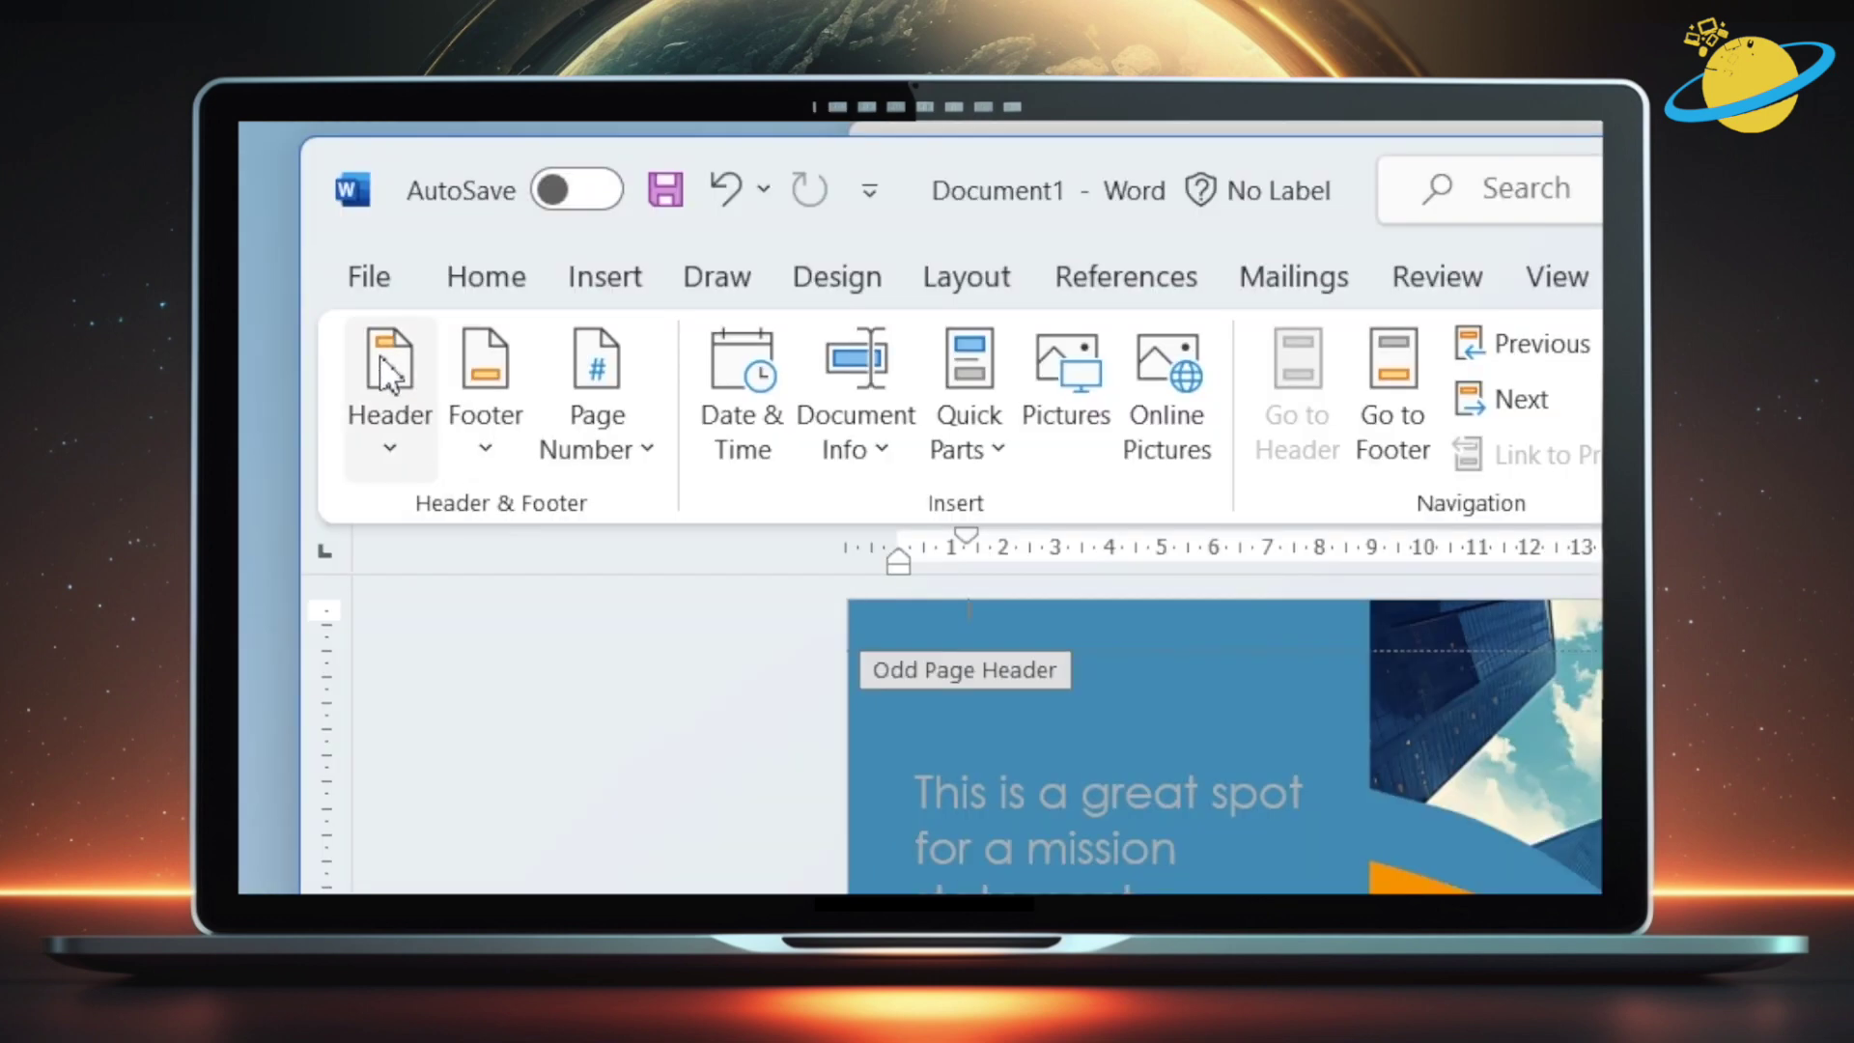
- In the print settings, change Print One Sided to Manually Print on Both Sides
click(365, 280)
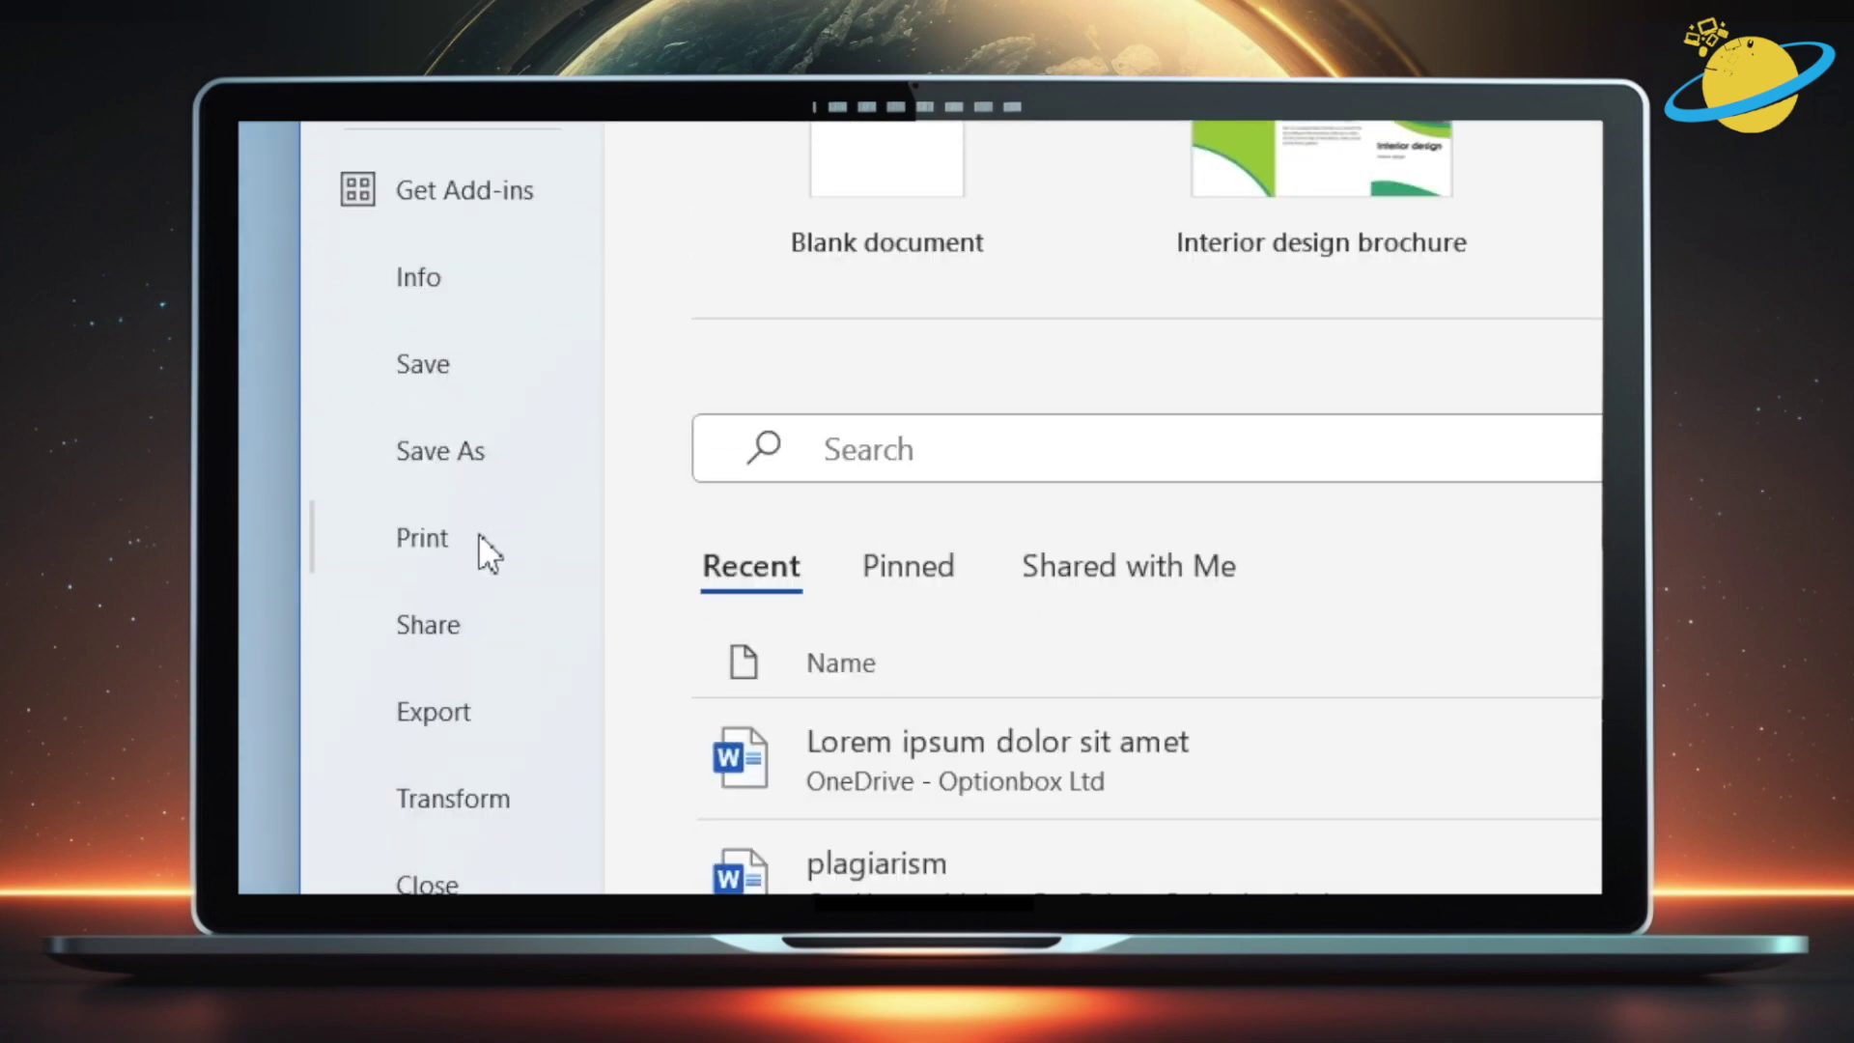
click(479, 538)
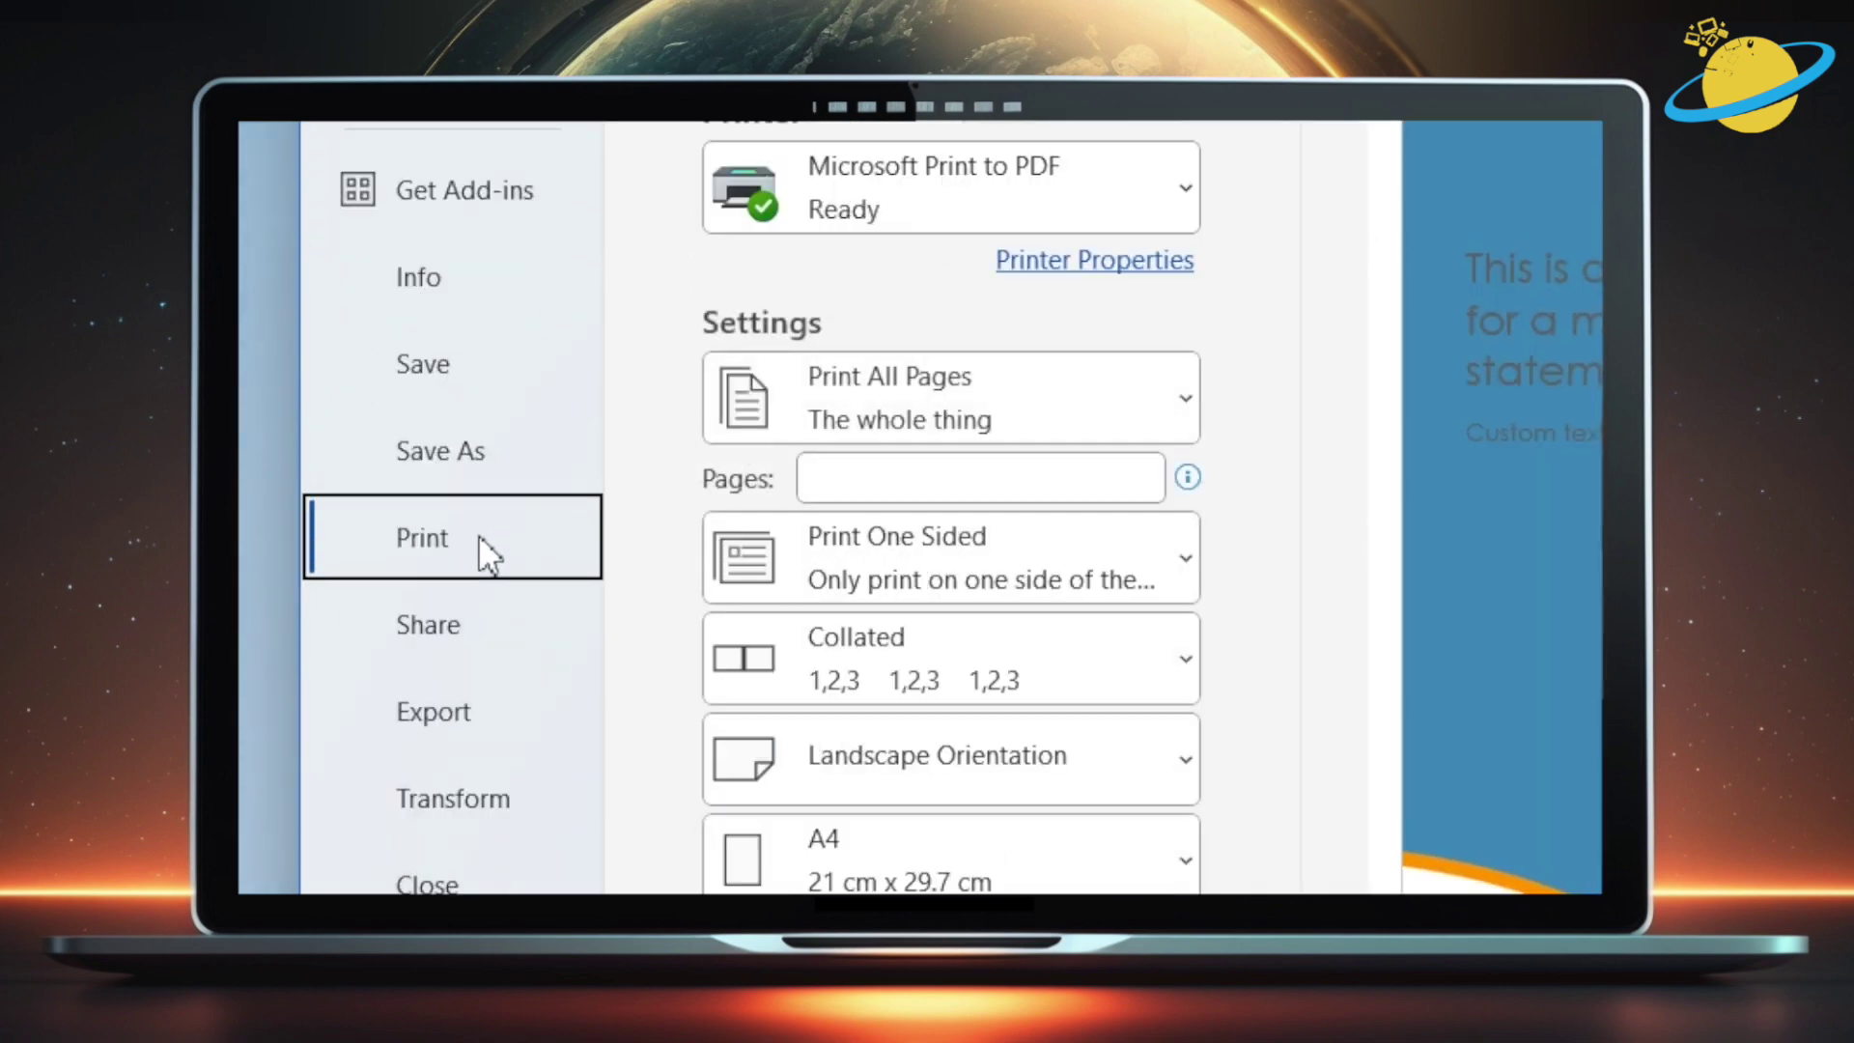
click(1081, 581)
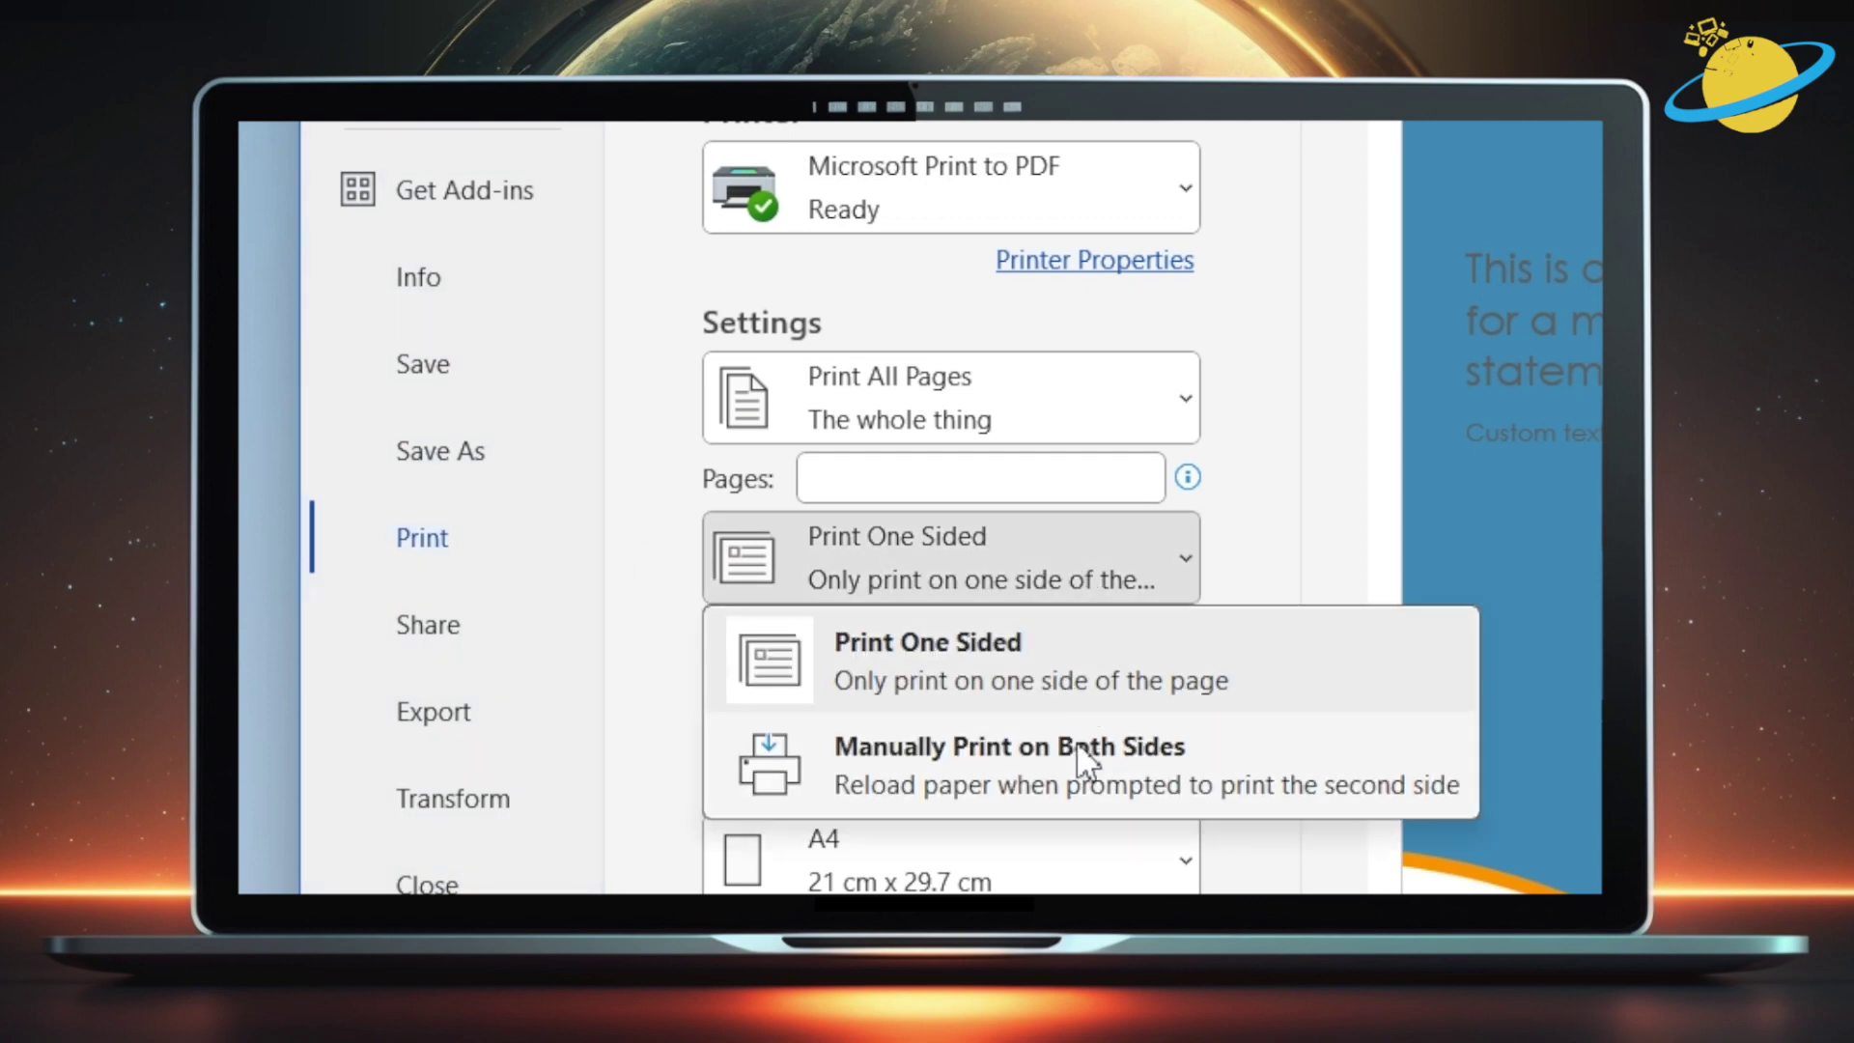
click(1079, 797)
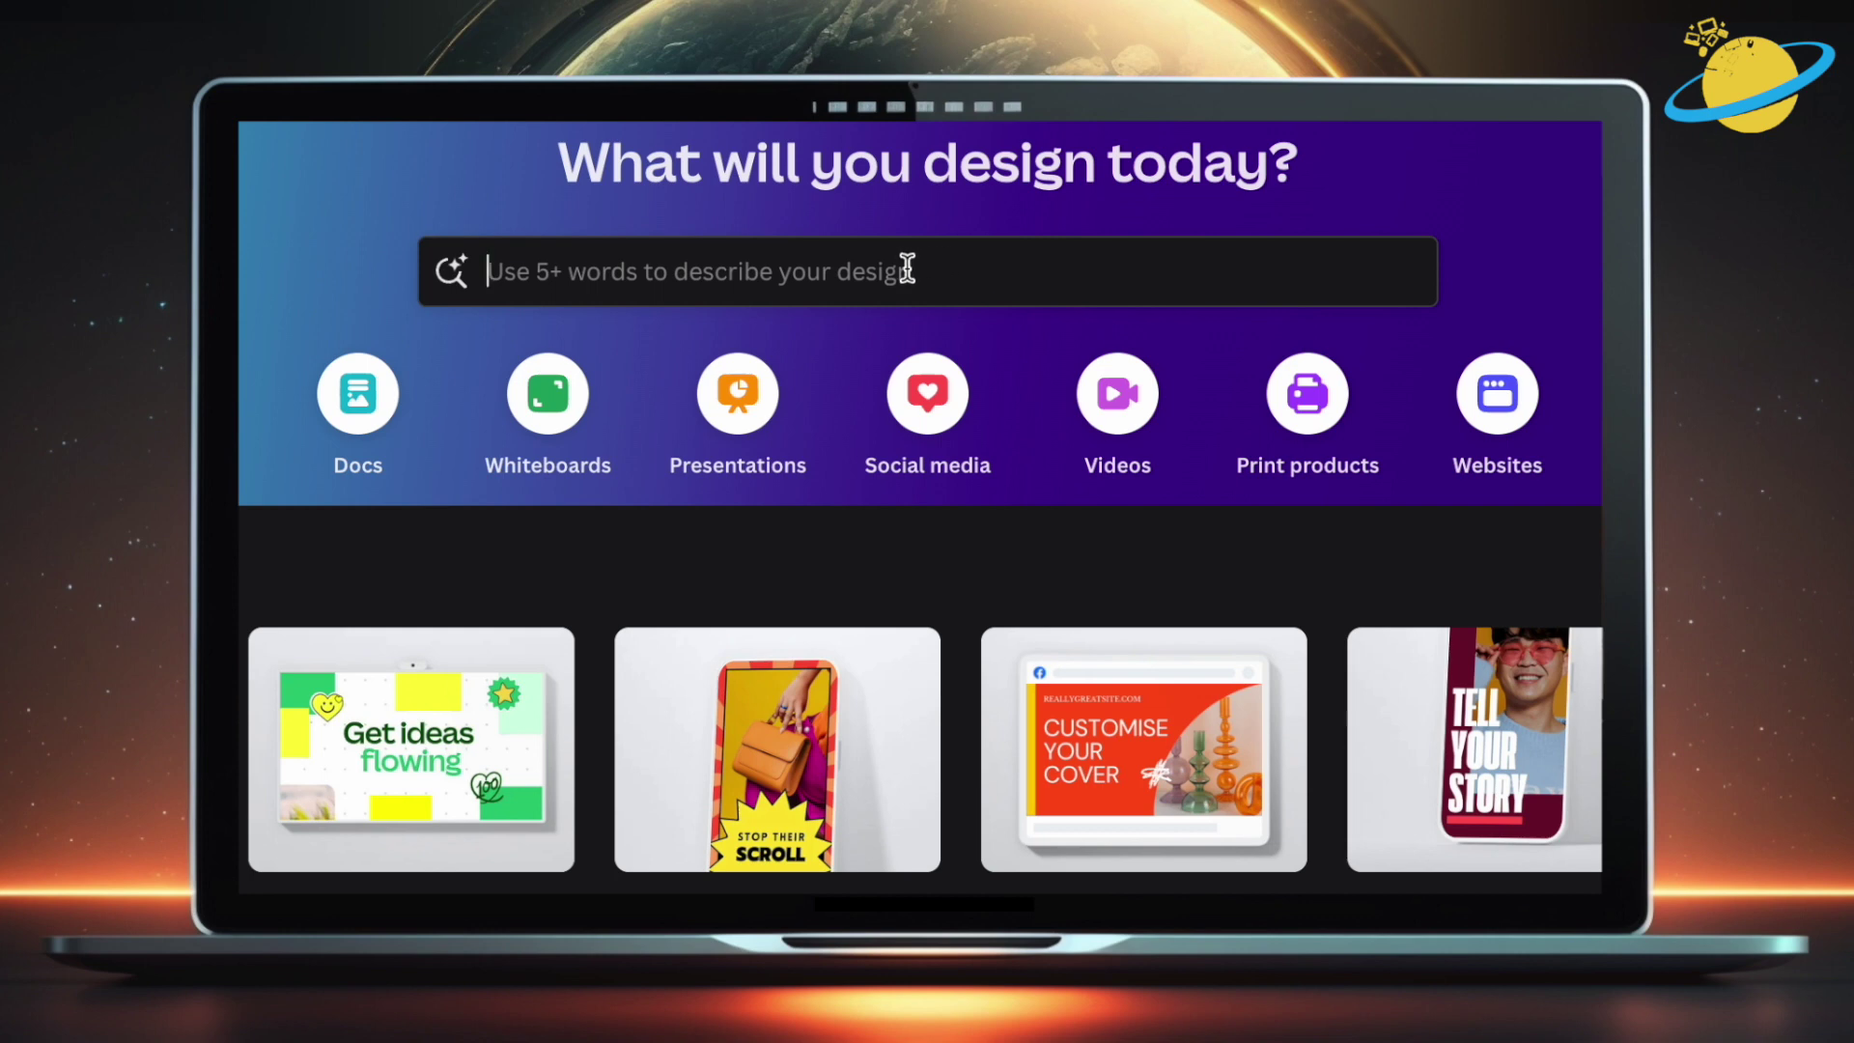
- Search Canva for 'tech brochure' and customise the Corporate Trifold Brochure template
click(920, 377)
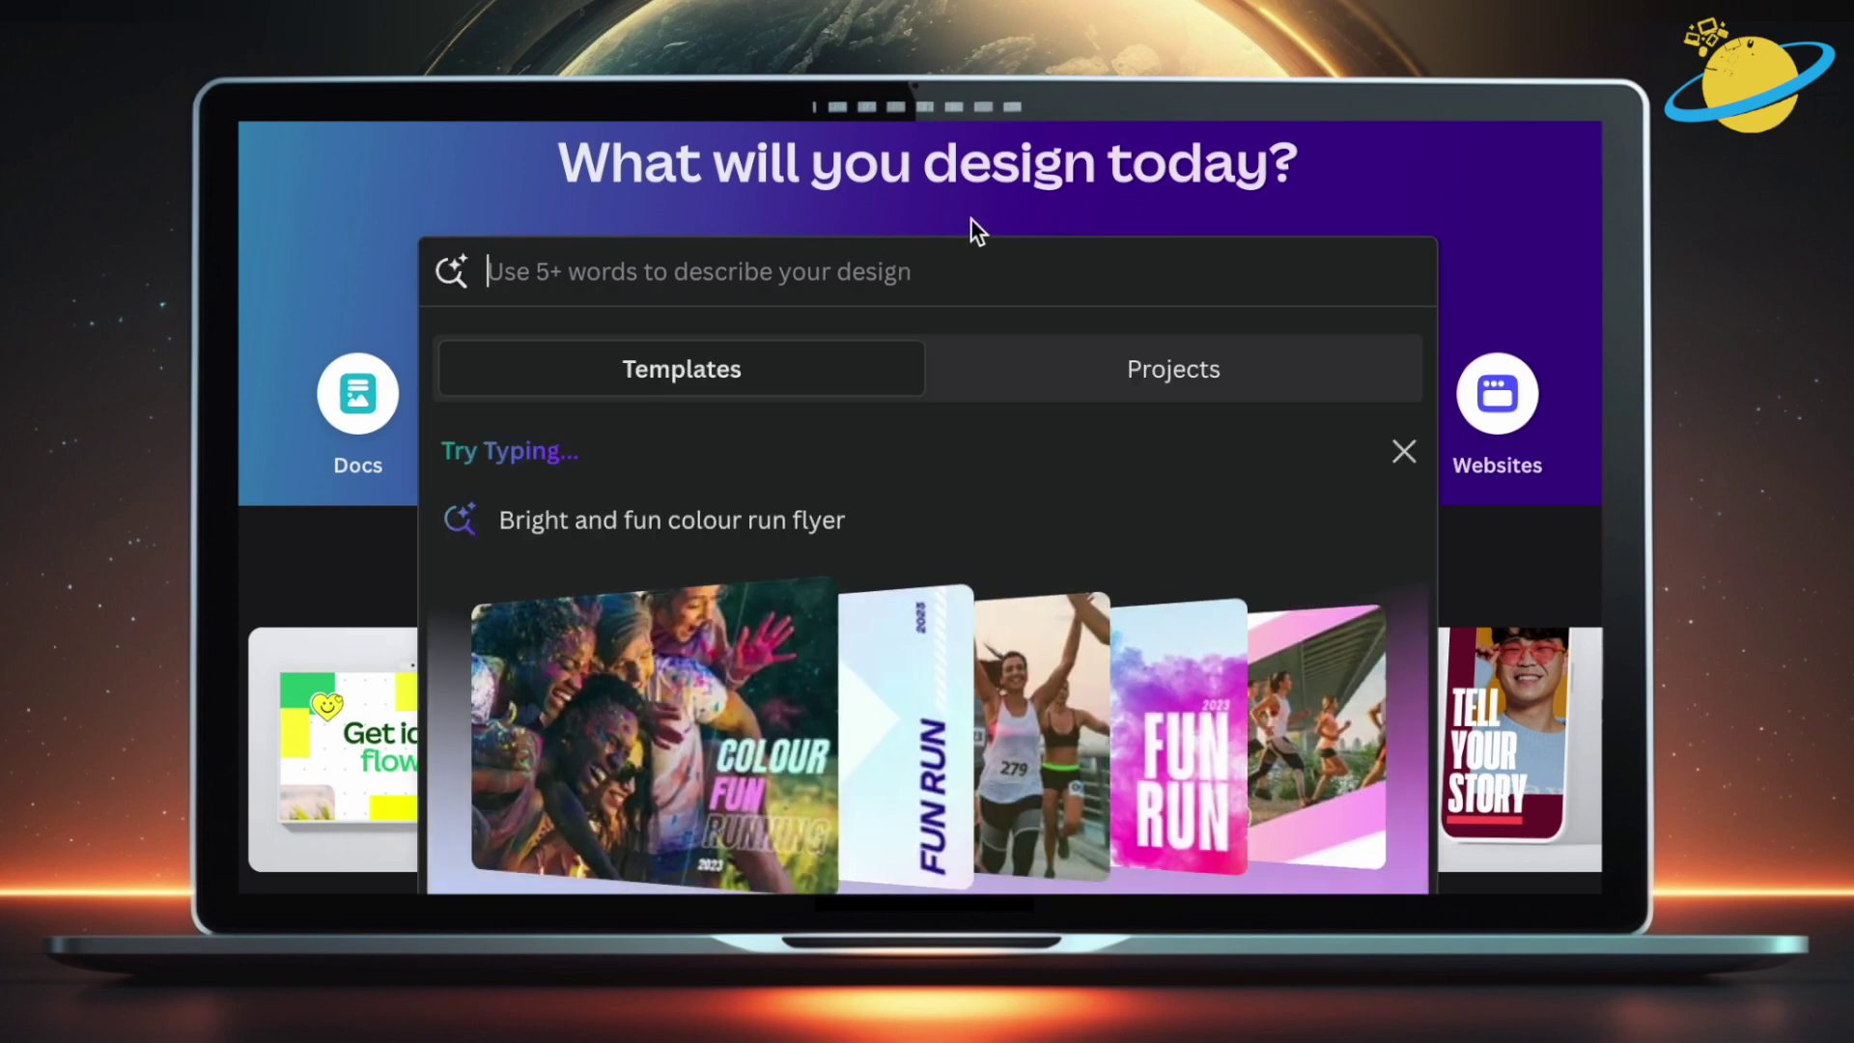
text(tech brochure)
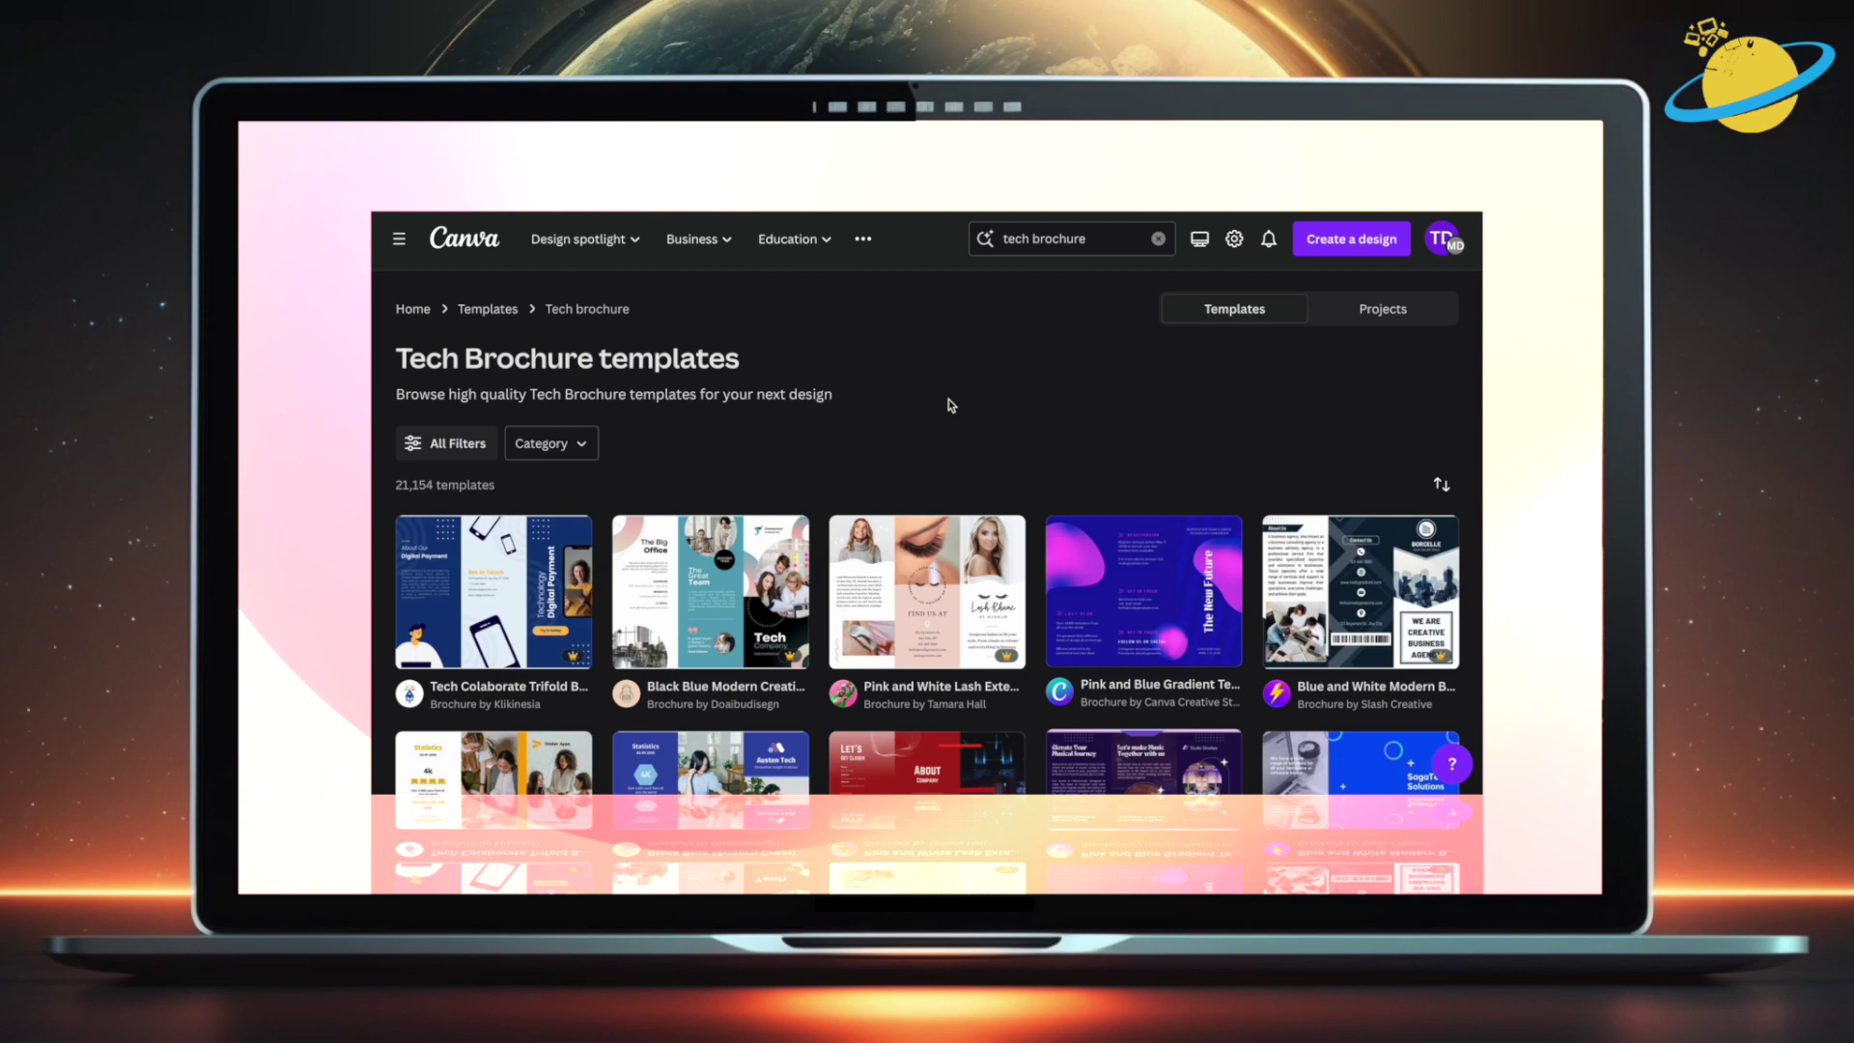
scroll(946, 415, down, 1)
scroll(945, 441, down, 10)
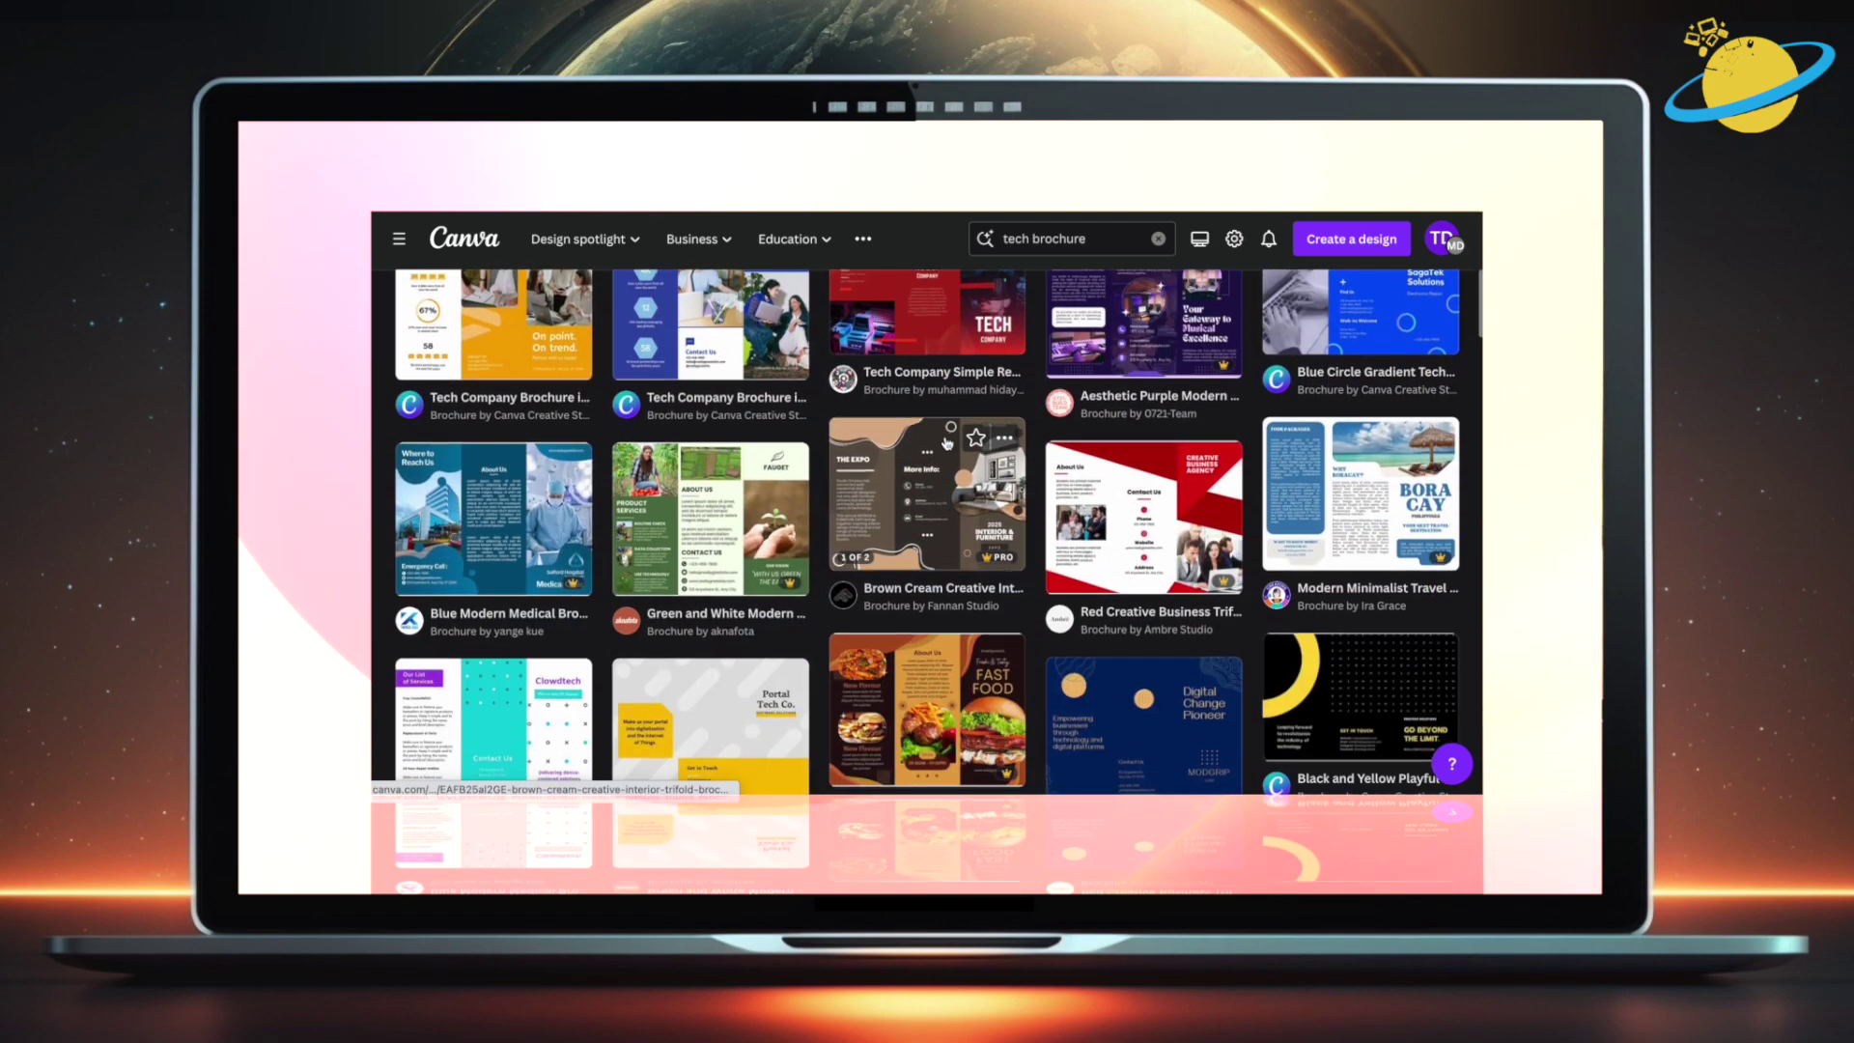
scroll(946, 441, down, 10)
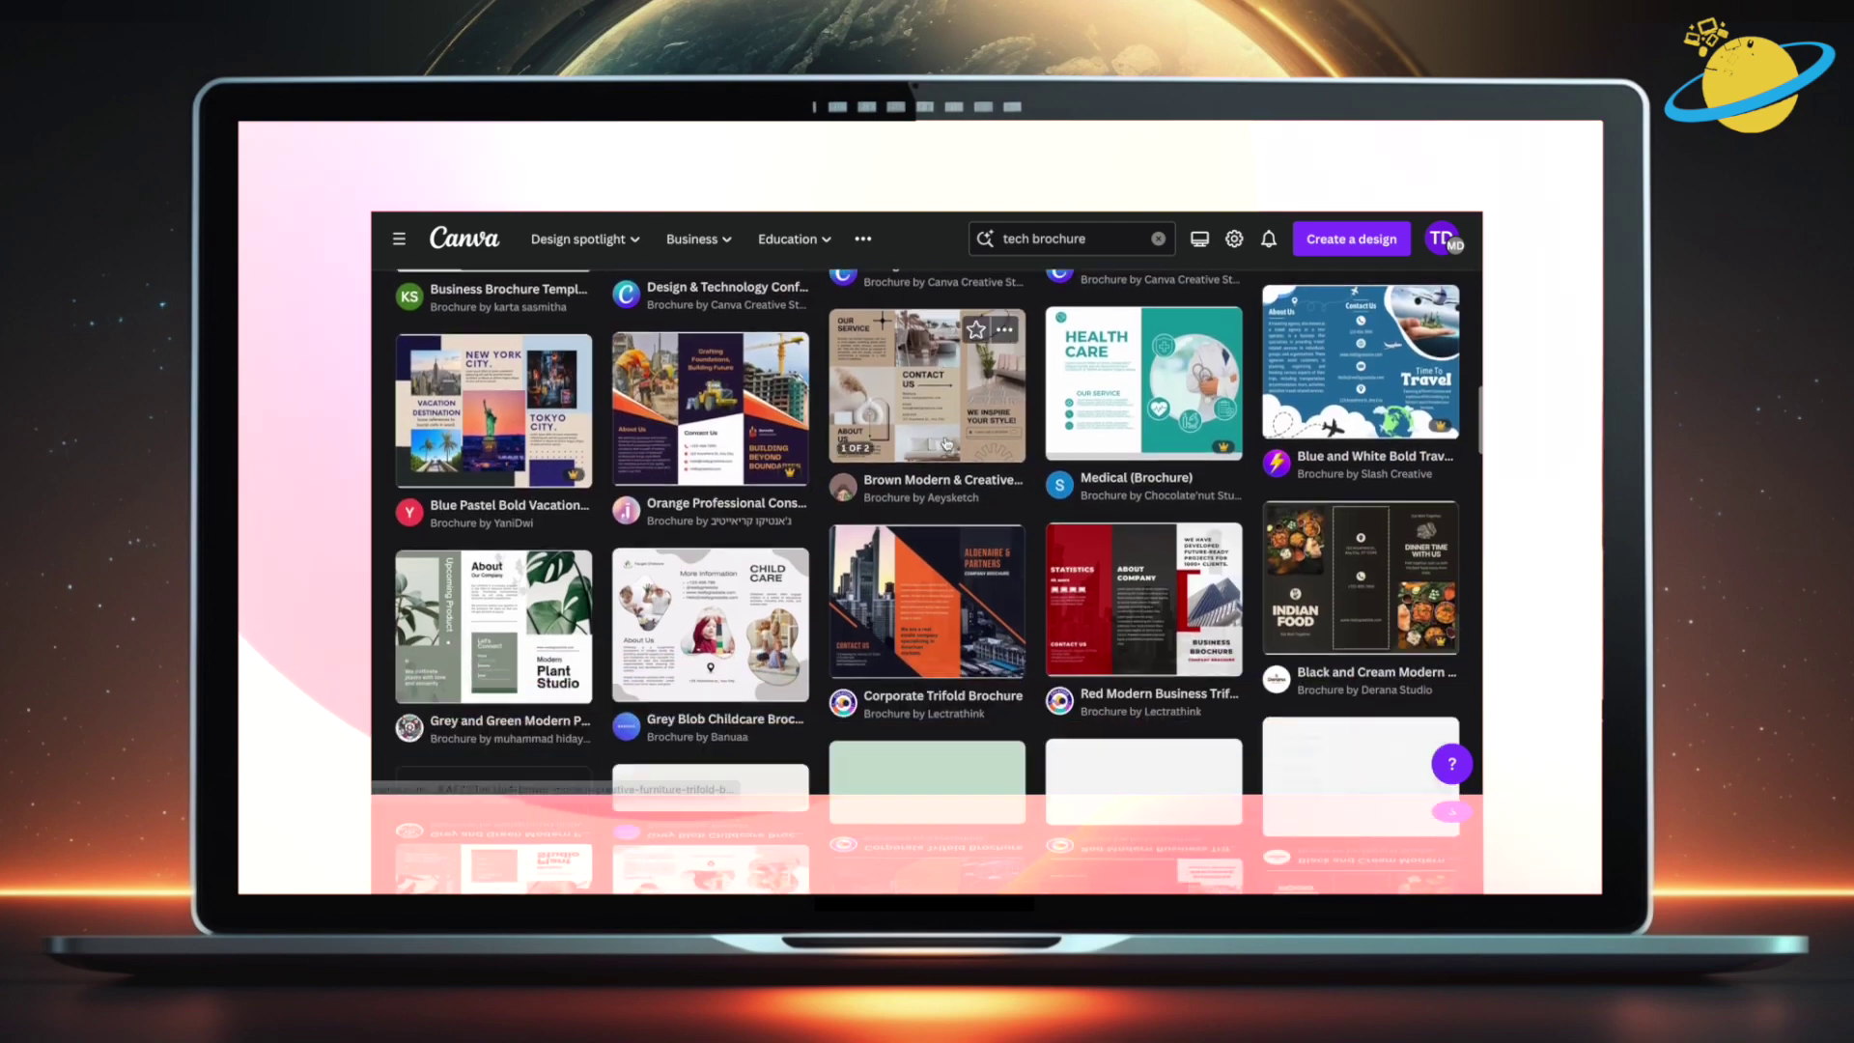
click(944, 539)
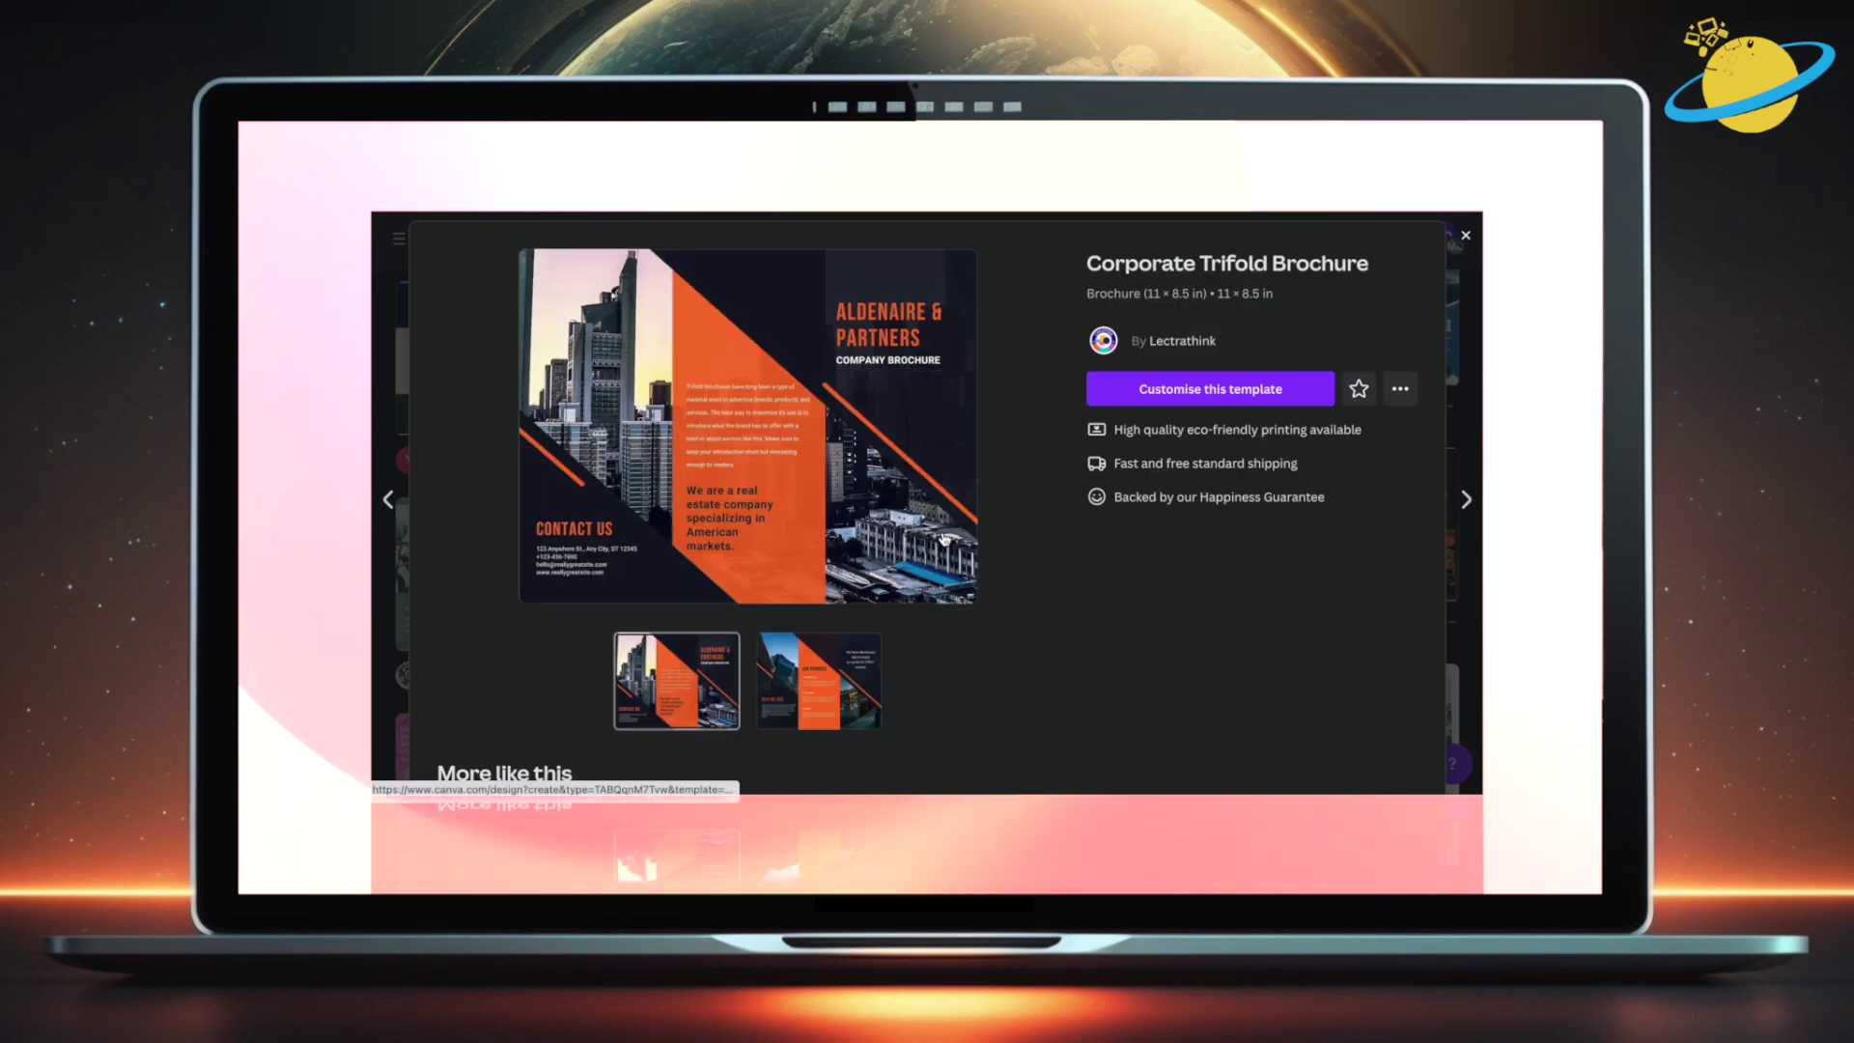
click(1238, 389)
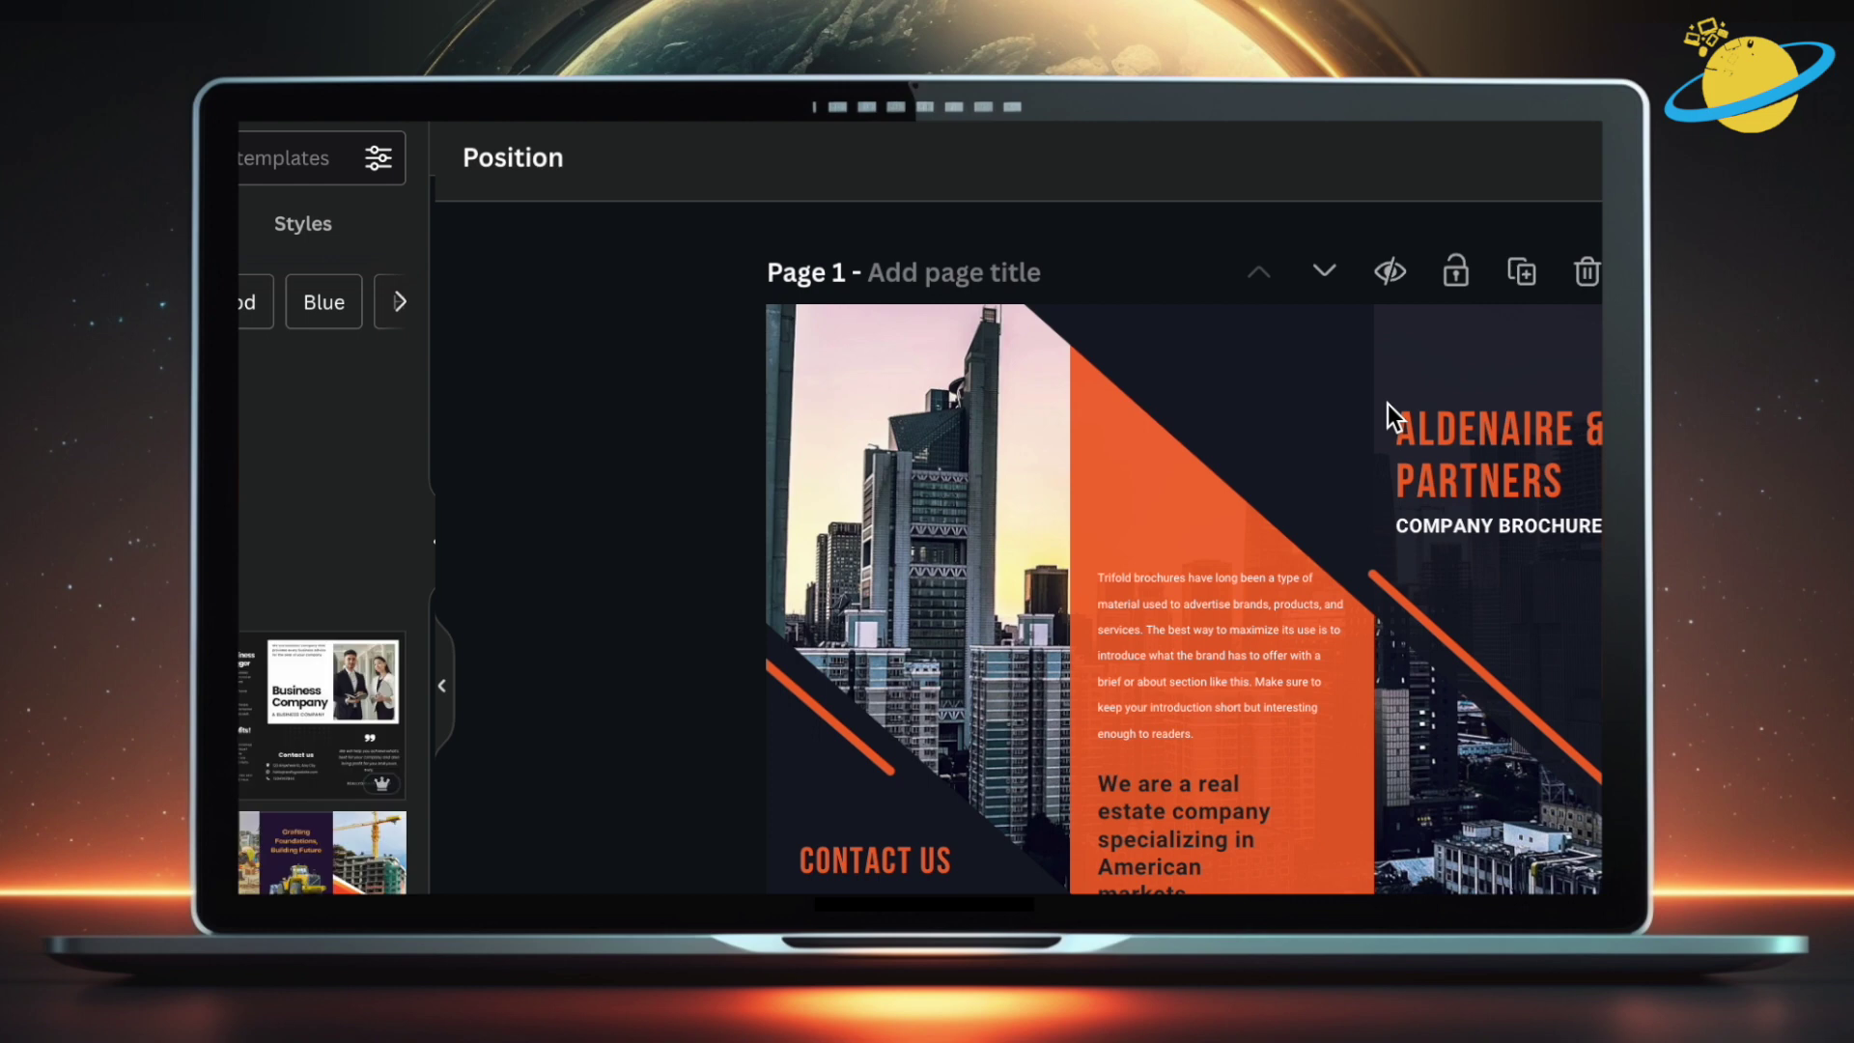
- Apply the Cherry duotone preset to the skyscraper photo on the first page
click(1208, 646)
double_click(1208, 647)
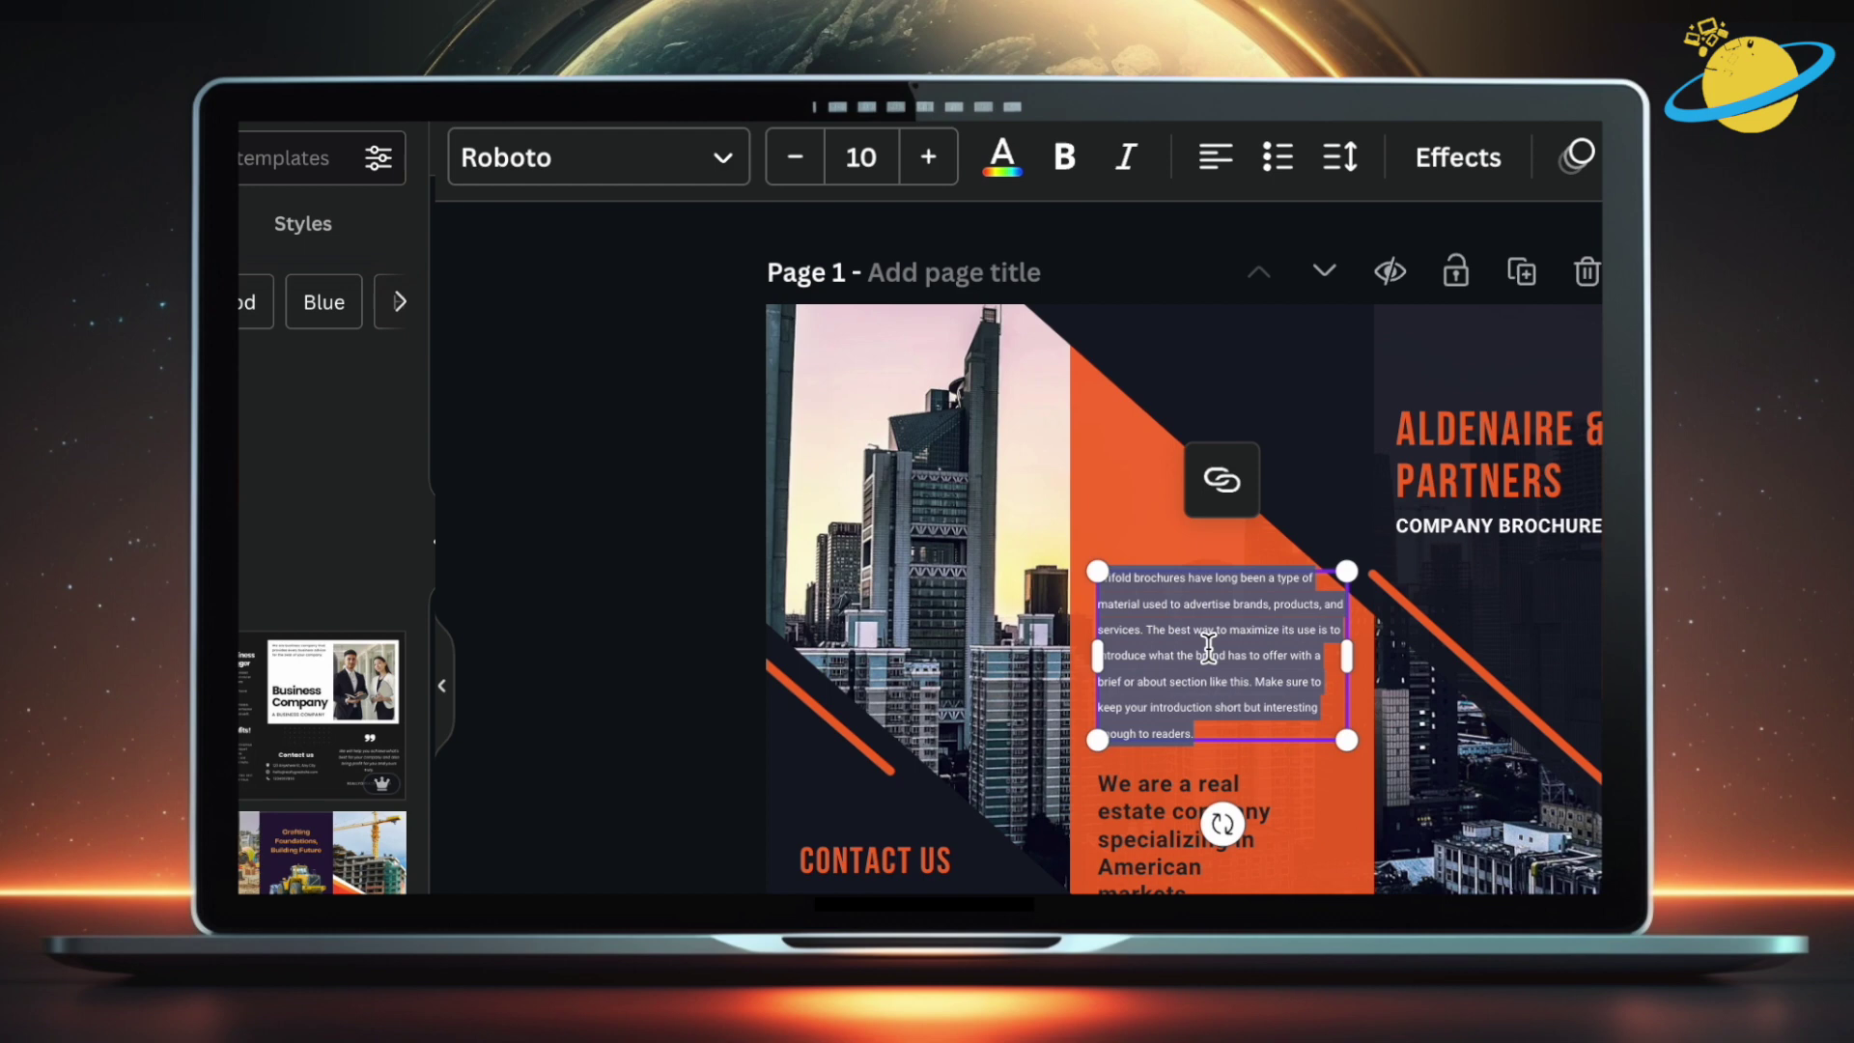
click(942, 461)
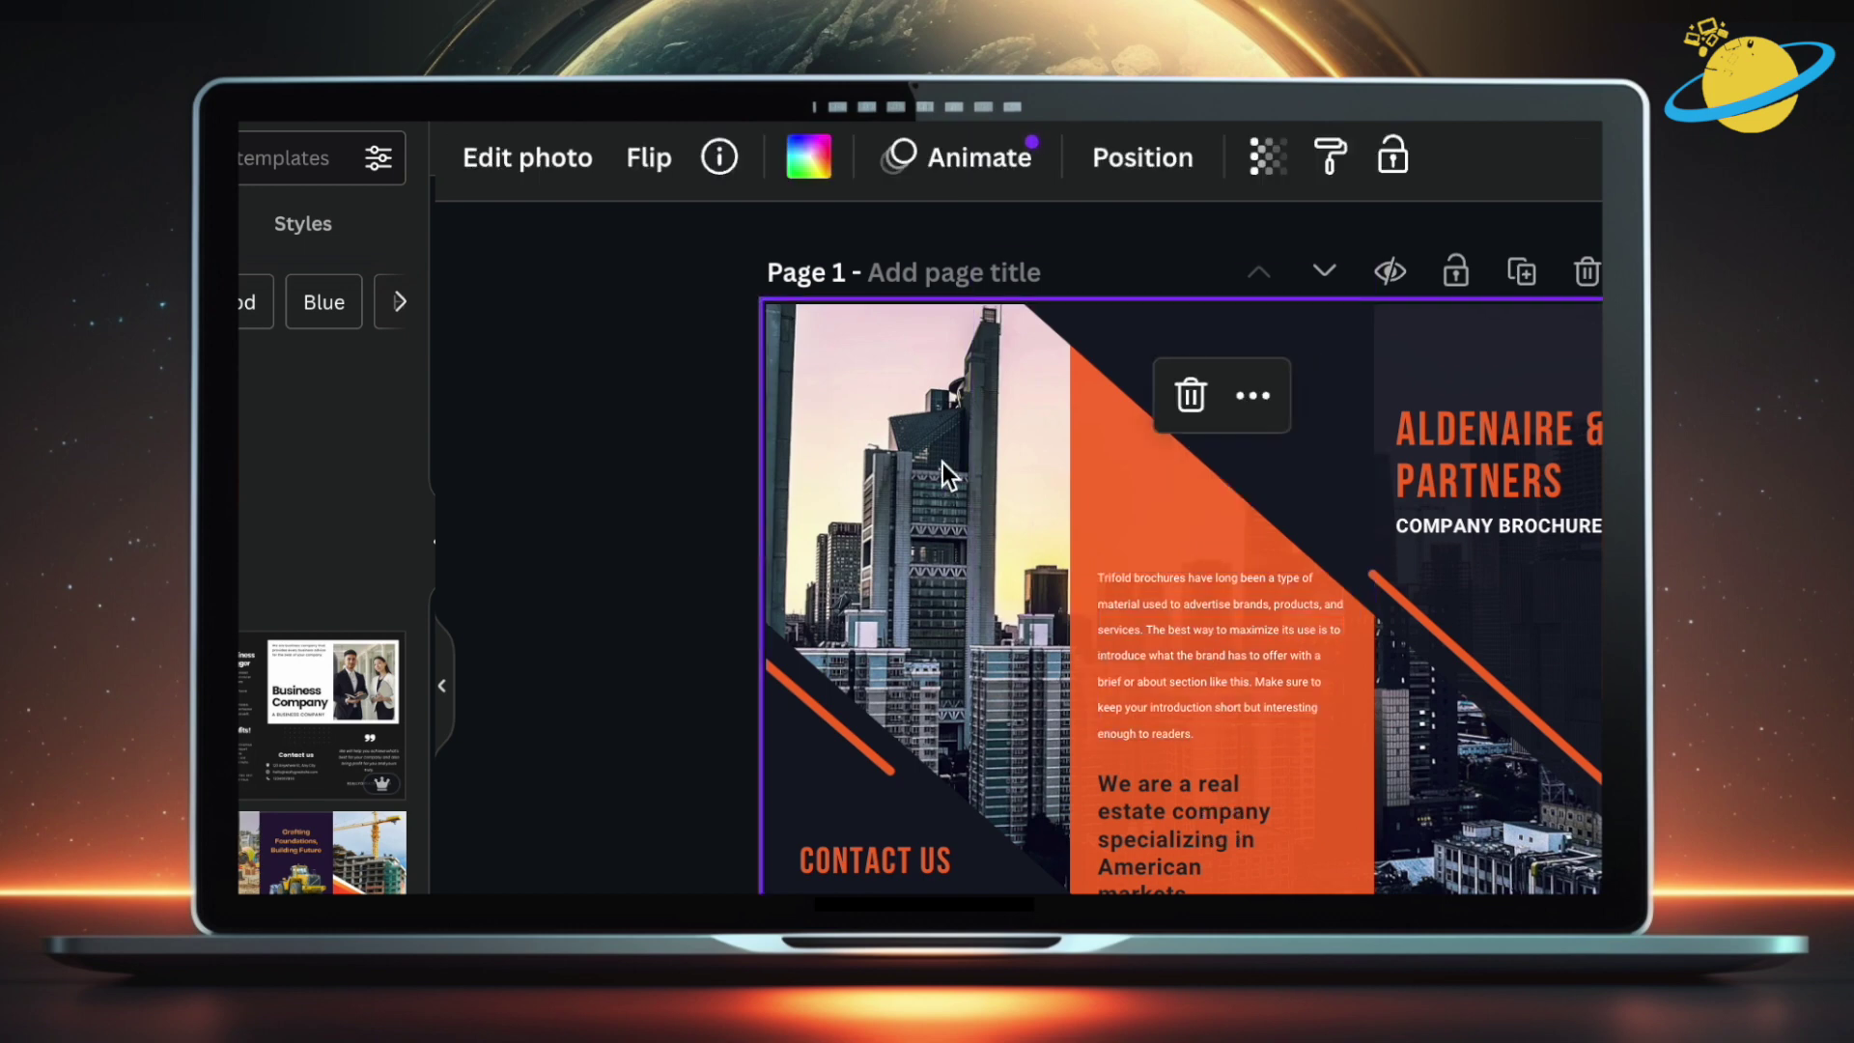
click(534, 174)
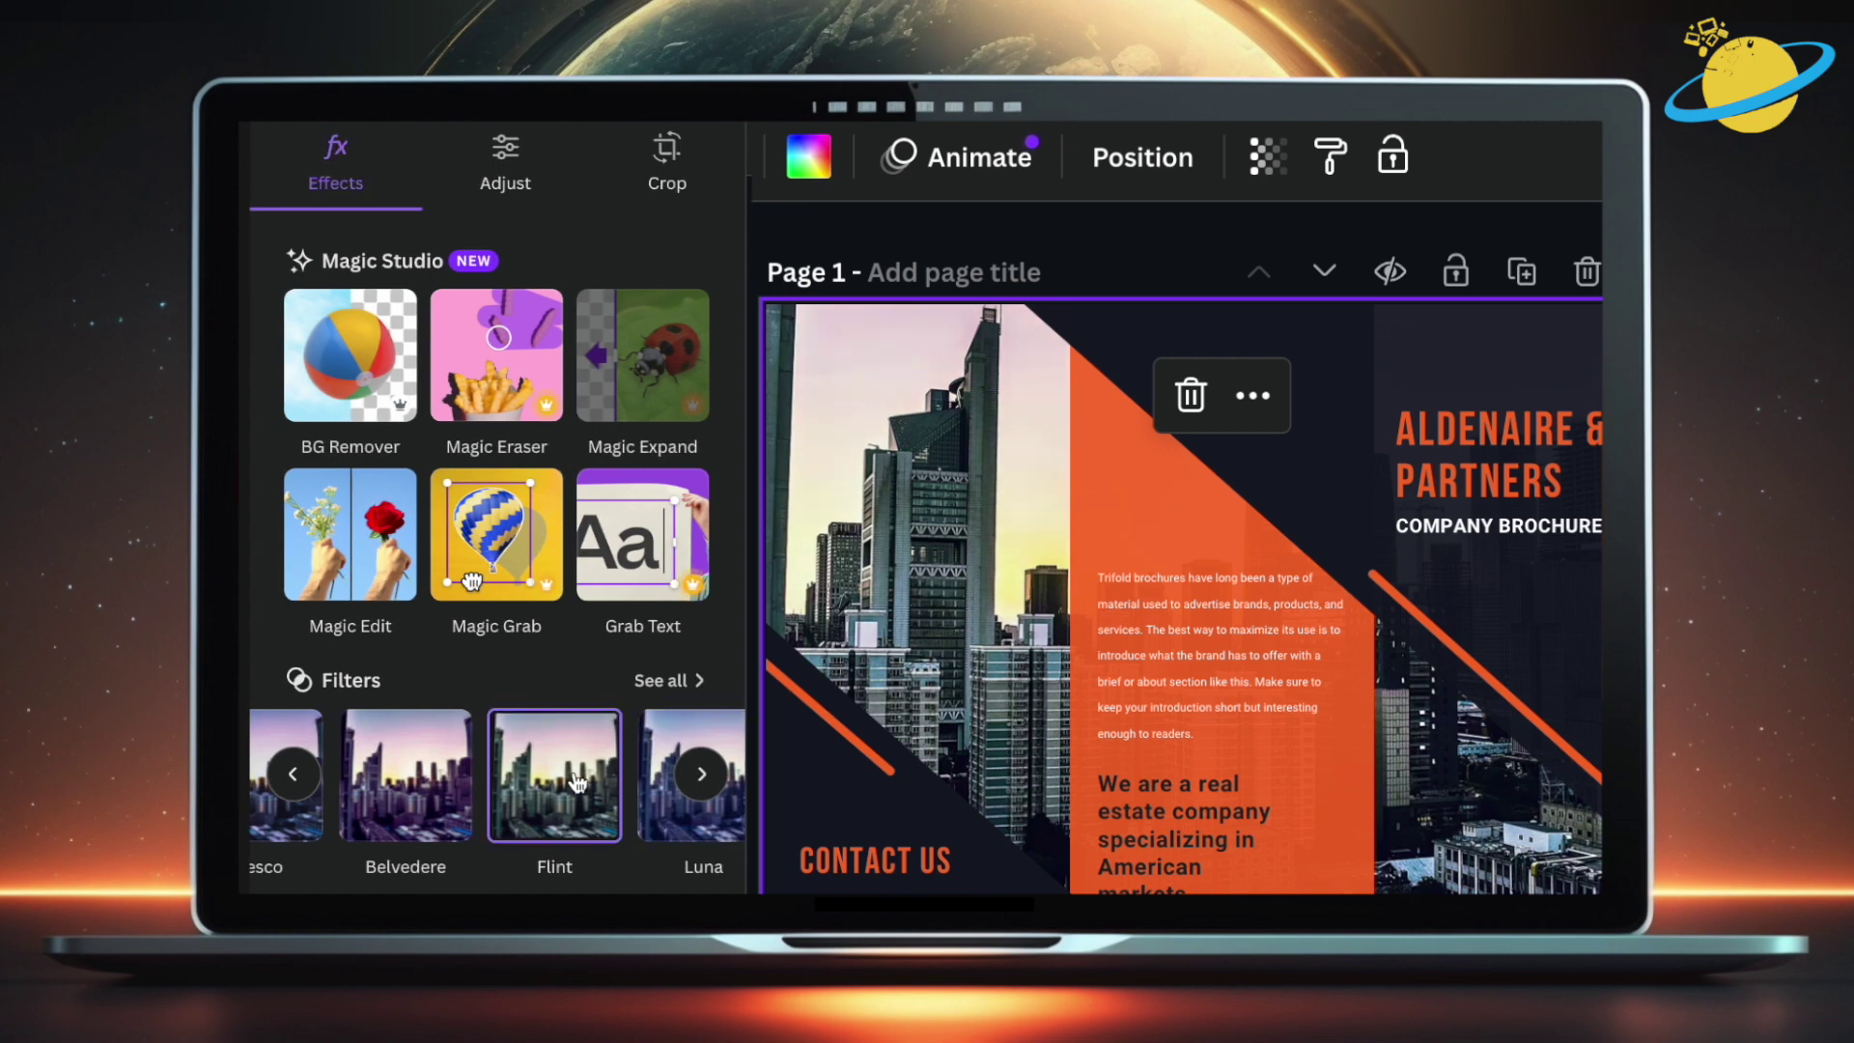
scroll(576, 780, down, 5)
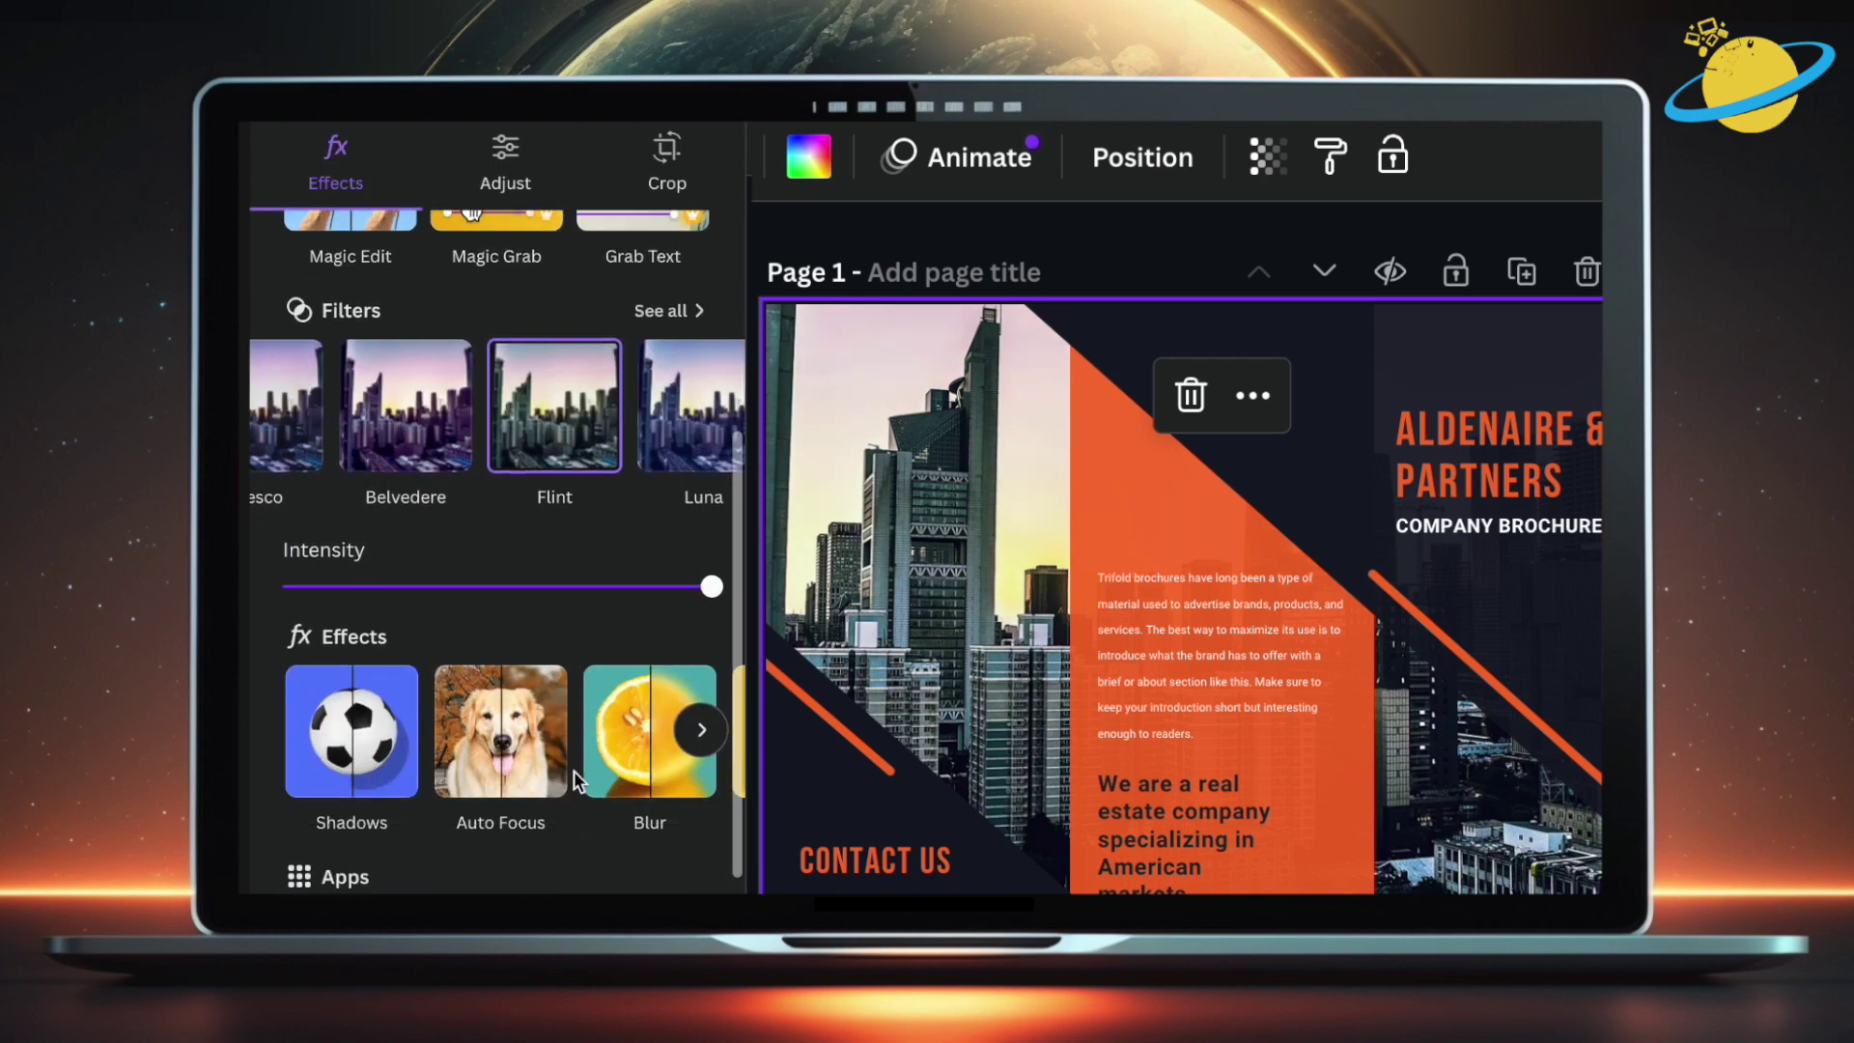
scroll(573, 771, right, 2)
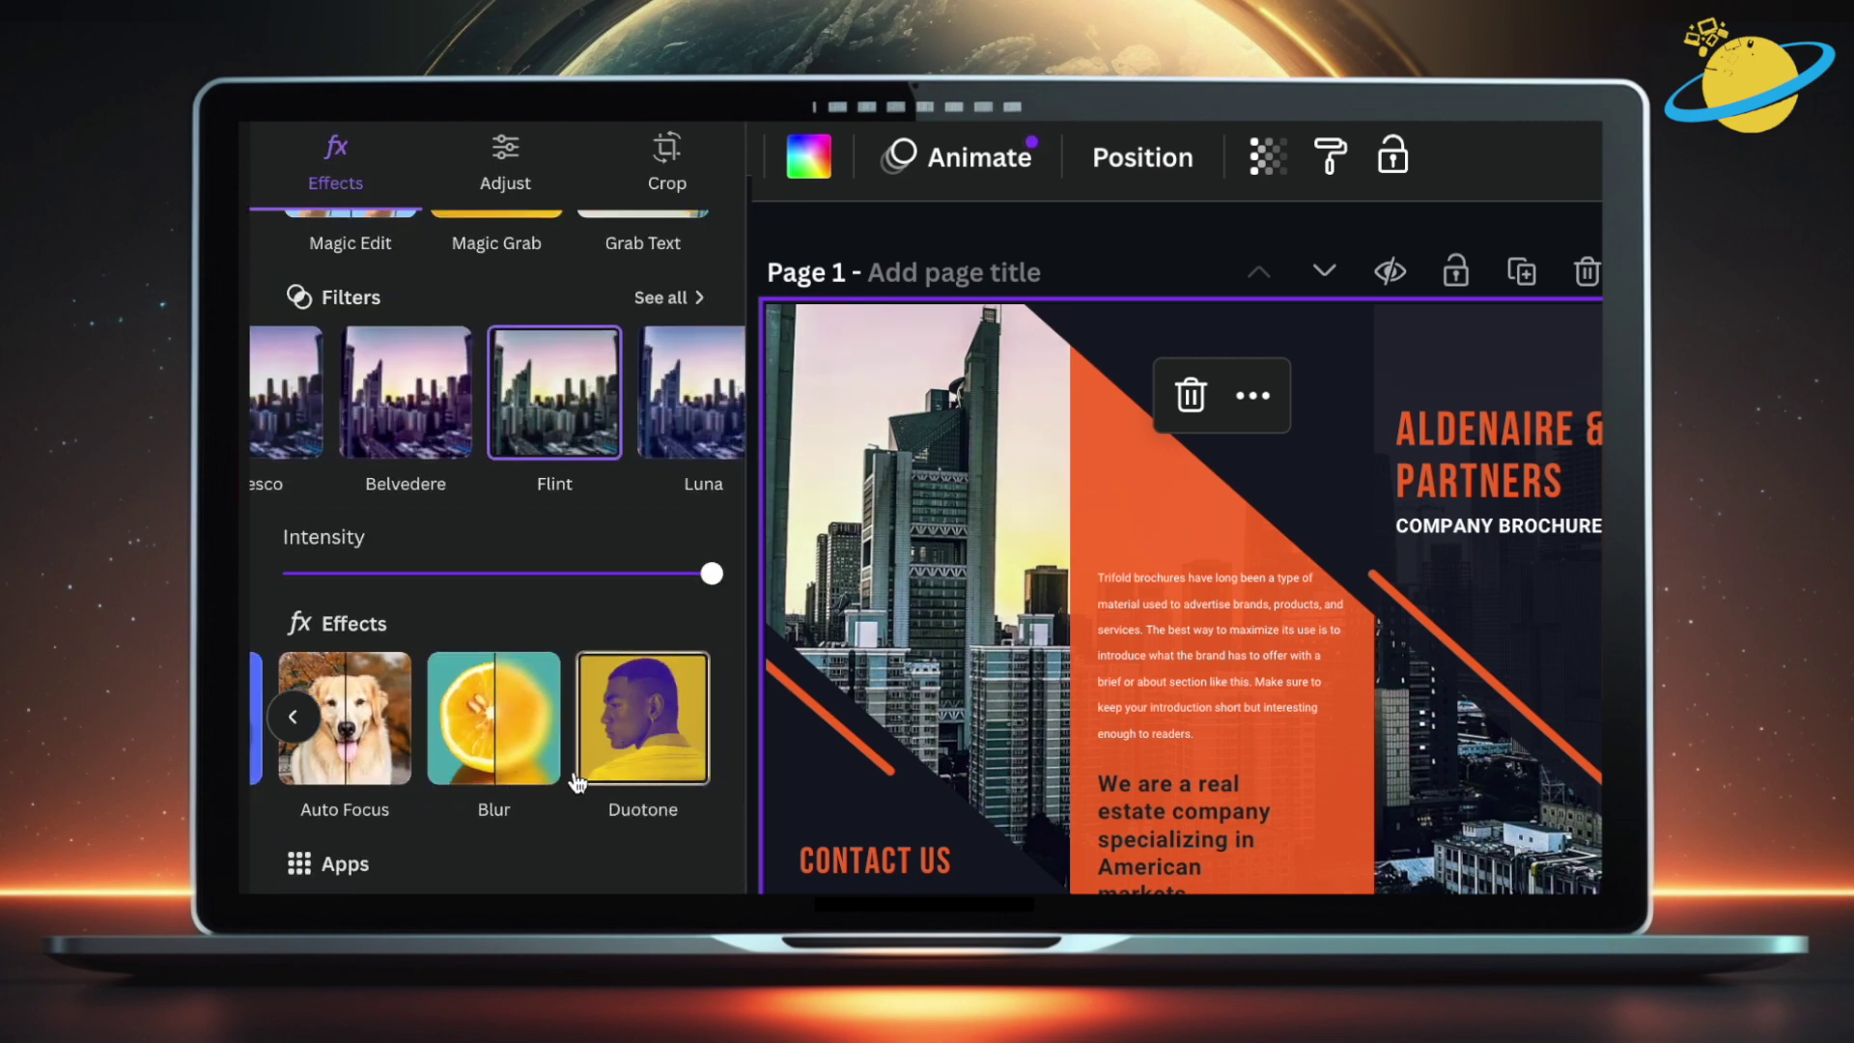
click(623, 741)
click(516, 451)
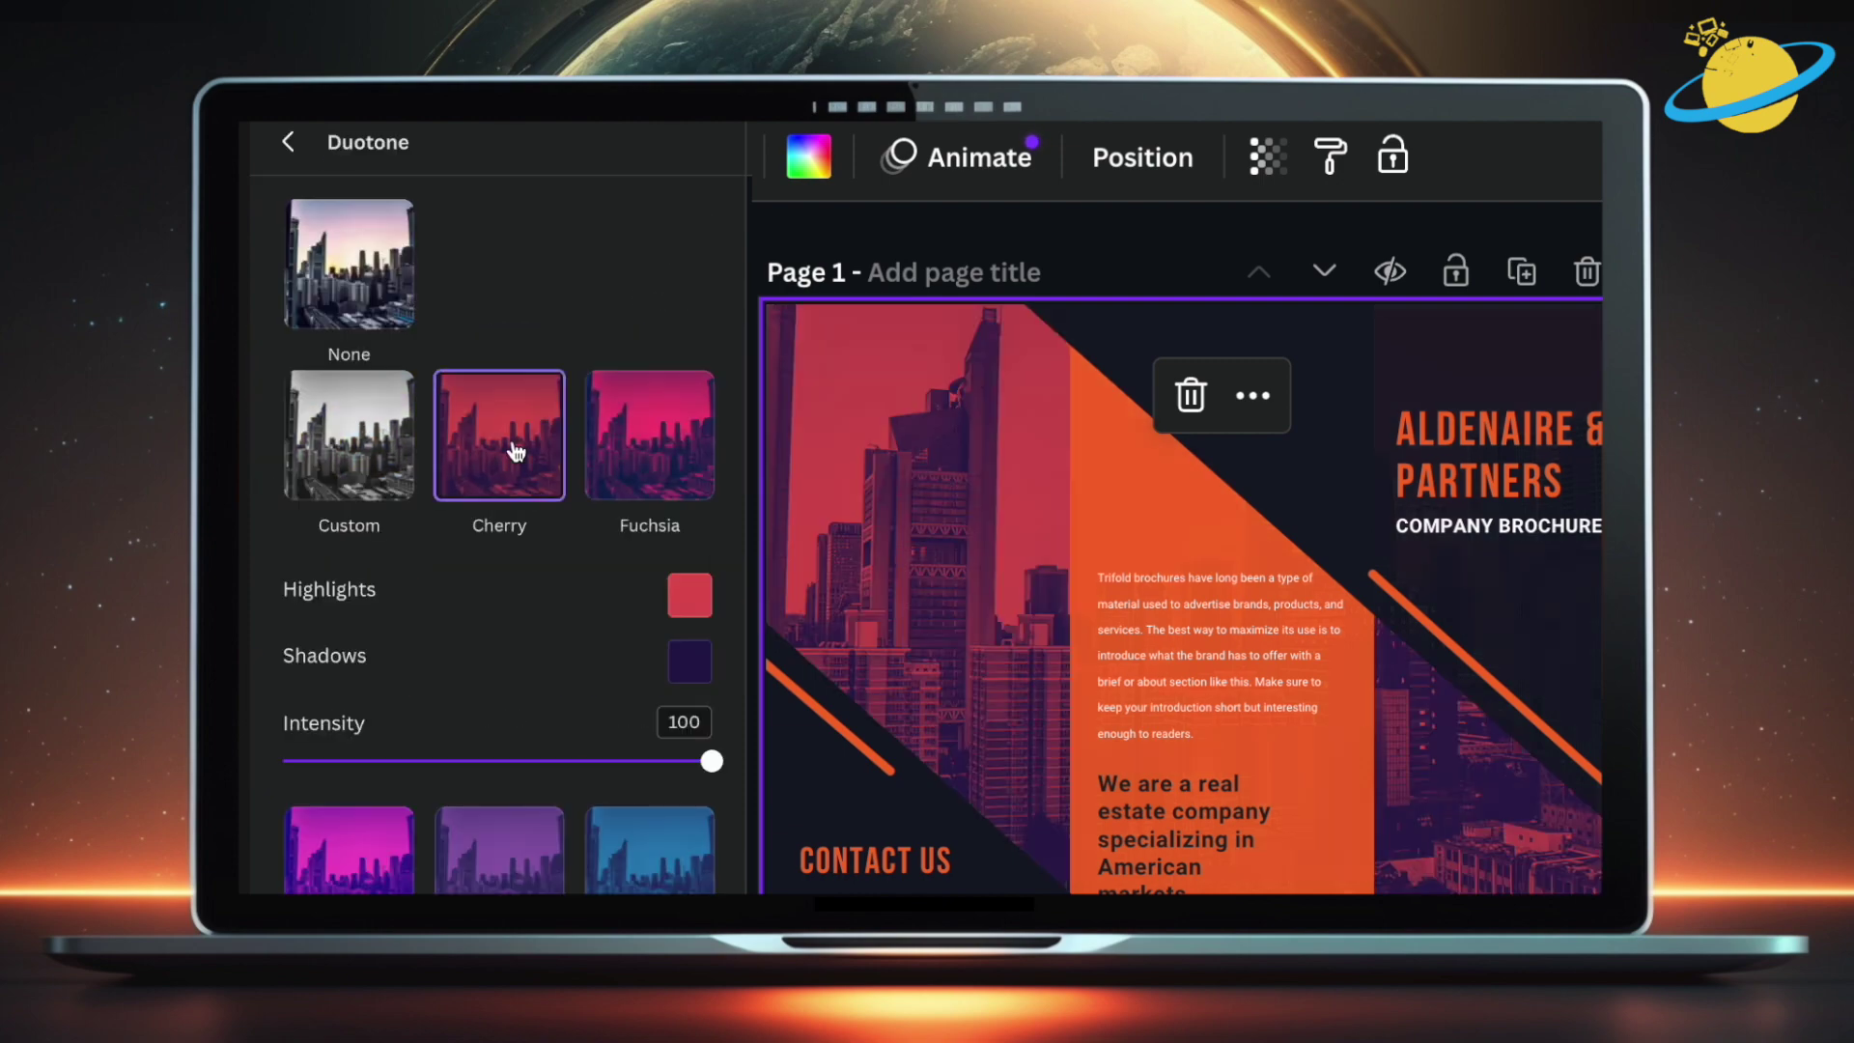